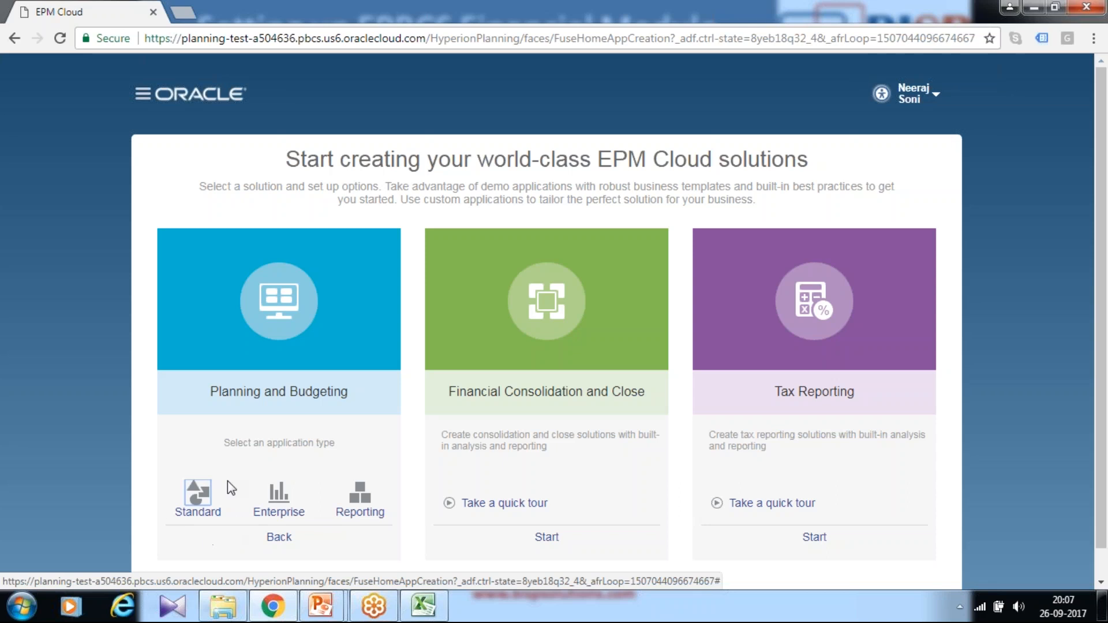
# Start an Enterprise Planning and Budgeting application named EPBCS with the description "Sample EPBCS Application" and proceed to its details
pyautogui.moveTo(276, 519)
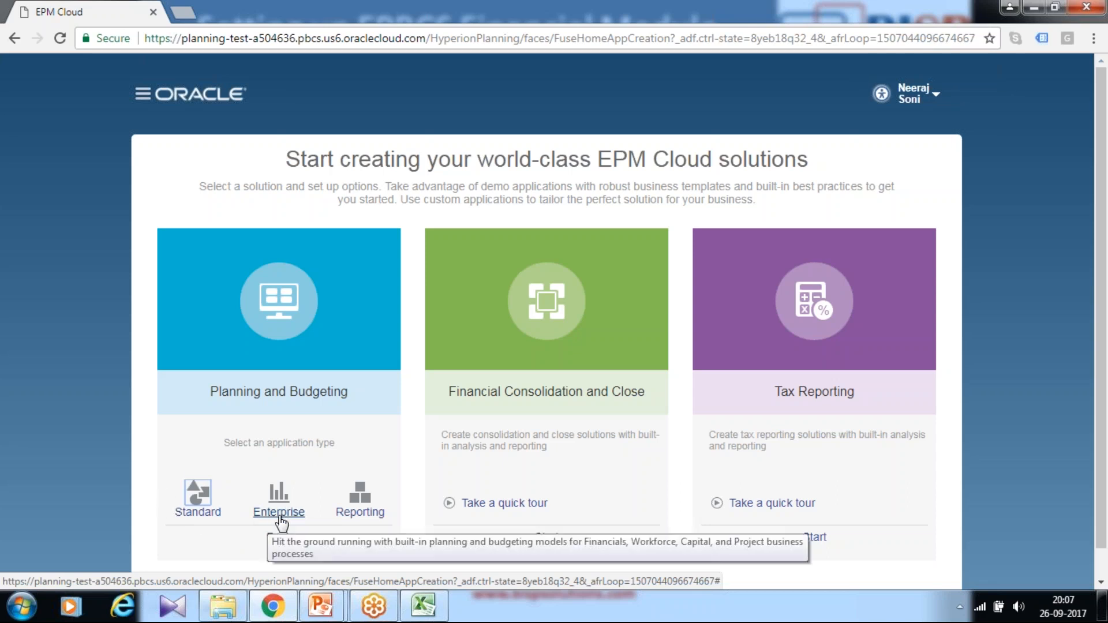
pyautogui.click(277, 517)
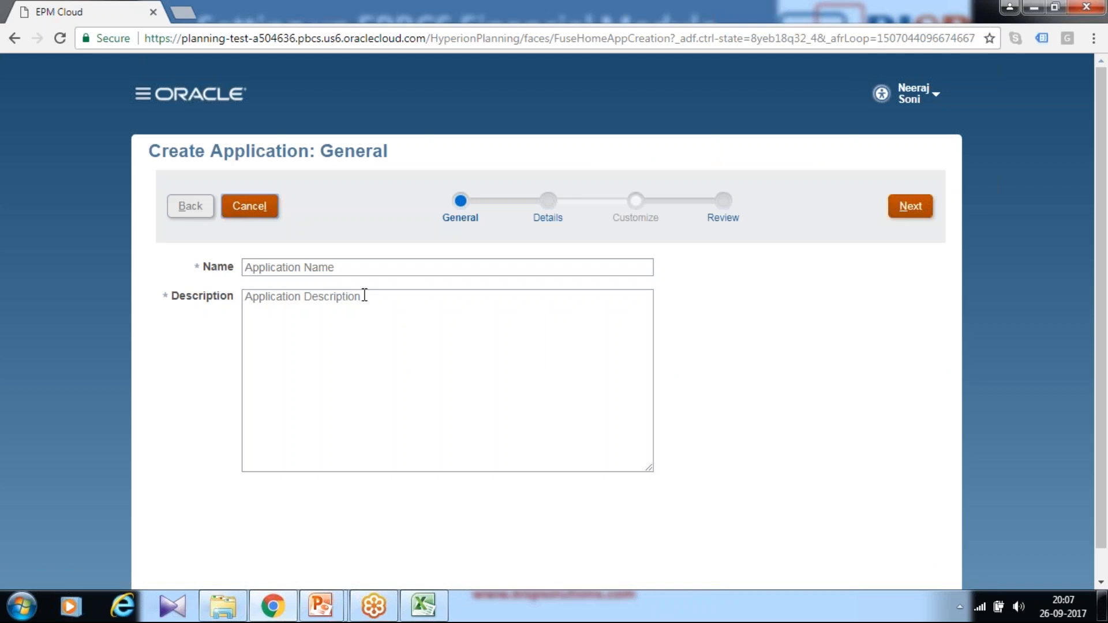
pyautogui.click(367, 267)
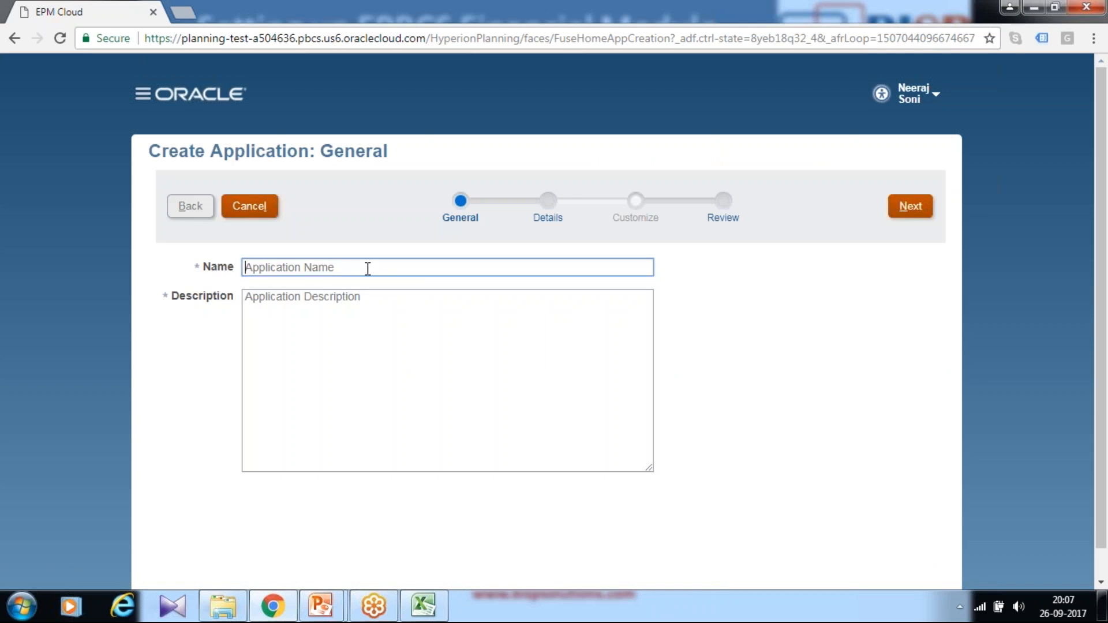
pyautogui.write('EPBCS')
pyautogui.press('Tab')
pyautogui.write('Sample ')
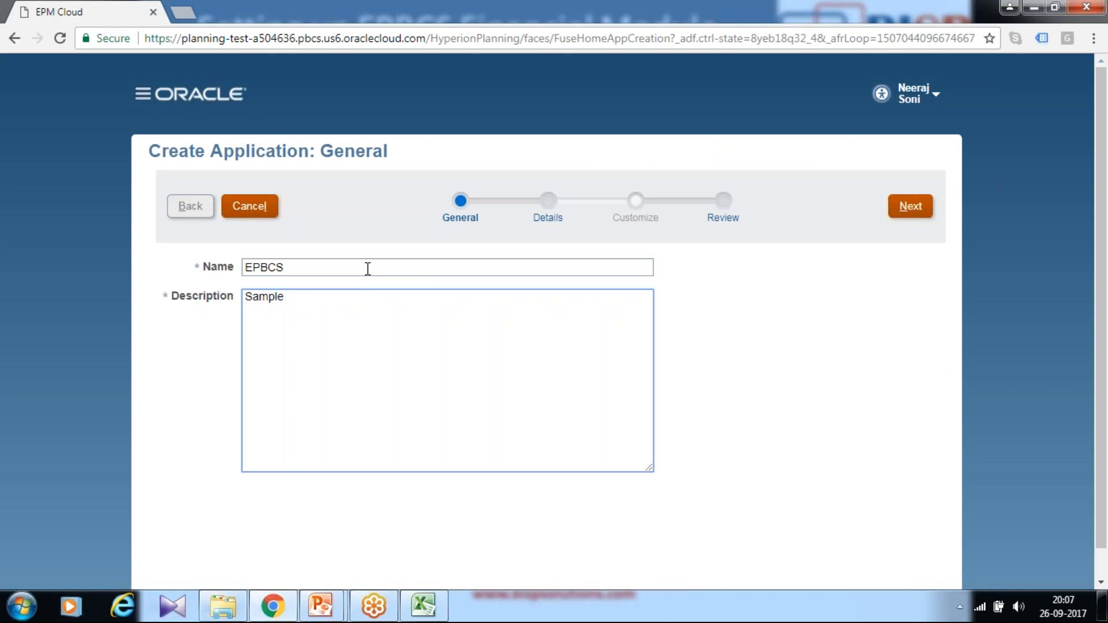
pyautogui.write('EPBCS Appl')
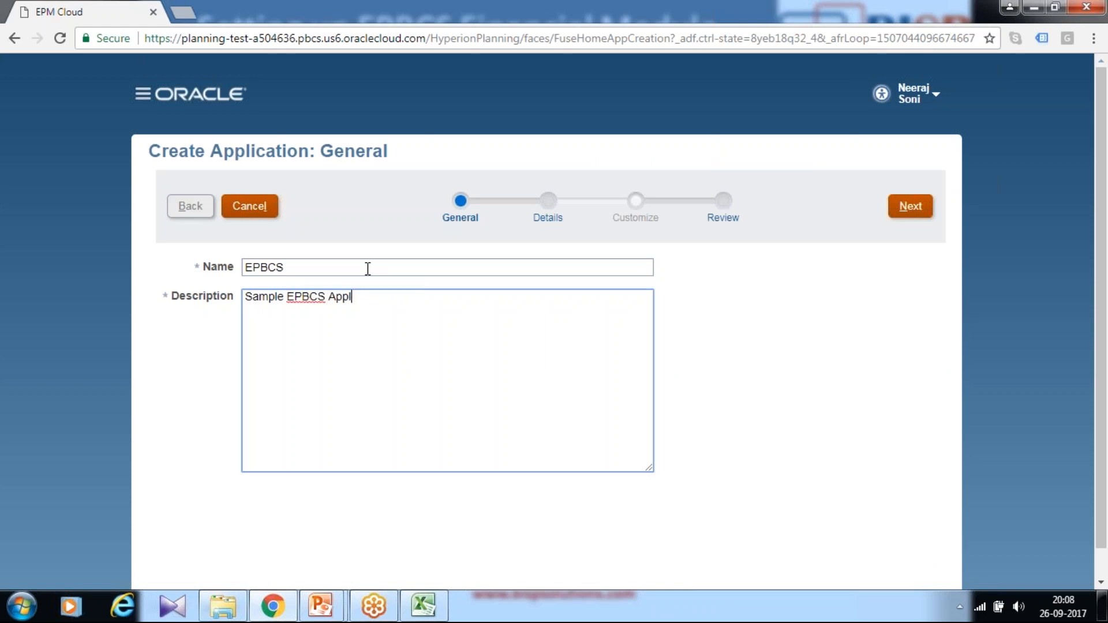
pyautogui.write('ication')
pyautogui.click(1084, 34)
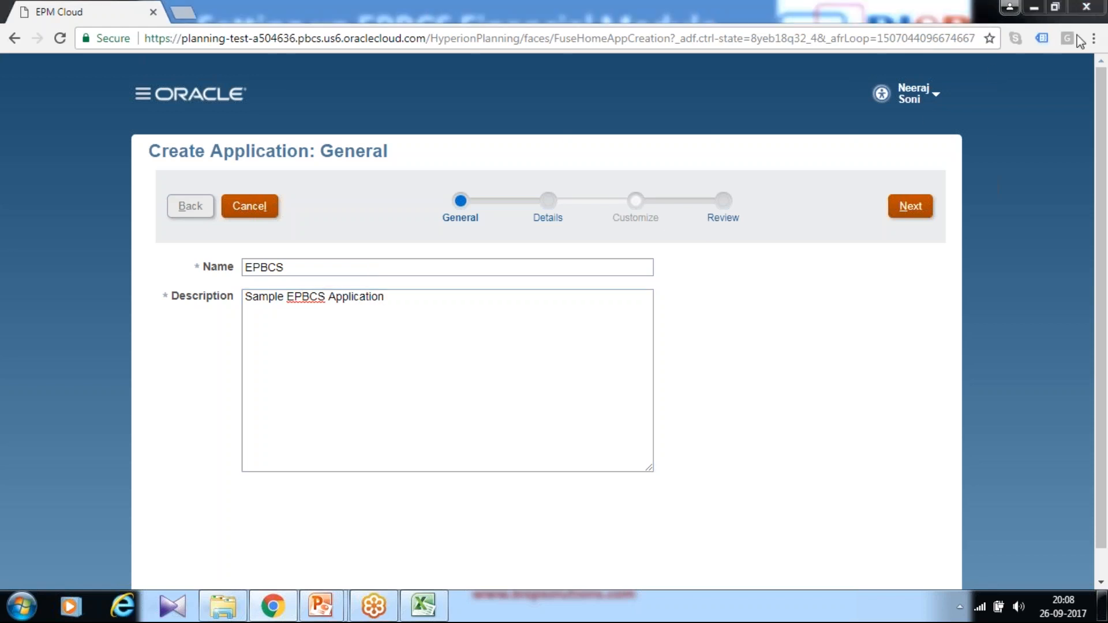
pyautogui.click(908, 214)
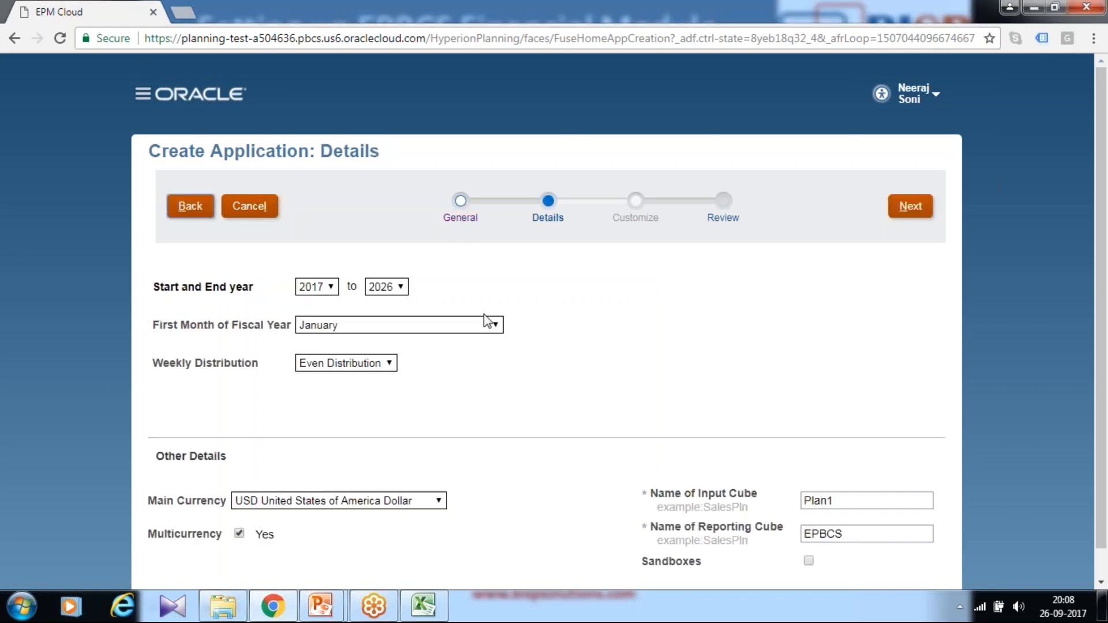
# Set the application's start year to 2009 and its end year to 2024
pyautogui.click(323, 289)
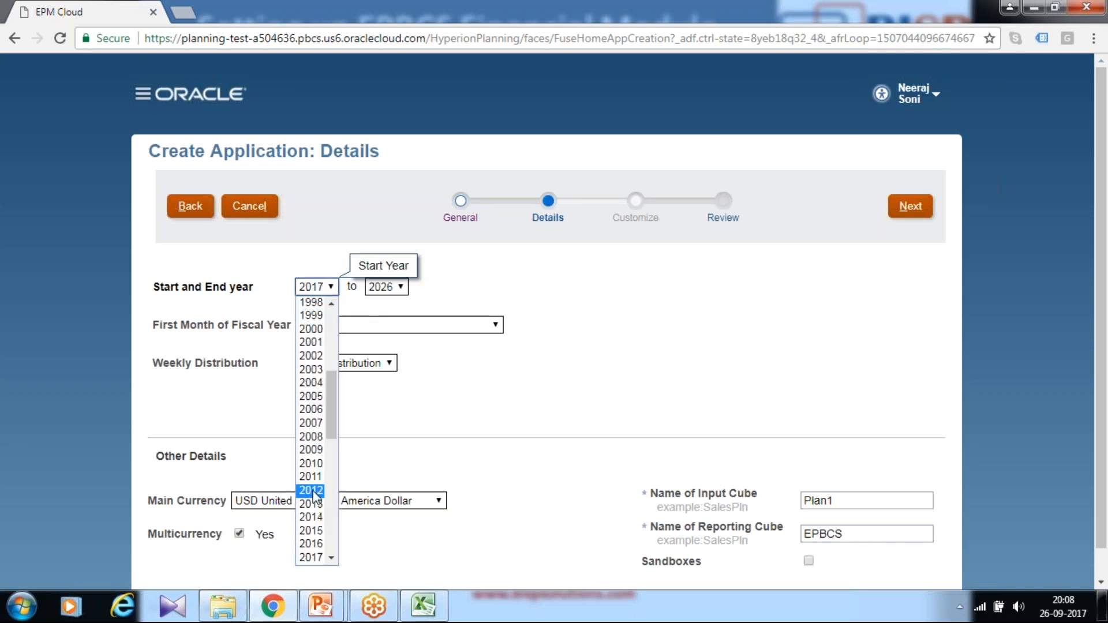
pyautogui.click(319, 450)
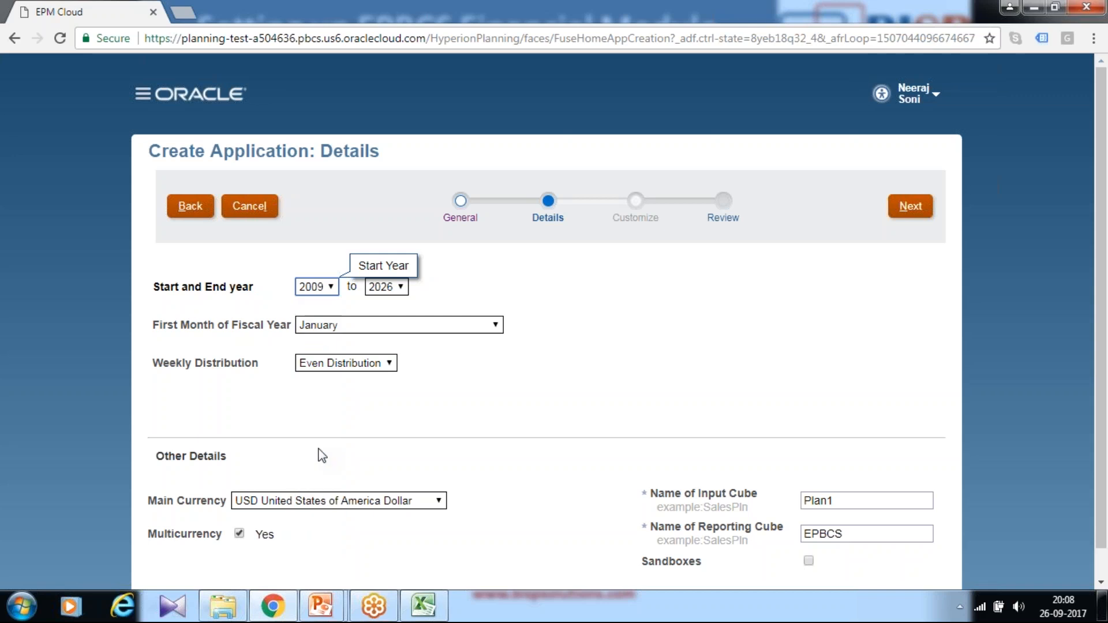
pyautogui.click(390, 288)
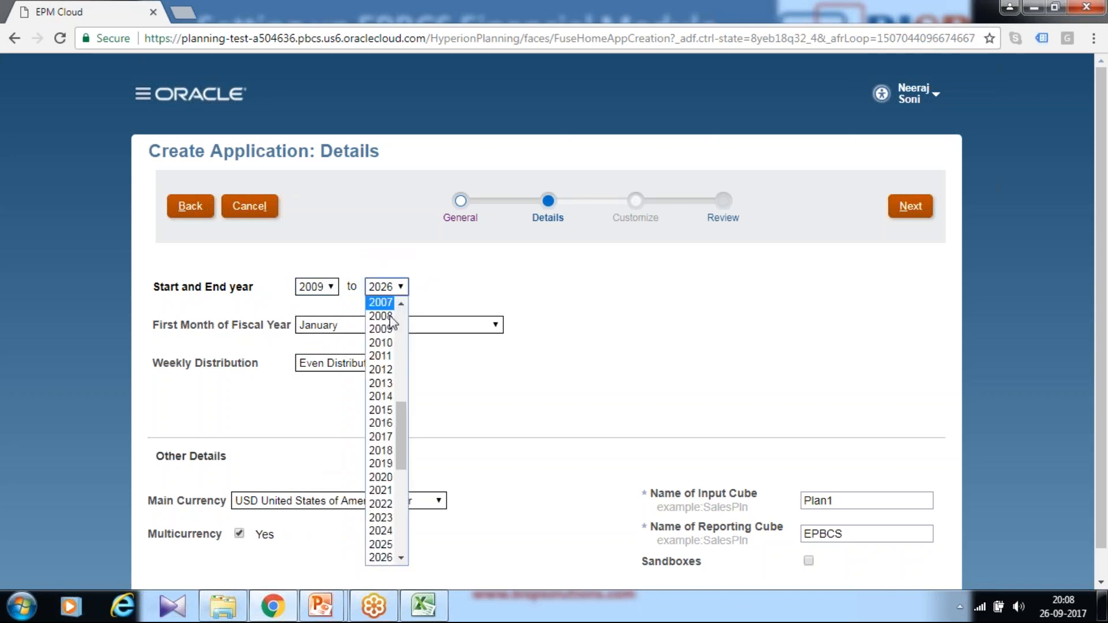
pyautogui.click(385, 531)
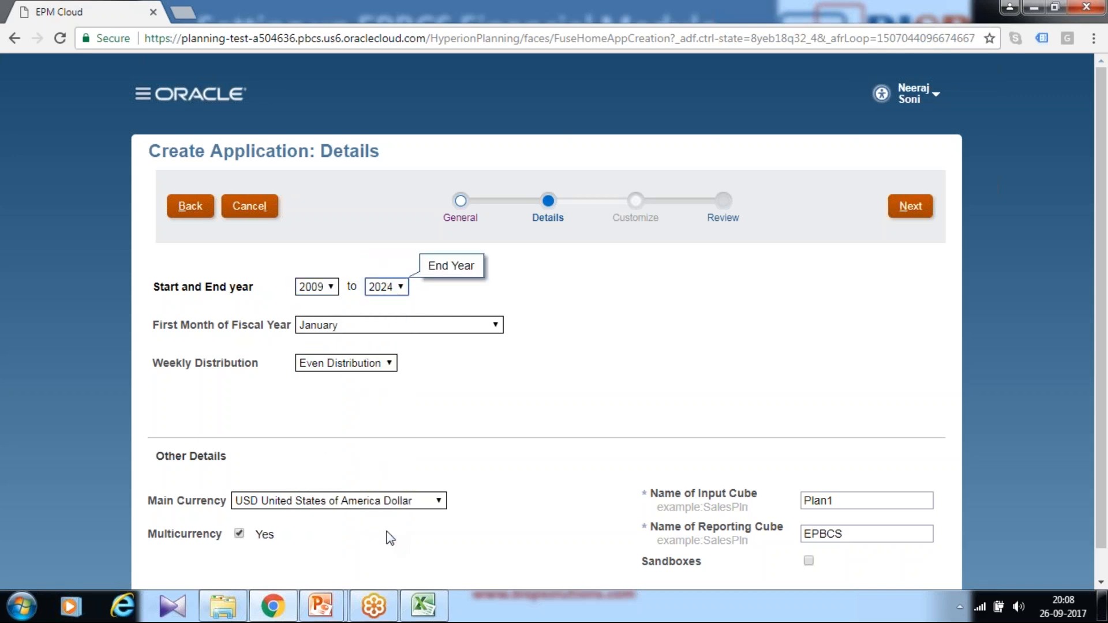
# Switch to the Excel budget workbook and examine the attendance rows, accommodation expense rows and May-17 period heading
pyautogui.click(423, 606)
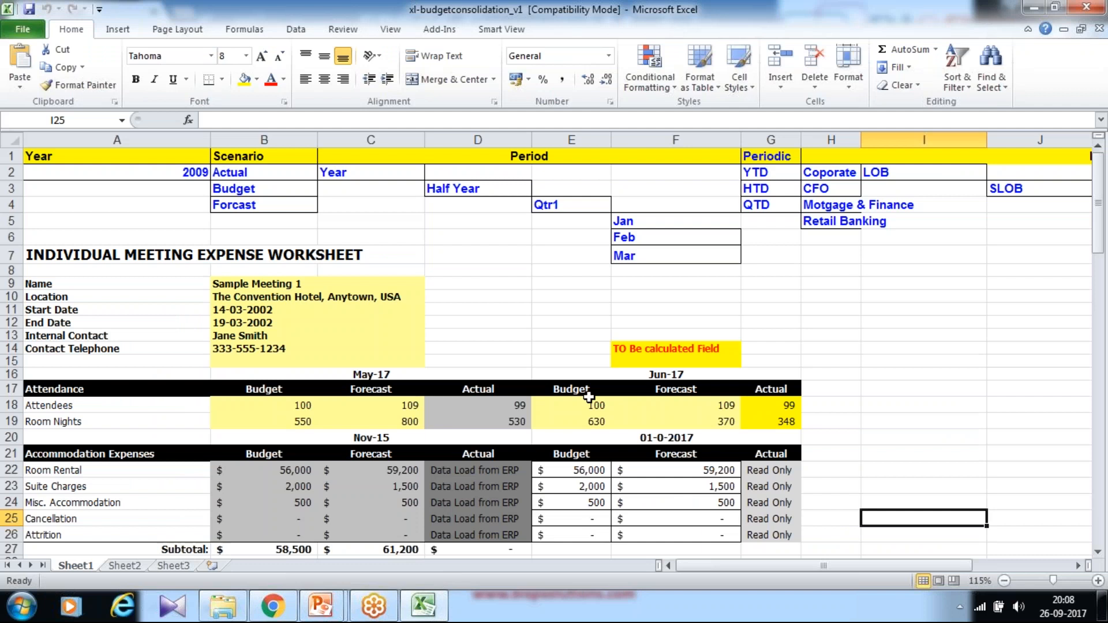
pyautogui.scroll(-2, 540, 350)
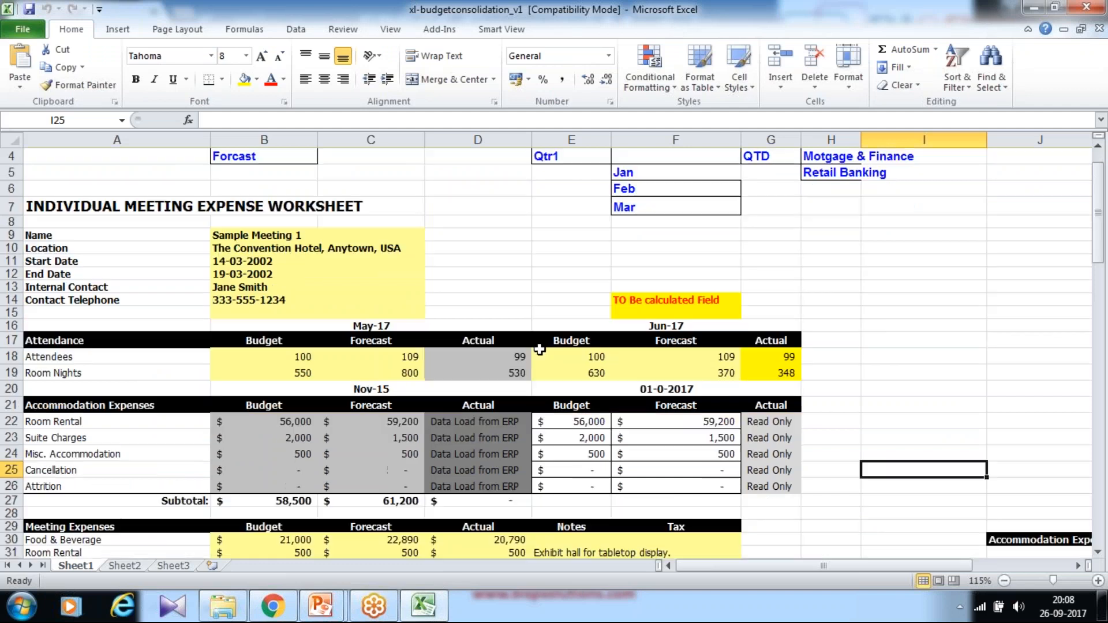
pyautogui.moveTo(115, 284); pyautogui.dragTo(111, 325)
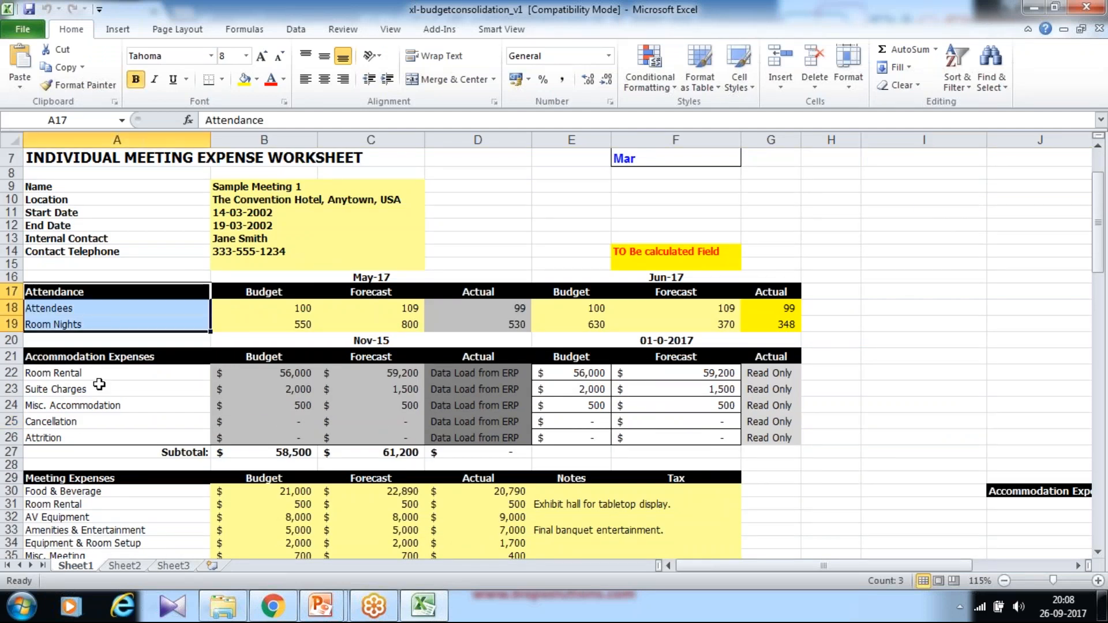
pyautogui.click(110, 361)
pyautogui.moveTo(110, 368); pyautogui.dragTo(102, 435)
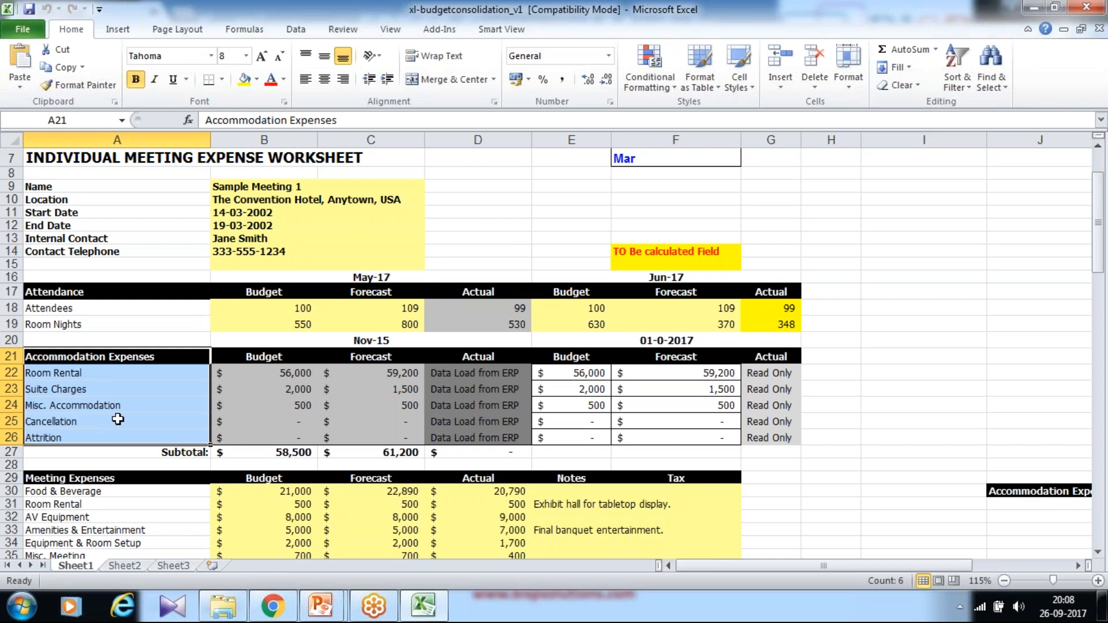
pyautogui.click(135, 395)
pyautogui.moveTo(127, 360); pyautogui.dragTo(122, 443)
pyautogui.click(378, 275)
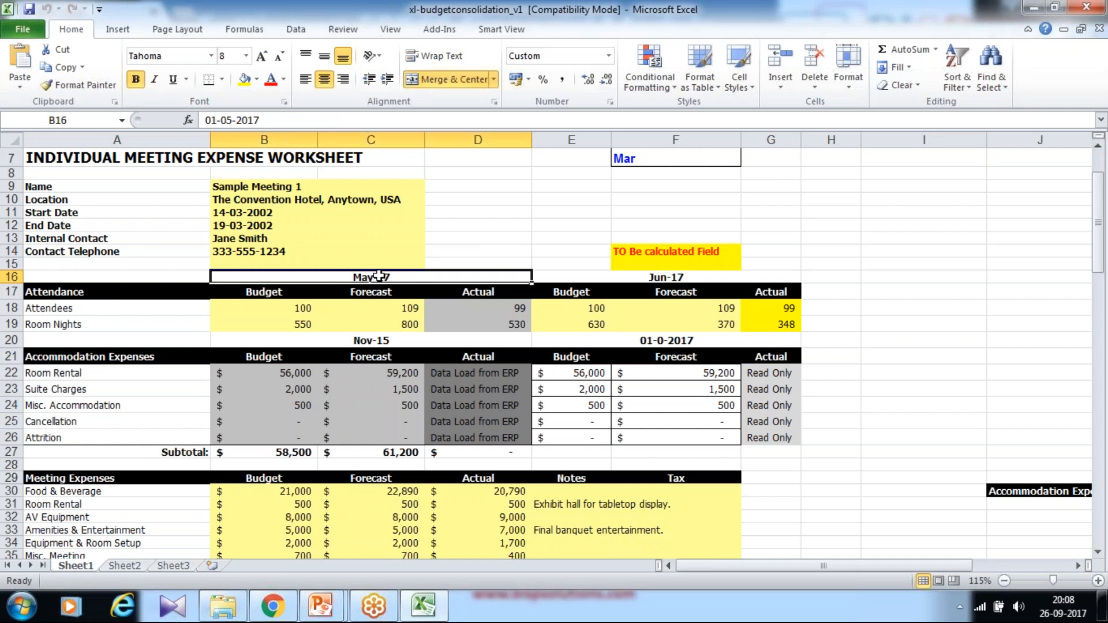
pyautogui.click(1034, 8)
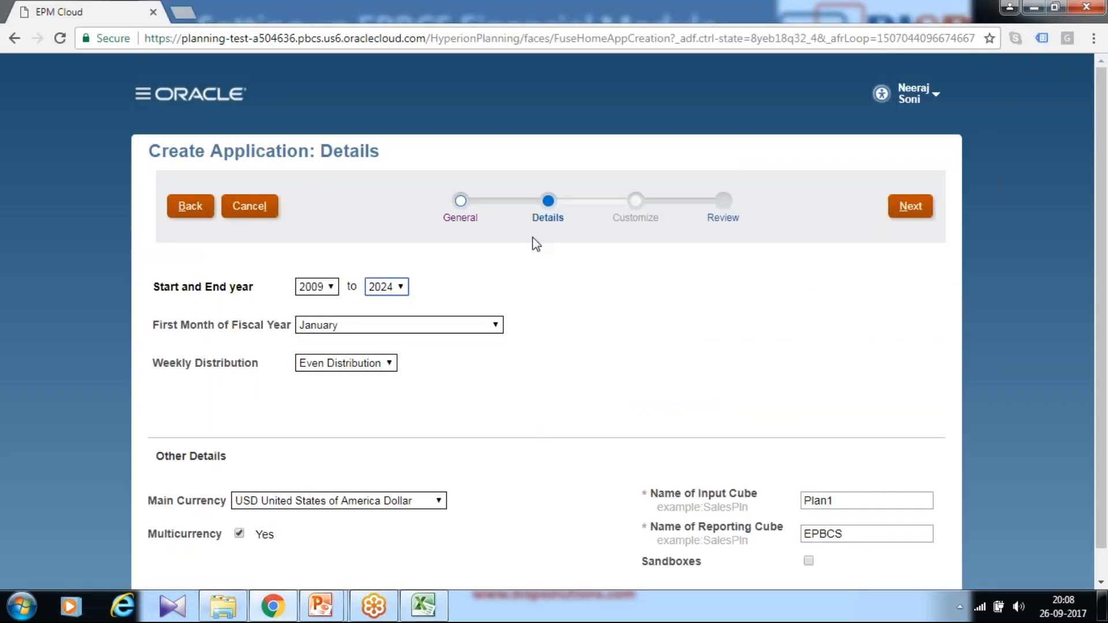
# Open Notepad below the year settings and write the line "Historical data : 2014 to 2016 3 Year"
pyautogui.press('super')
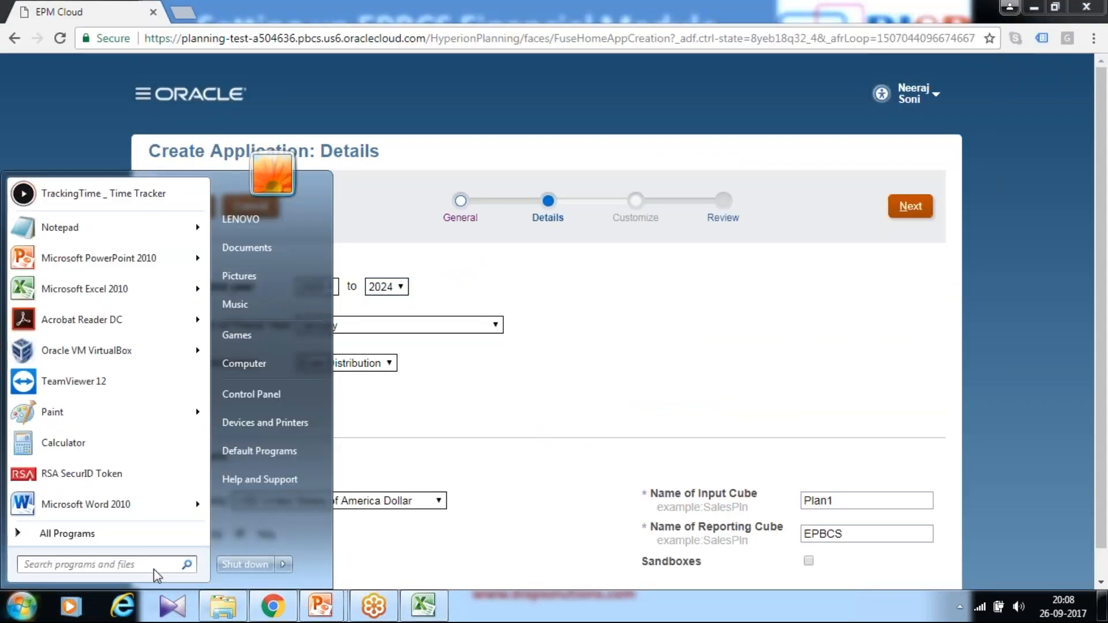
pyautogui.write('notepad')
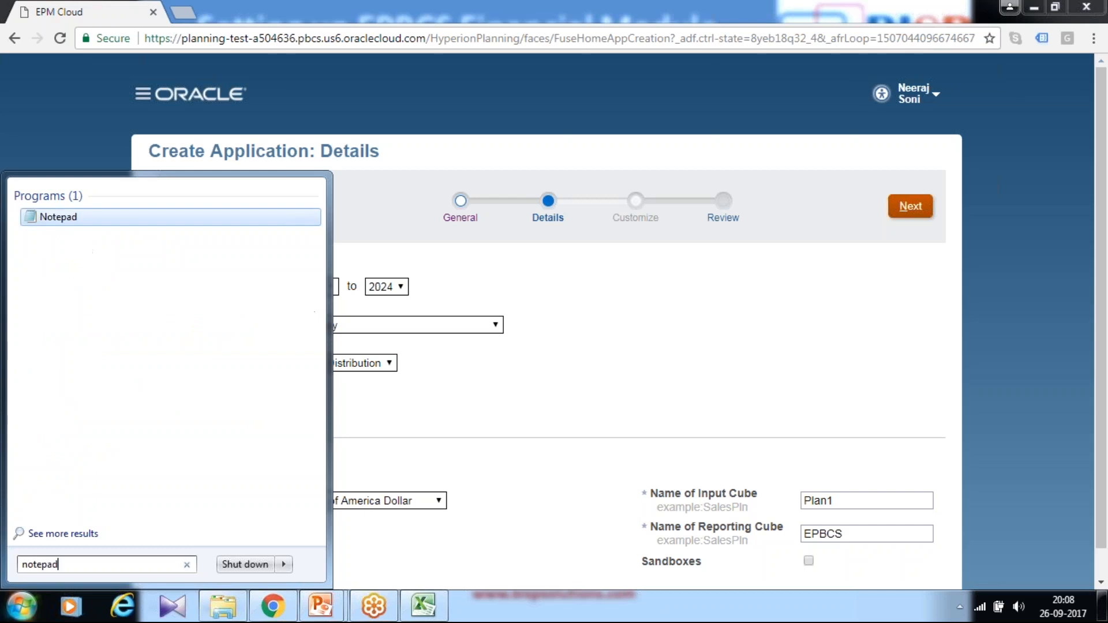
pyautogui.press('Return')
pyautogui.moveTo(275, 385); pyautogui.dragTo(568, 460)
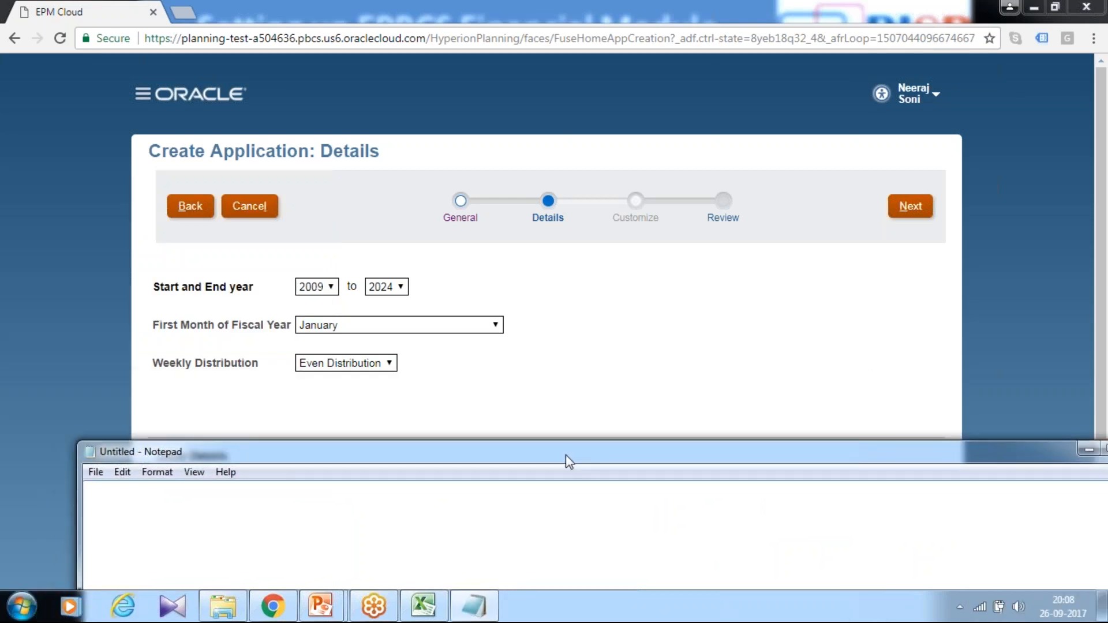
pyautogui.write('Historical data : 2014 to 20')
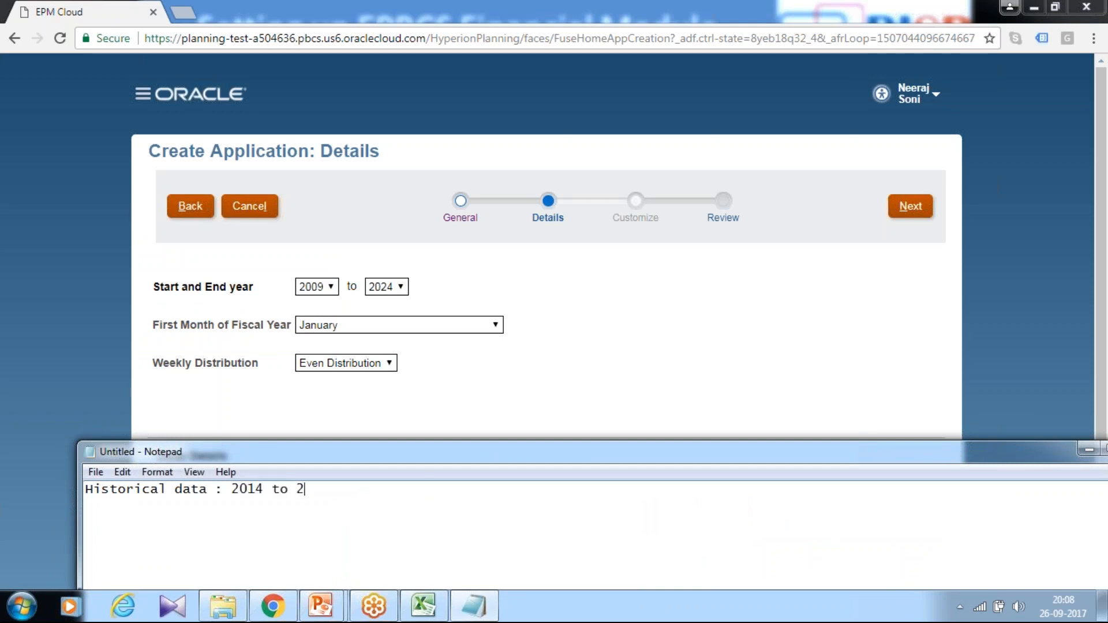
pyautogui.write('16 3 Year')
pyautogui.press('Return')
# Add the note lines "Current Data : 2017", "Future Data : 2018 to 2020" and "7 Years"
pyautogui.write('Current Data')
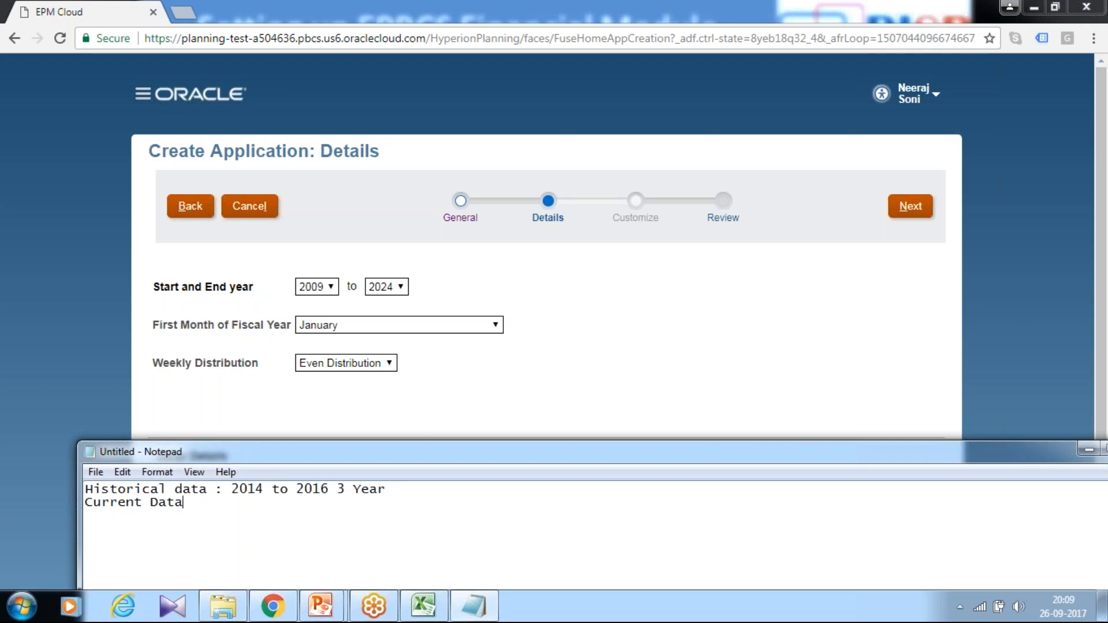
pyautogui.write(' : 2017')
pyautogui.press('Return')
pyautogui.write('Future :')
pyautogui.press('BackSpace')
pyautogui.write('Data : 20')
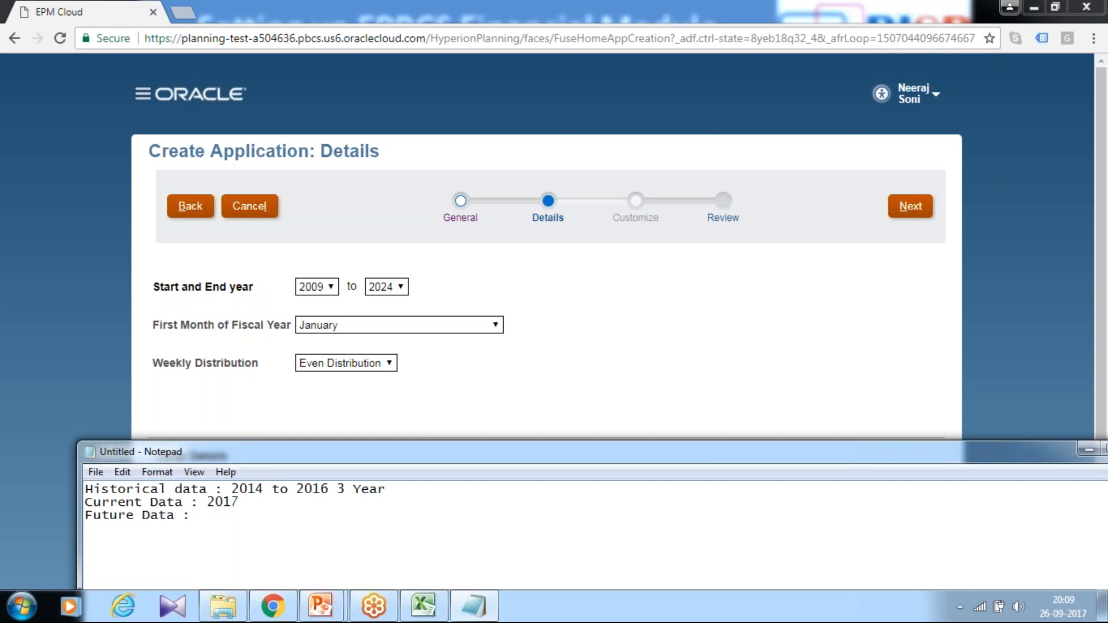
pyautogui.write('18 to 2020')
pyautogui.hotkey('shift', 'Down')
pyautogui.hotkey('shift', 'Down')
pyautogui.hotkey('shift', 'Down')
pyautogui.press('Down')
pyautogui.write('7 Years')
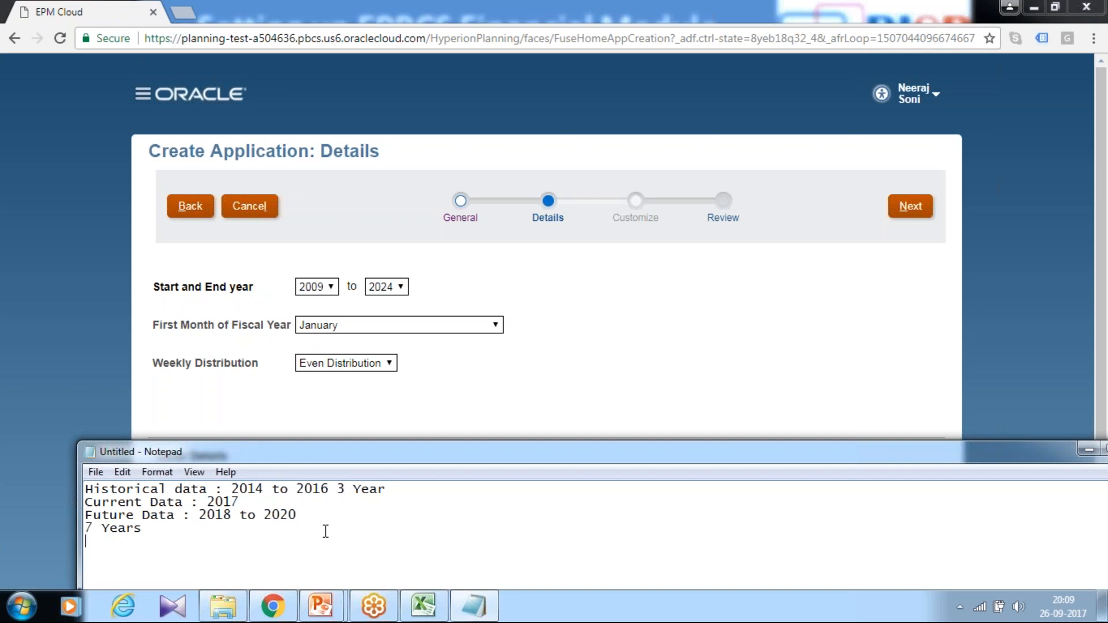
# Return to the application setup, keep Even Distribution as the weekly distribution, and create the application
pyautogui.click(341, 361)
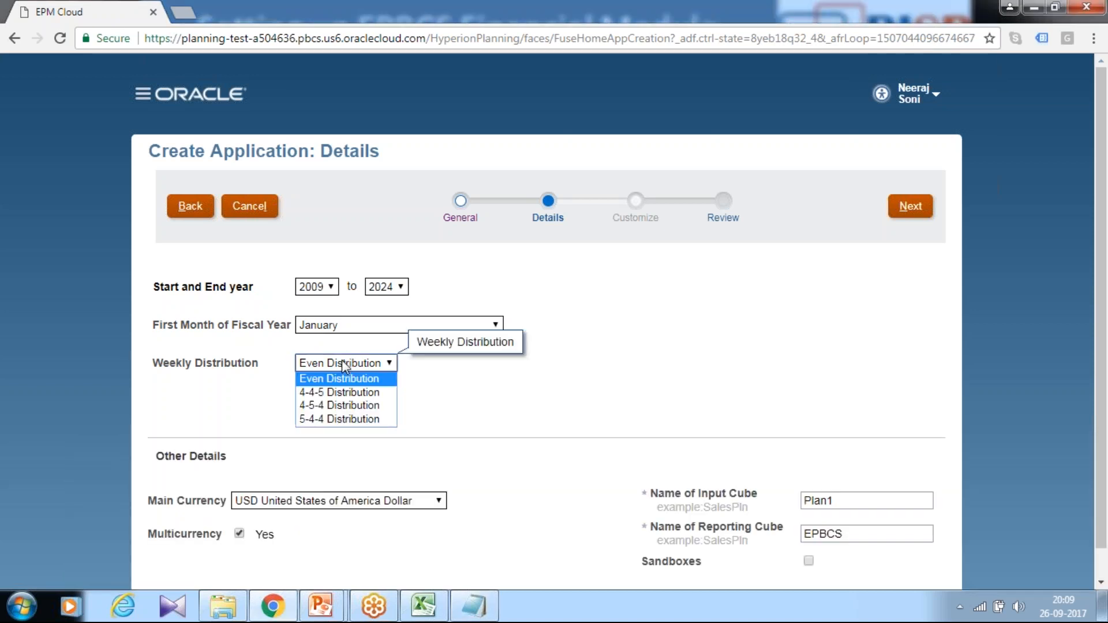
pyautogui.click(342, 362)
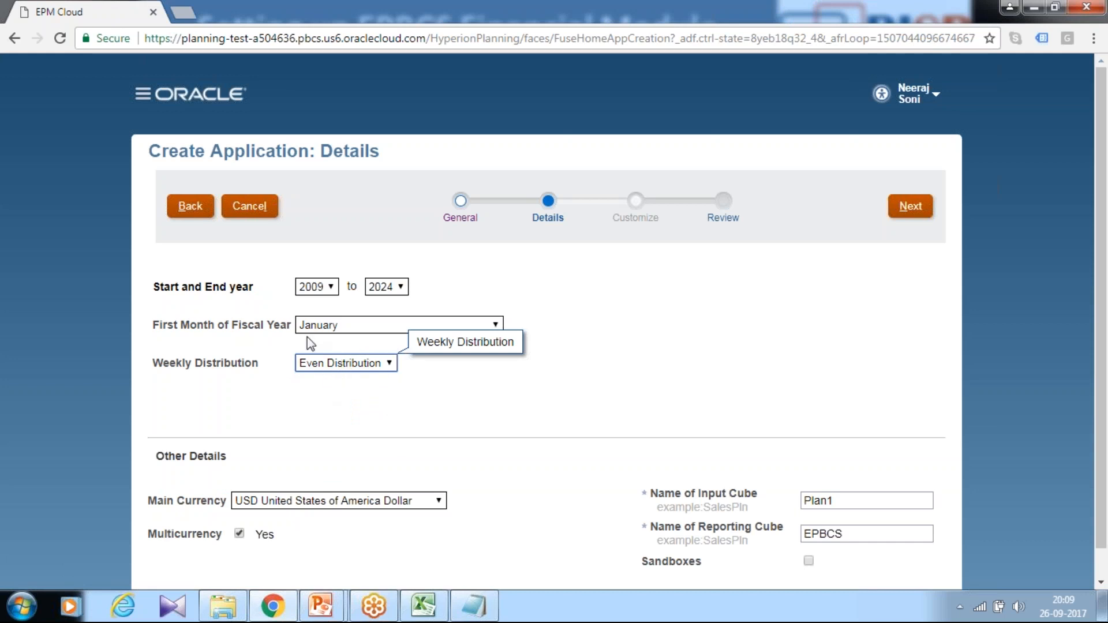
pyautogui.scroll(-1, 646, 459)
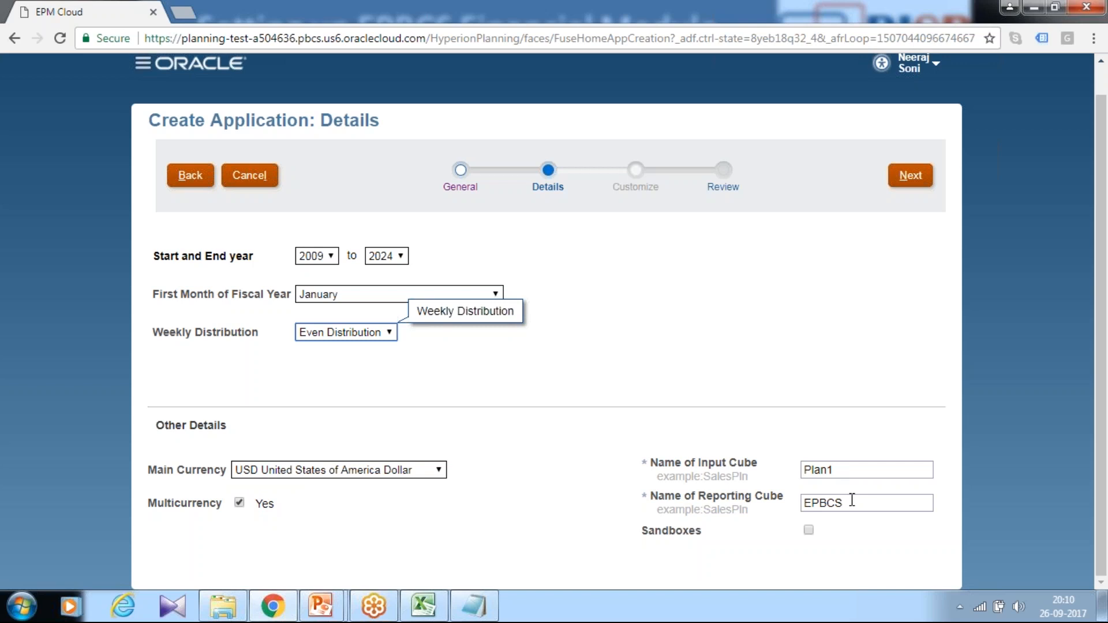
pyautogui.click(924, 178)
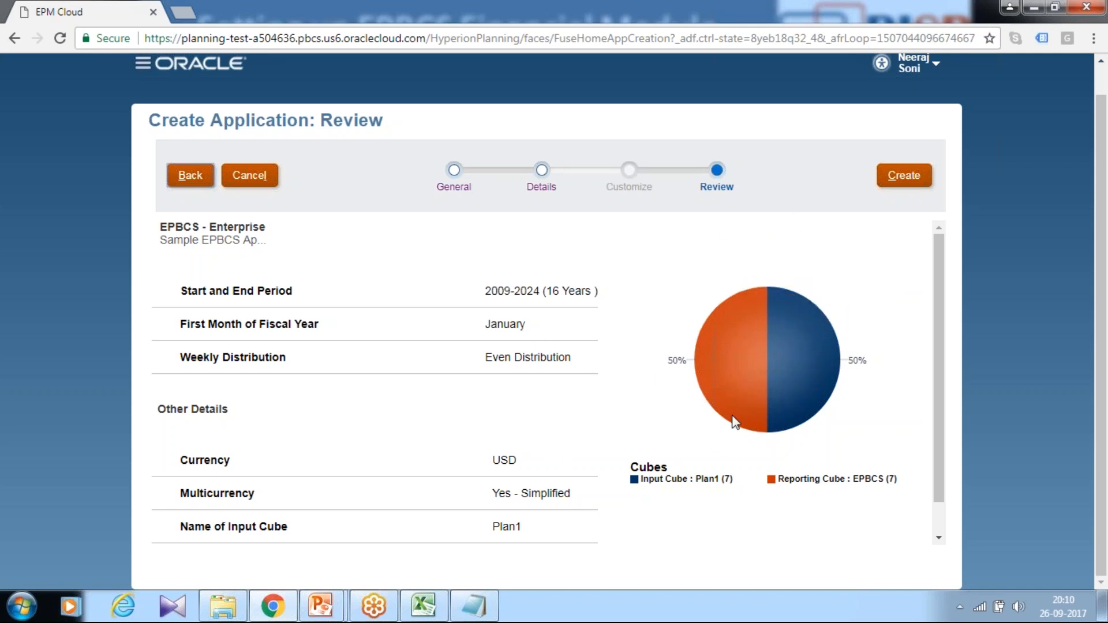
pyautogui.click(912, 178)
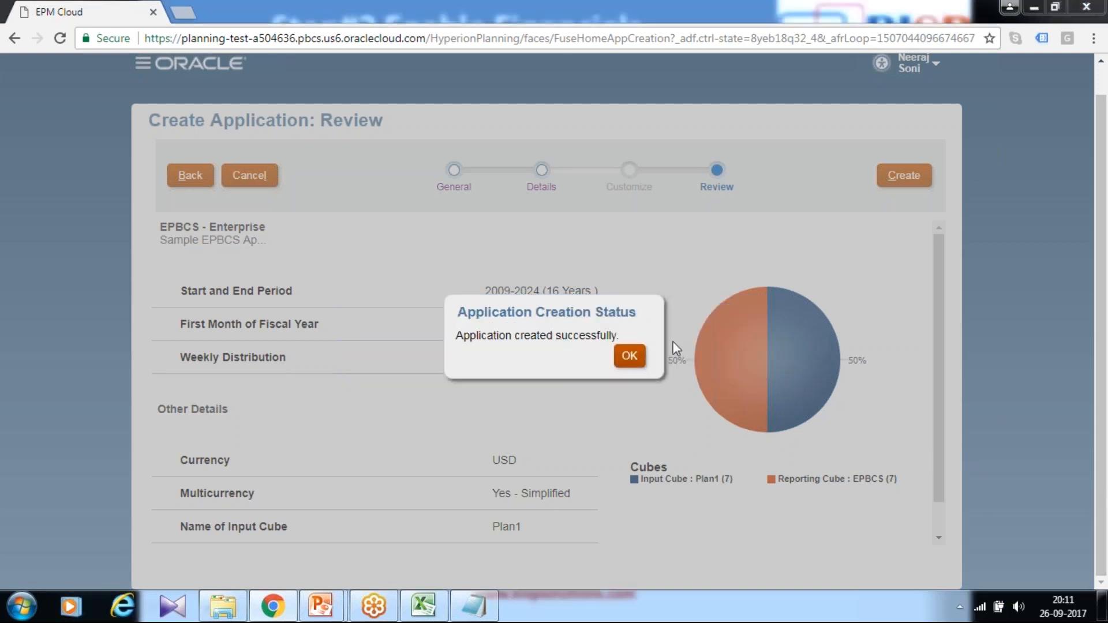
pyautogui.click(623, 363)
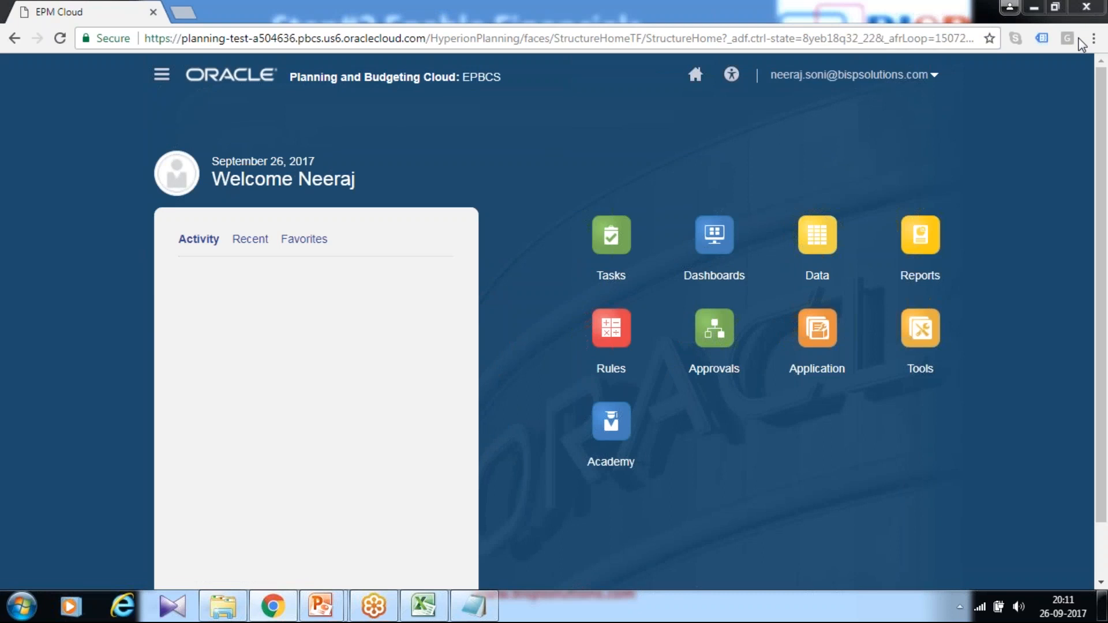
# Switch to the PowerPoint slide show and review the Enable Financials instructions
pyautogui.click(333, 608)
pyautogui.click(400, 523)
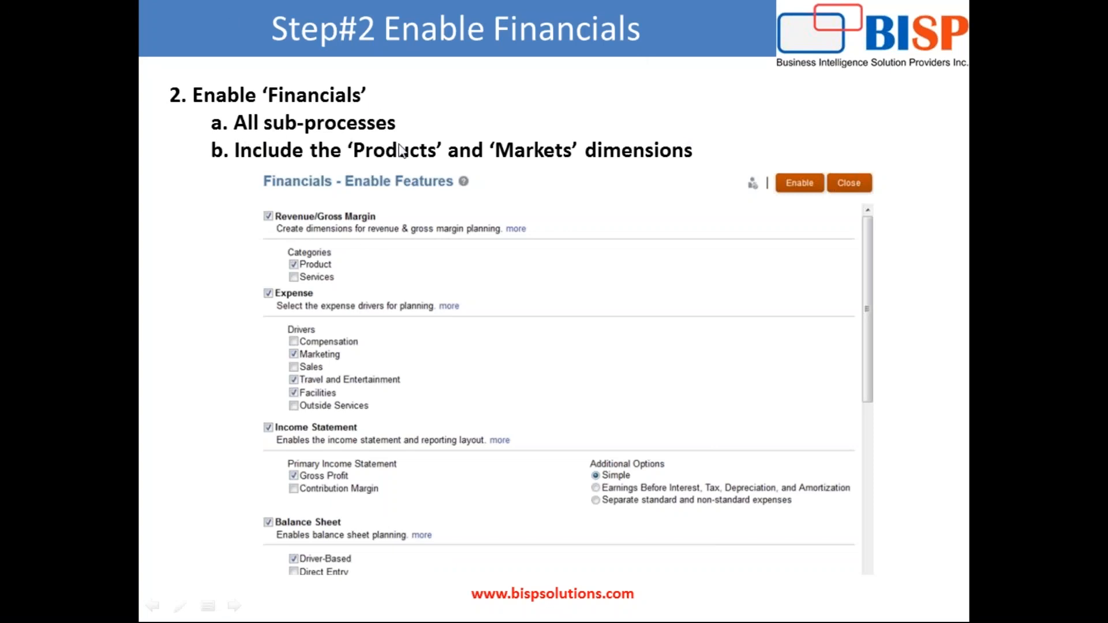
pyautogui.hotkey('alt', 'Tab')
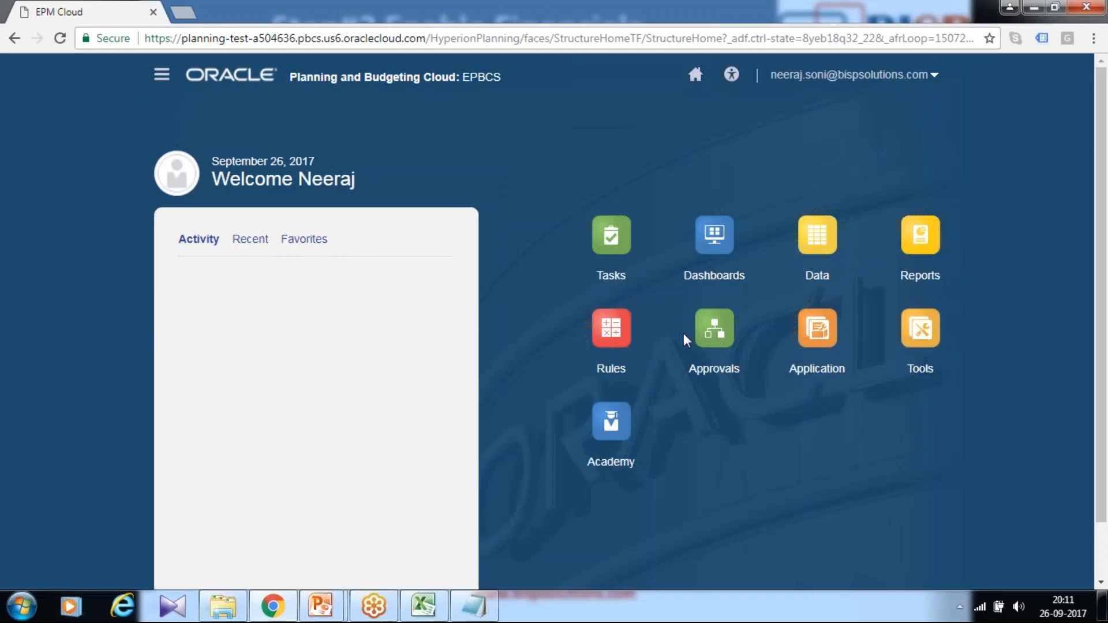
# Open the Configure page of the EPBCS application
pyautogui.click(819, 371)
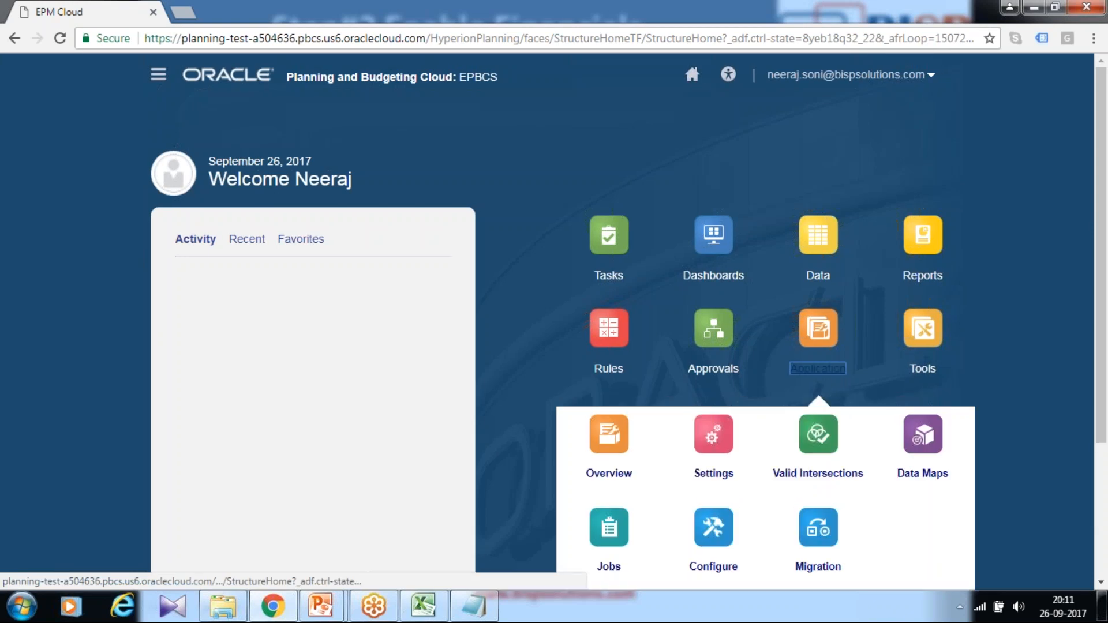
pyautogui.scroll(-2, 823, 395)
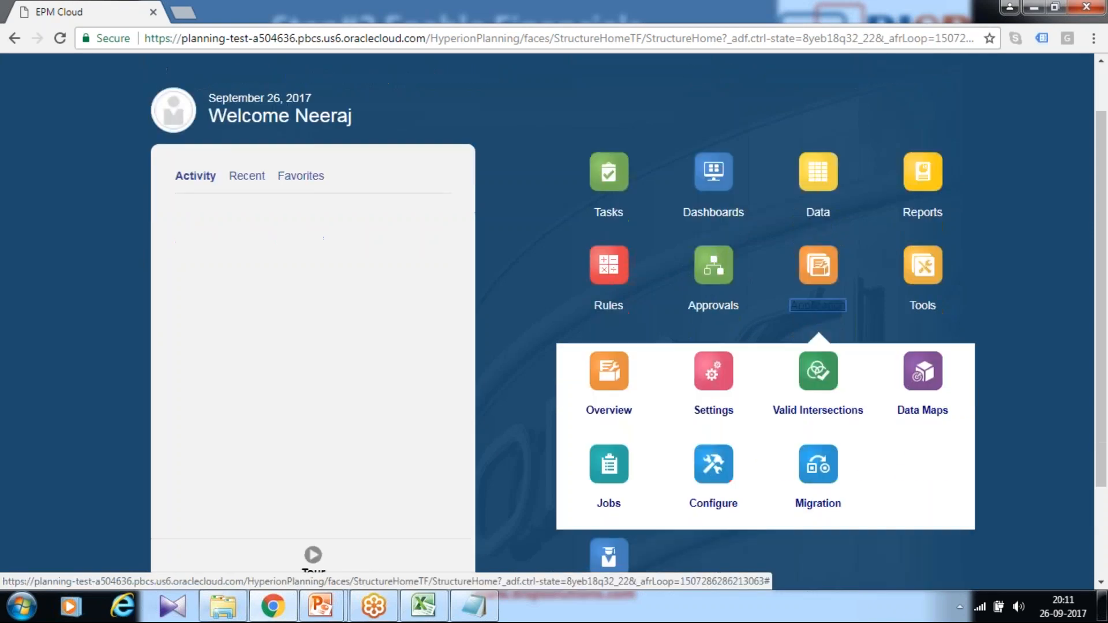
pyautogui.click(713, 486)
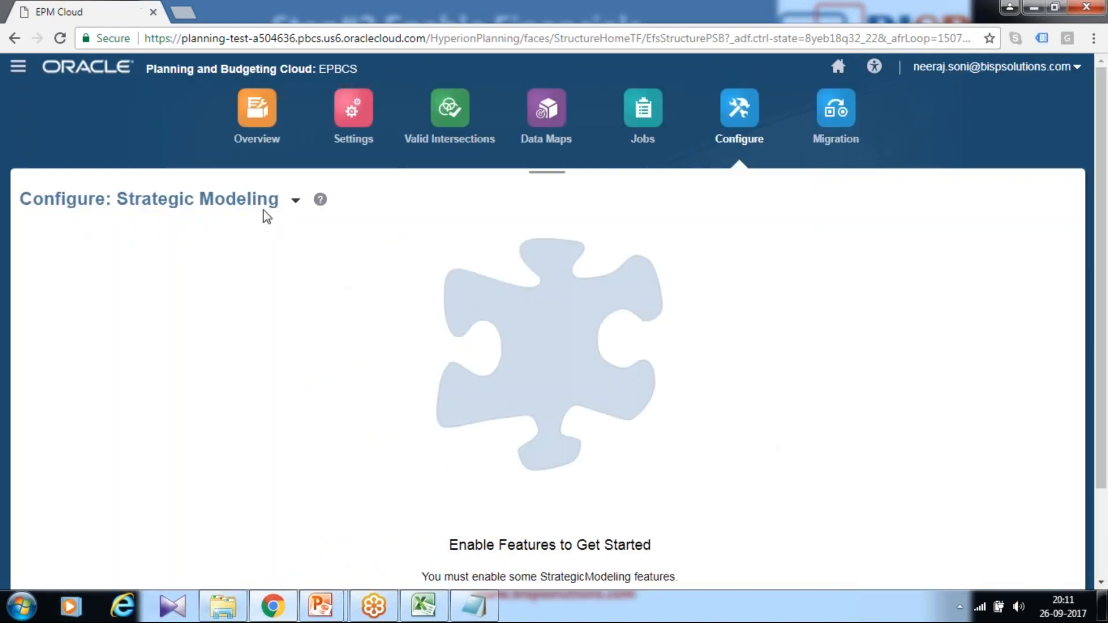
# Switch the configuration to Financials and open its Enable Features page
pyautogui.click(295, 201)
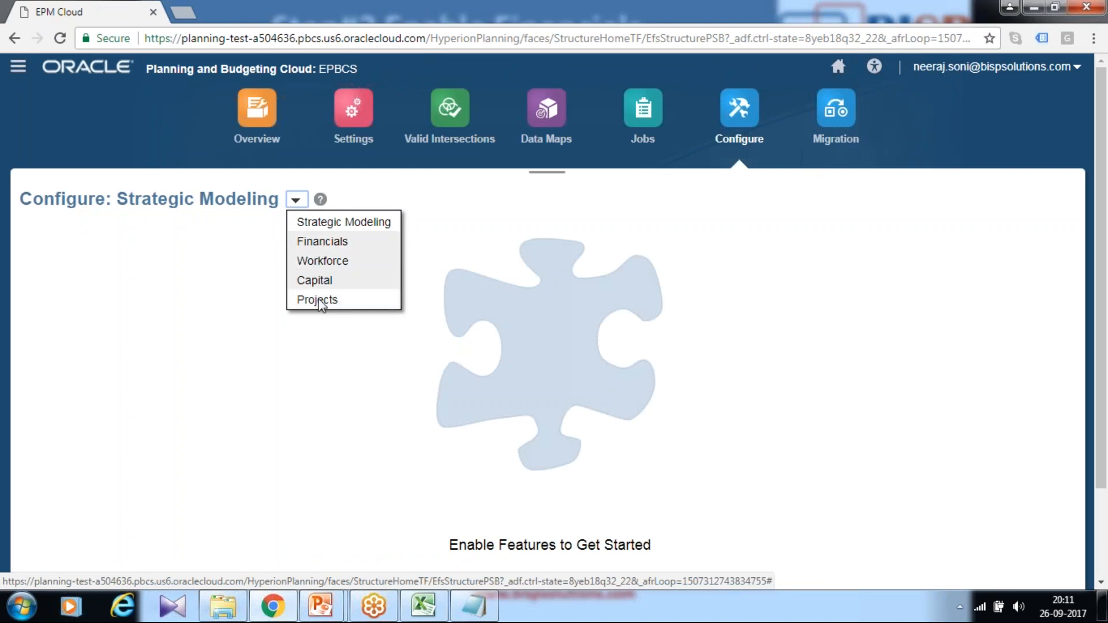
pyautogui.click(327, 242)
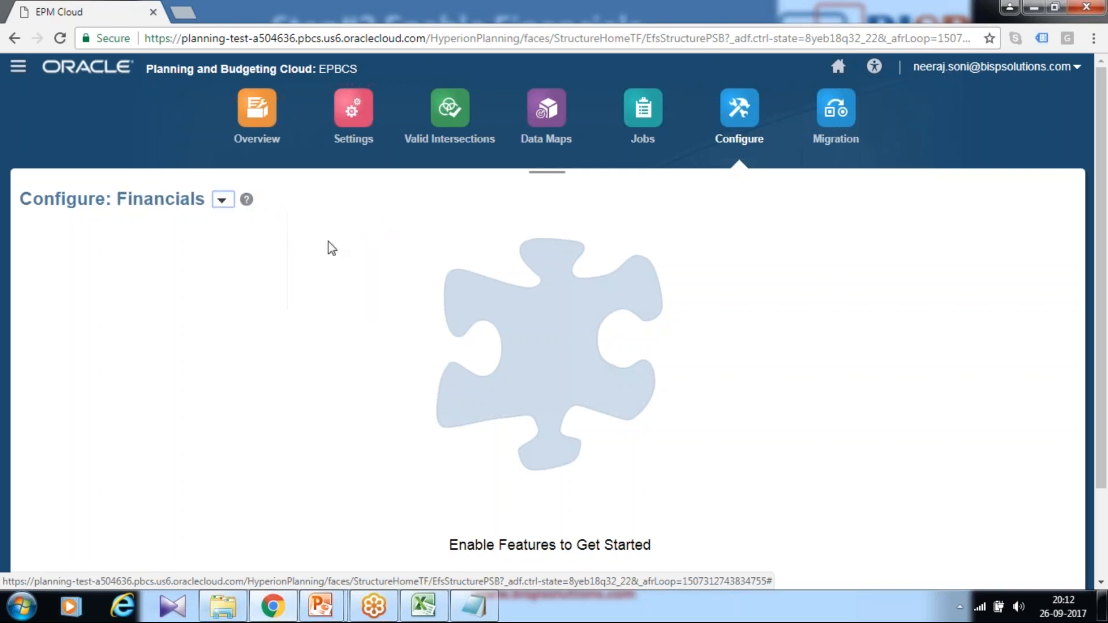
pyautogui.scroll(-2, 841, 419)
pyautogui.click(541, 507)
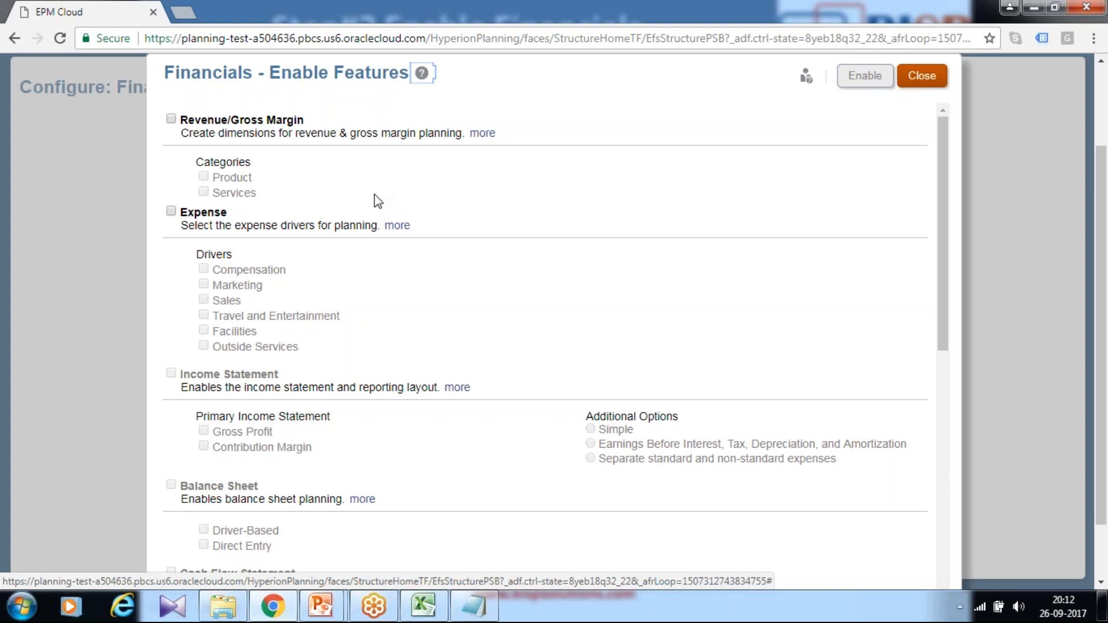
# Select Revenue/Gross Margin with the Product category, and Expense with the Marketing, Travel and Entertainment, and Facilities drivers
pyautogui.click(174, 122)
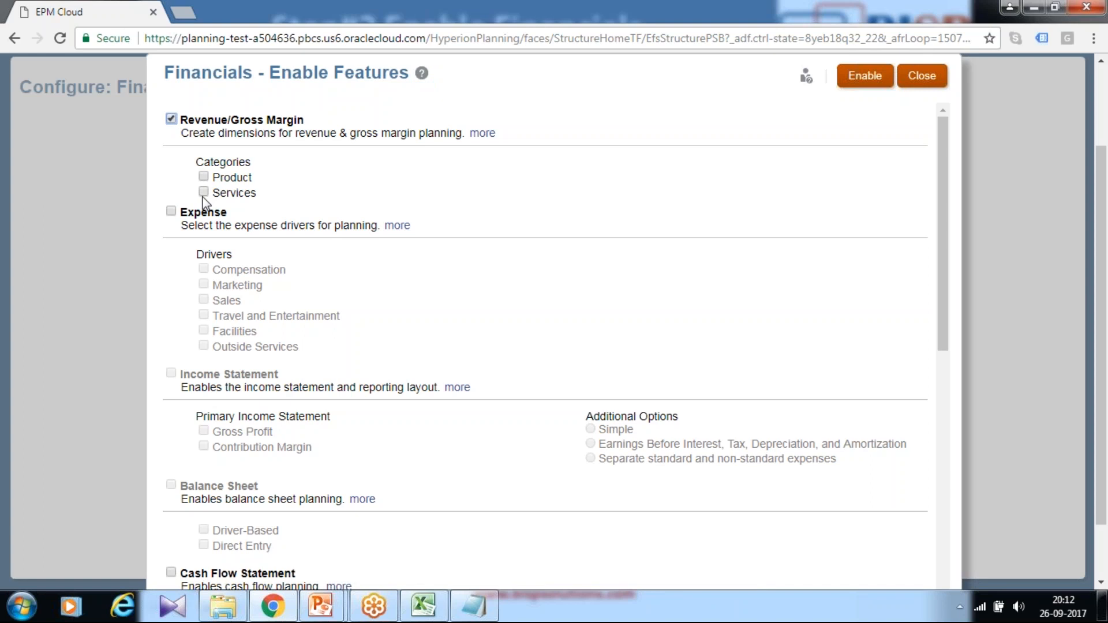
pyautogui.click(203, 176)
pyautogui.click(170, 212)
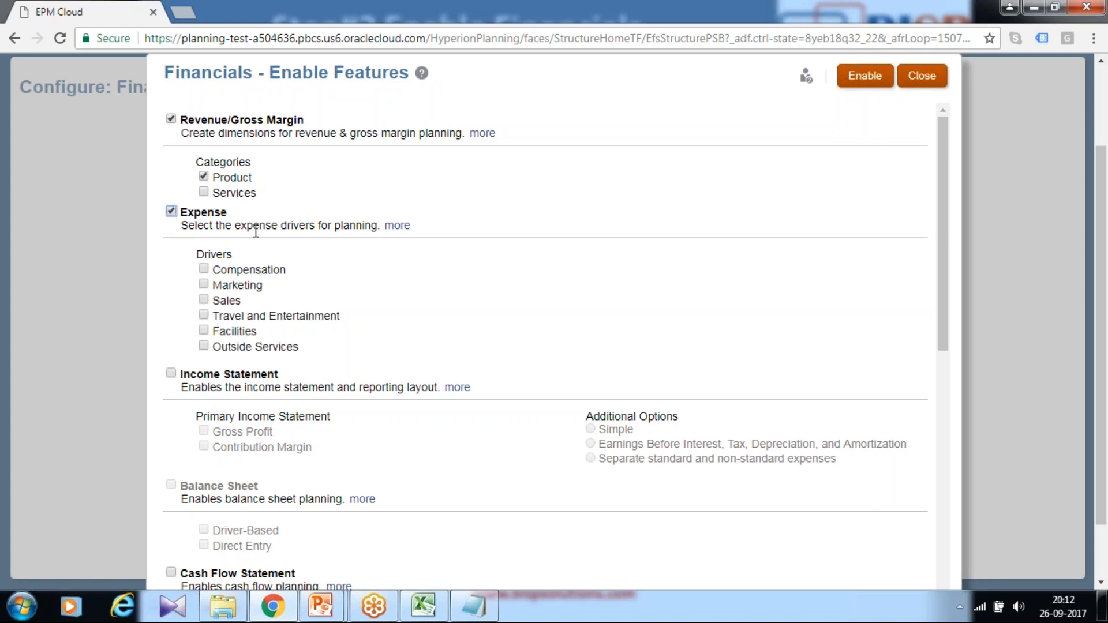
pyautogui.click(202, 287)
pyautogui.click(203, 315)
pyautogui.click(204, 331)
# Select Income Statement with Gross Profit as the primary income statement
pyautogui.scroll(-3, 327, 331)
pyautogui.click(171, 211)
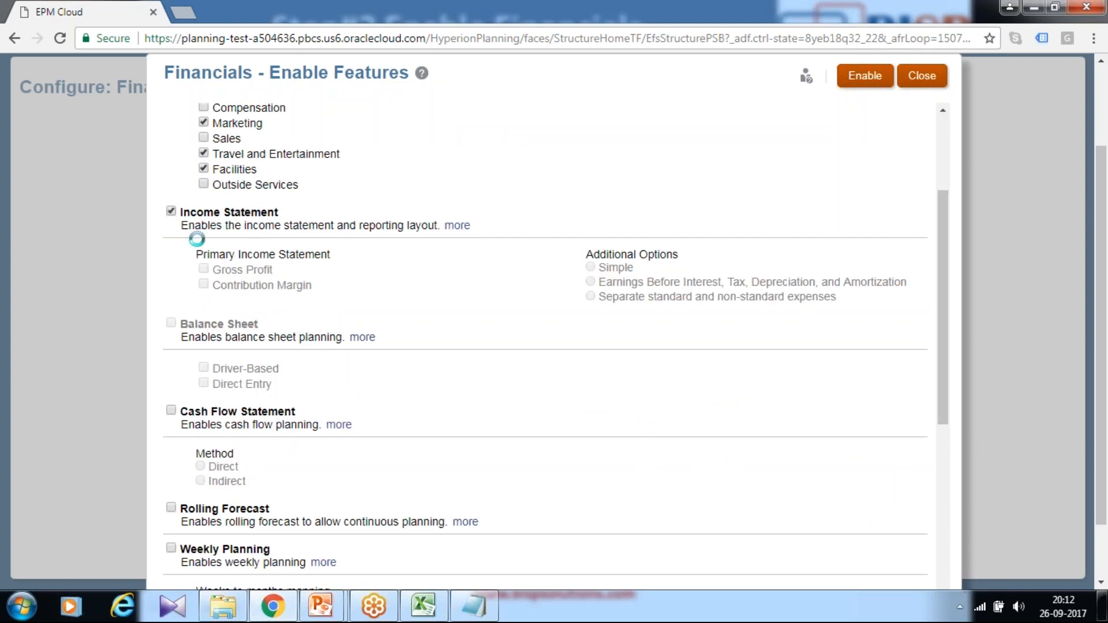
pyautogui.scroll(3, 262, 261)
pyautogui.scroll(-1, 305, 331)
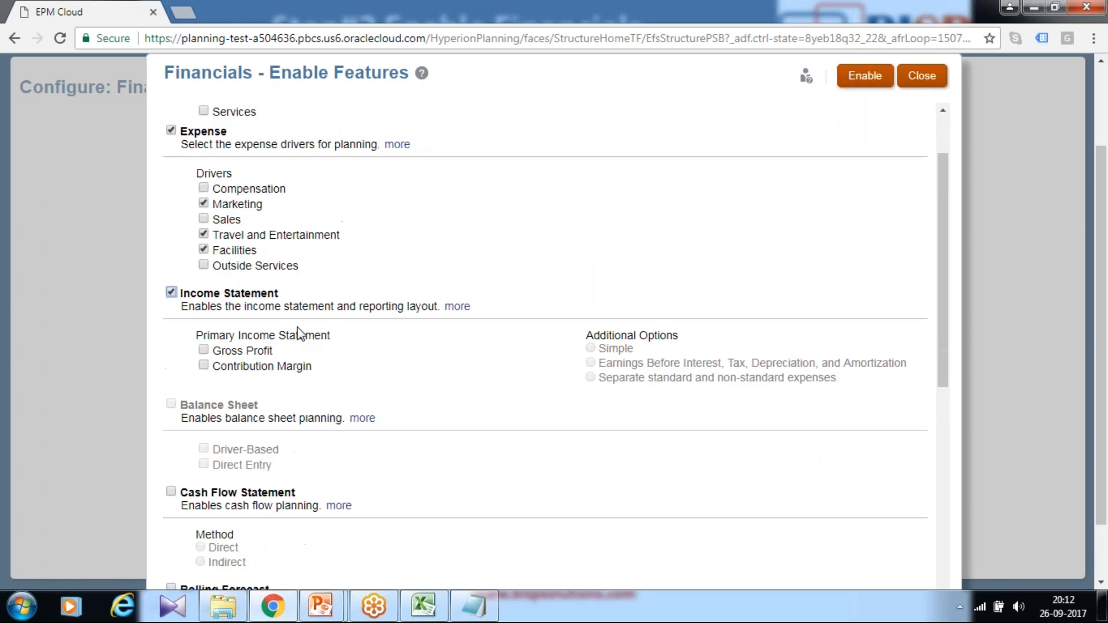
pyautogui.click(203, 351)
# Select Balance Sheet planning with the Driver-Based option
pyautogui.scroll(-2, 476, 324)
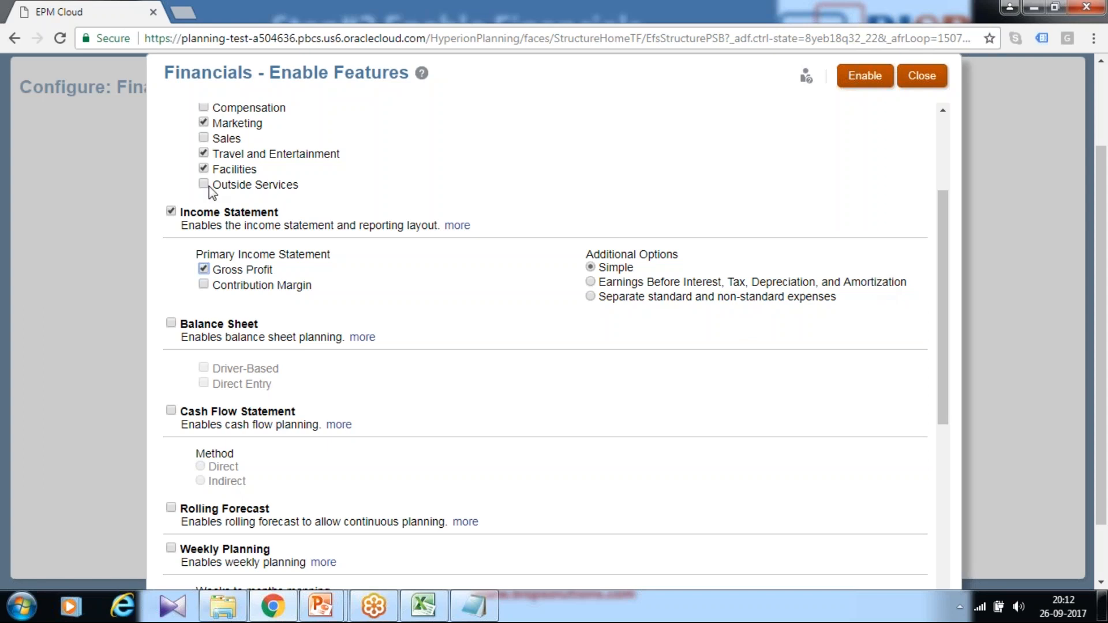
pyautogui.click(171, 323)
pyautogui.scroll(3, 228, 385)
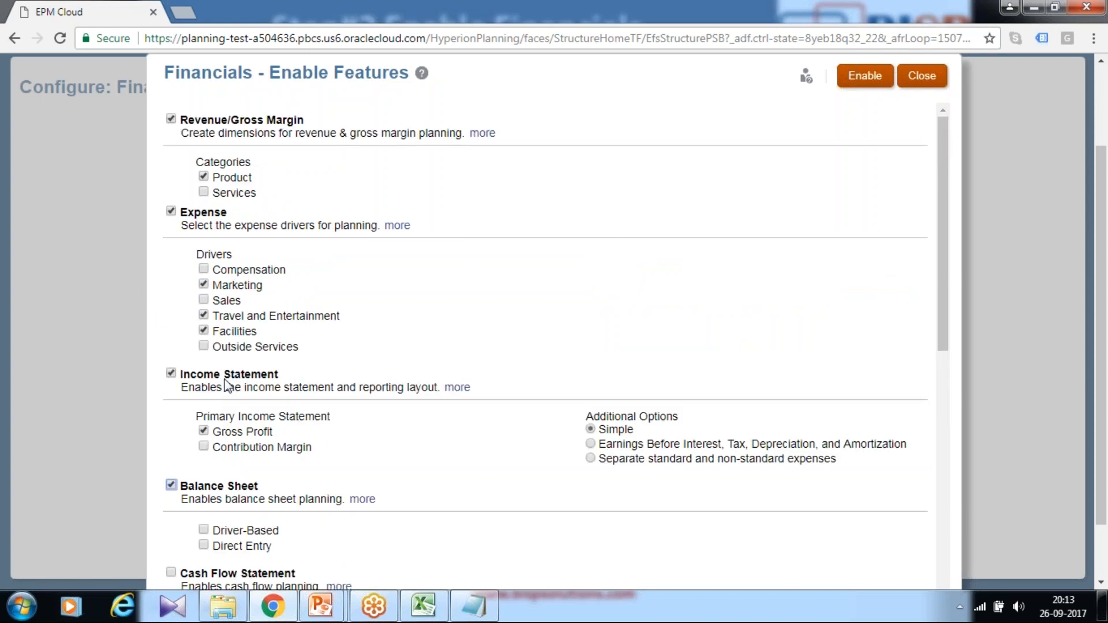
pyautogui.scroll(-2, 210, 456)
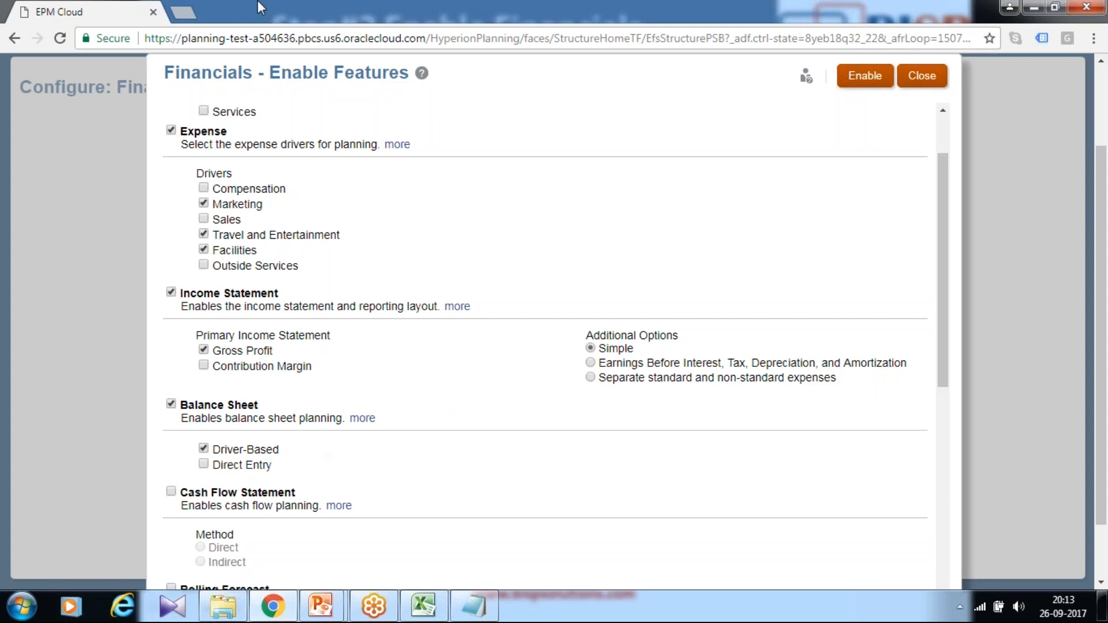
# Select Cash Flow Statement planning with the Indirect method
pyautogui.click(171, 494)
pyautogui.scroll(-2, 277, 487)
pyautogui.click(200, 481)
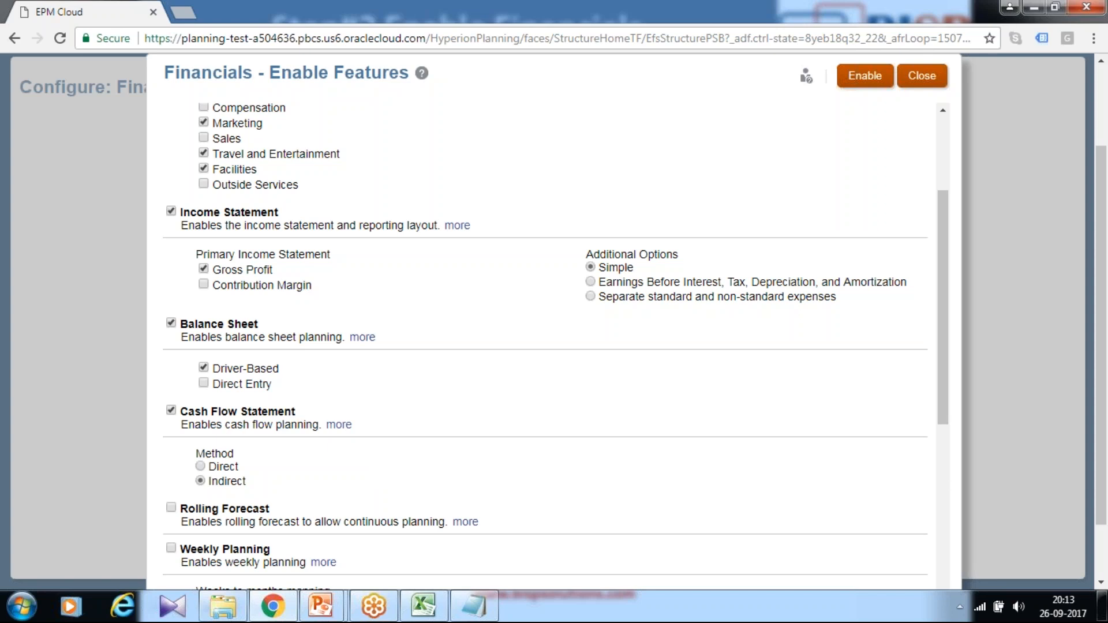
# Enable the Revenue Driver 1 custom dimension and rename its target dimension to Market
pyautogui.scroll(-3, 408, 460)
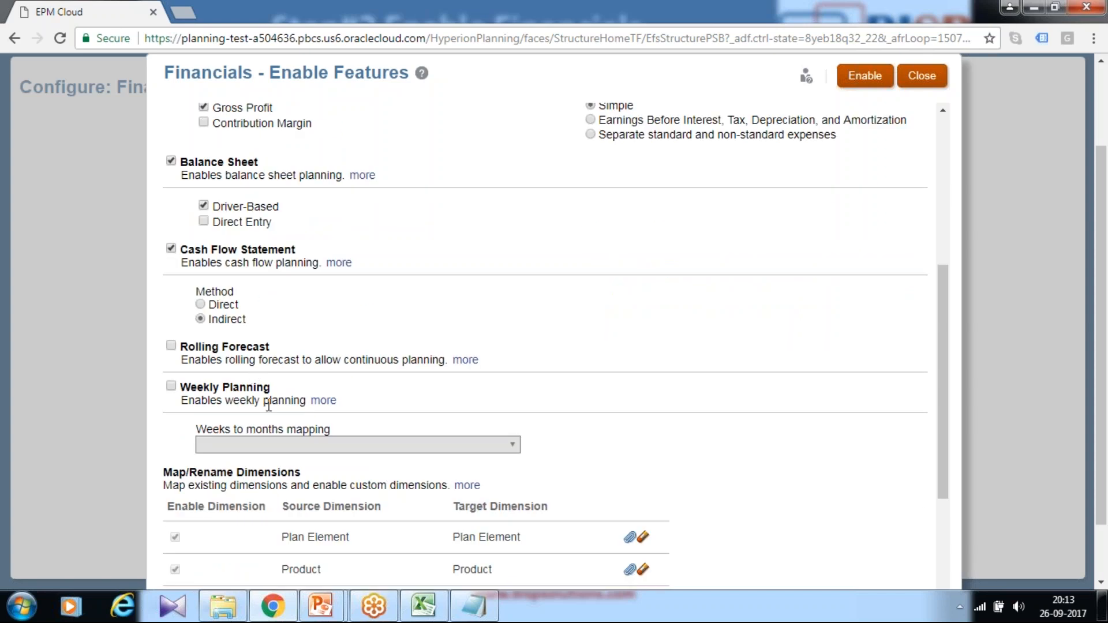
pyautogui.scroll(-3, 502, 401)
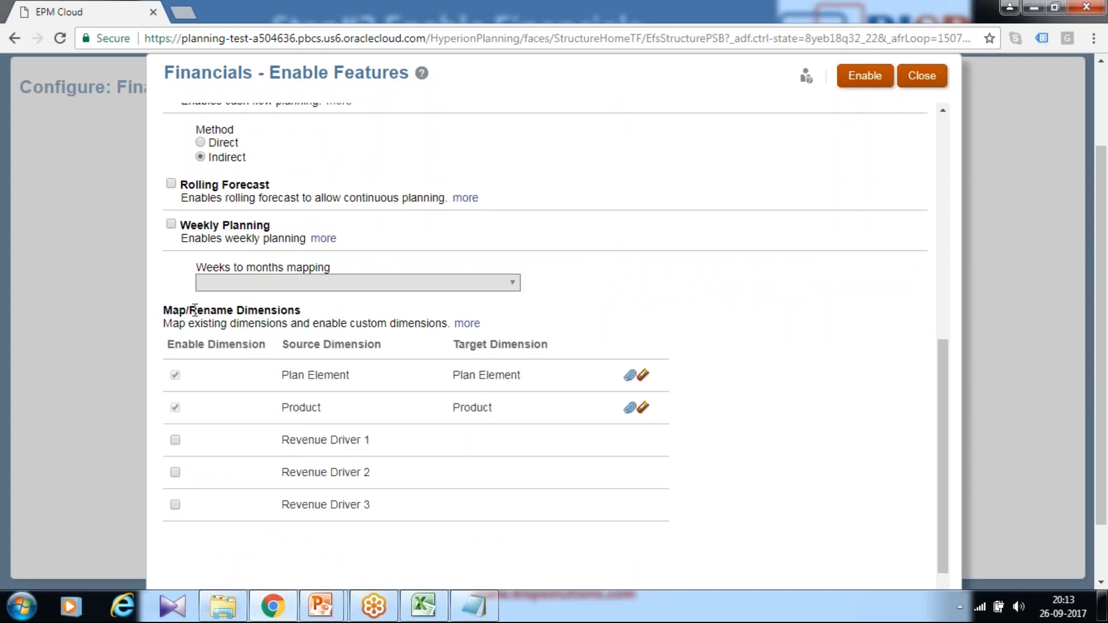
pyautogui.moveTo(189, 313); pyautogui.dragTo(396, 327)
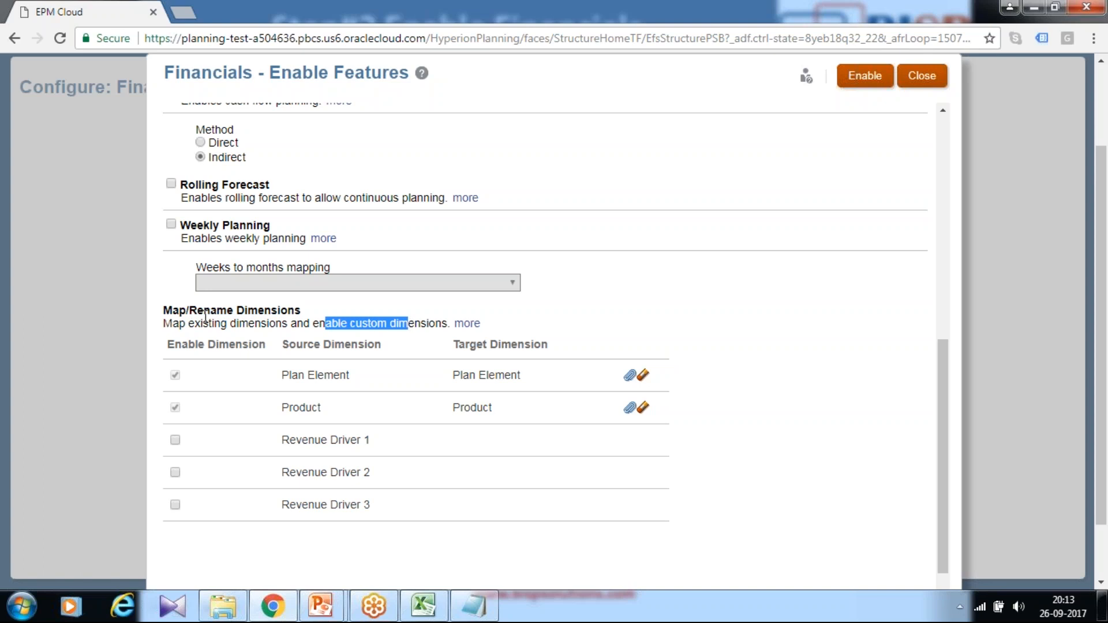
pyautogui.click(175, 440)
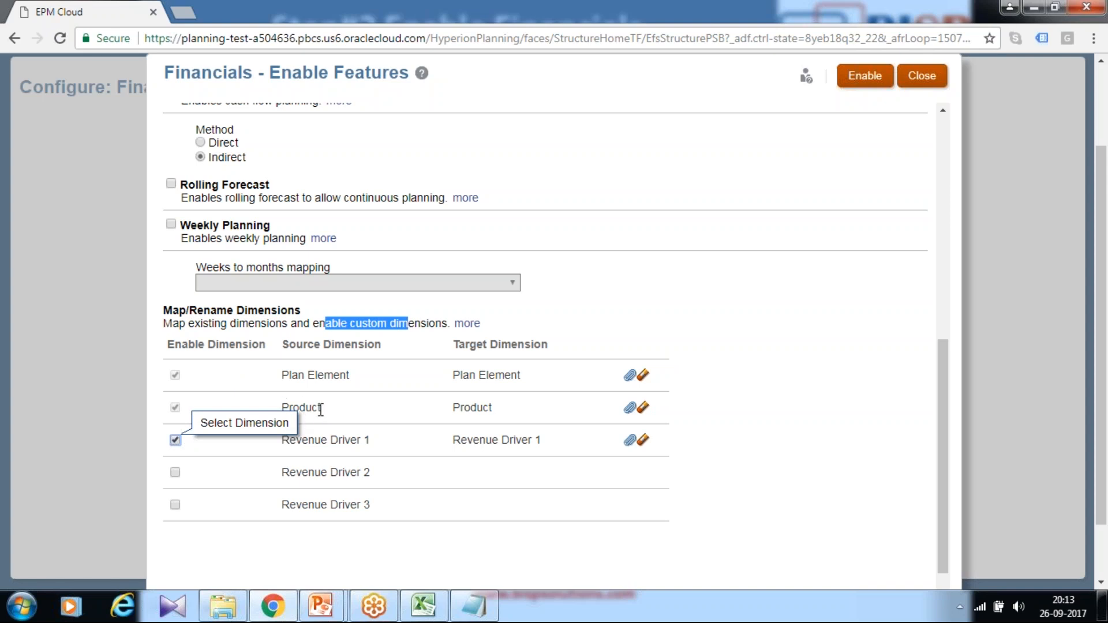
pyautogui.click(641, 439)
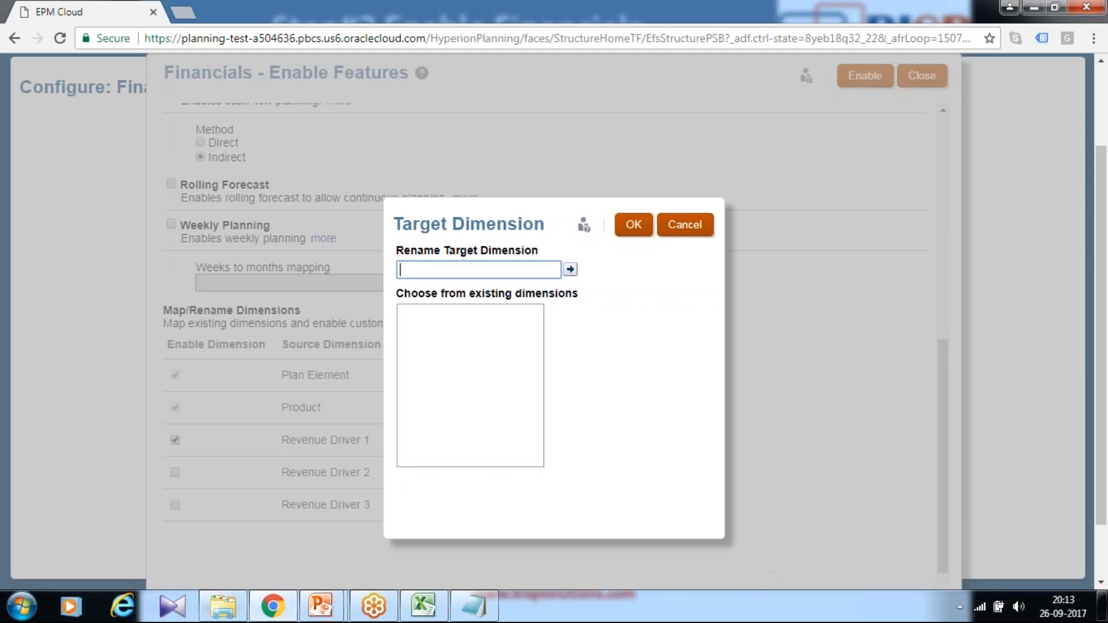
pyautogui.write('Market')
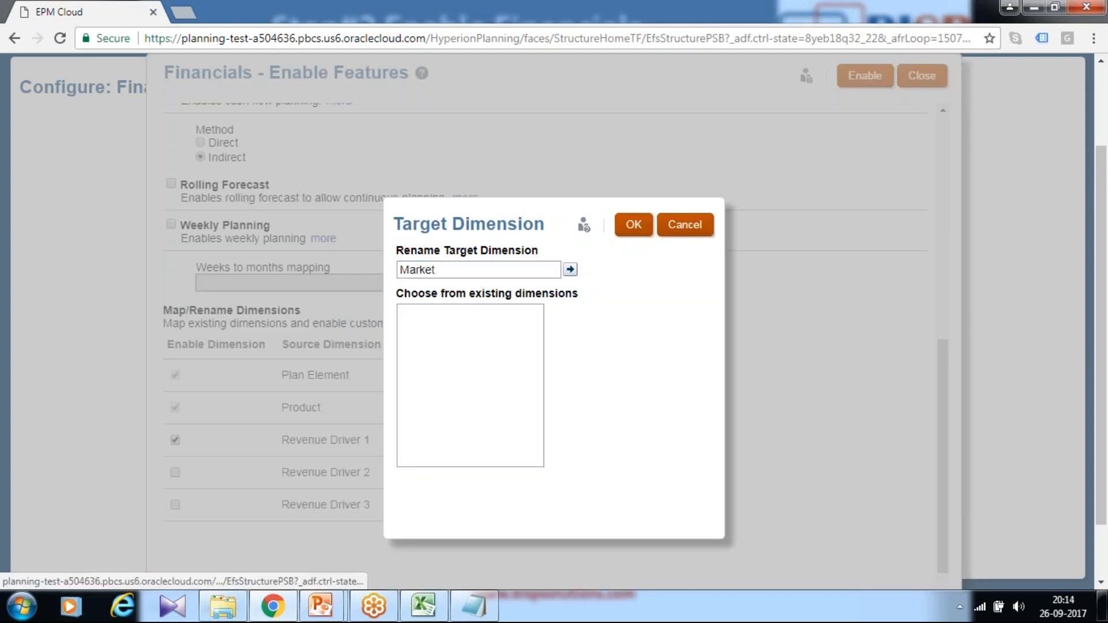
pyautogui.click(571, 269)
pyautogui.scroll(-1, 721, 312)
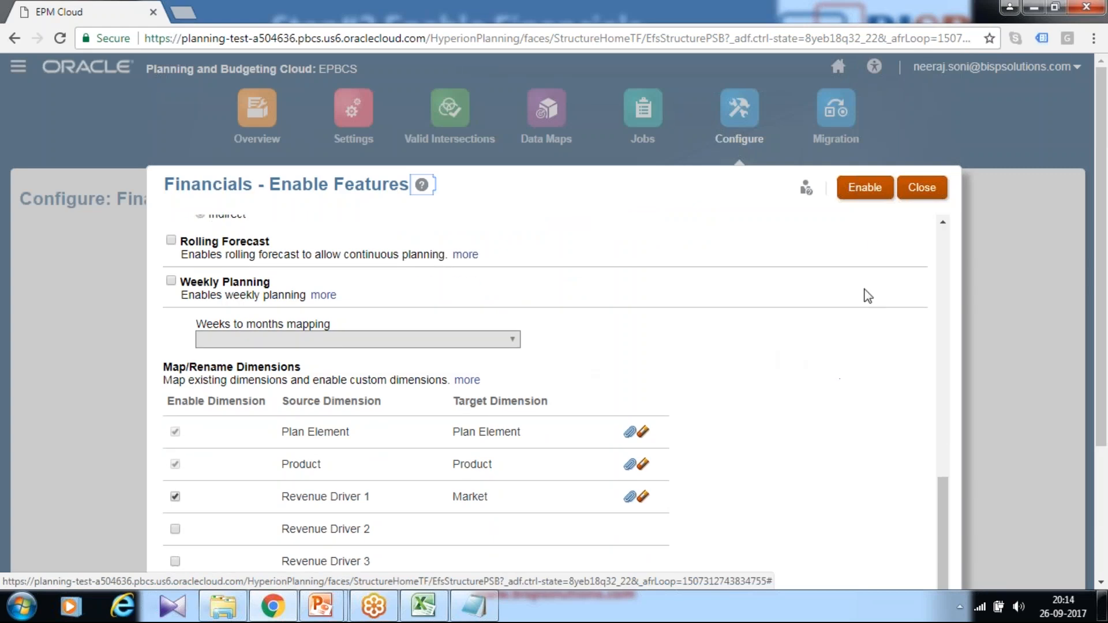
pyautogui.scroll(-5, 720, 372)
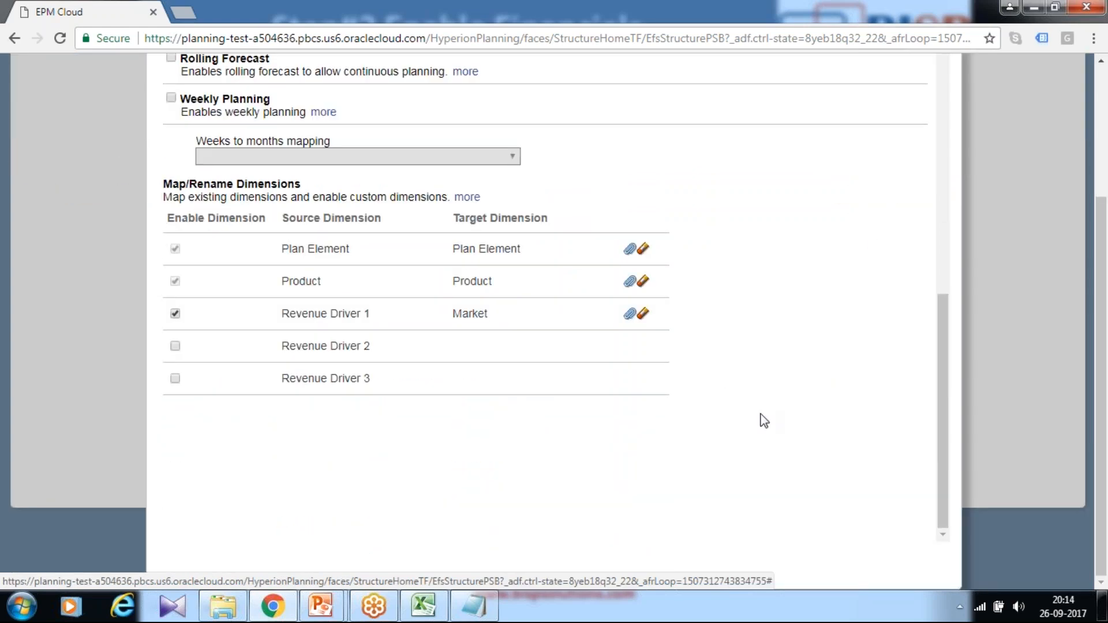
# Switch to the PowerPoint slide show and review the Enable Financials slides through the Map/Rename Dimensions settings
pyautogui.moveTo(320, 606)
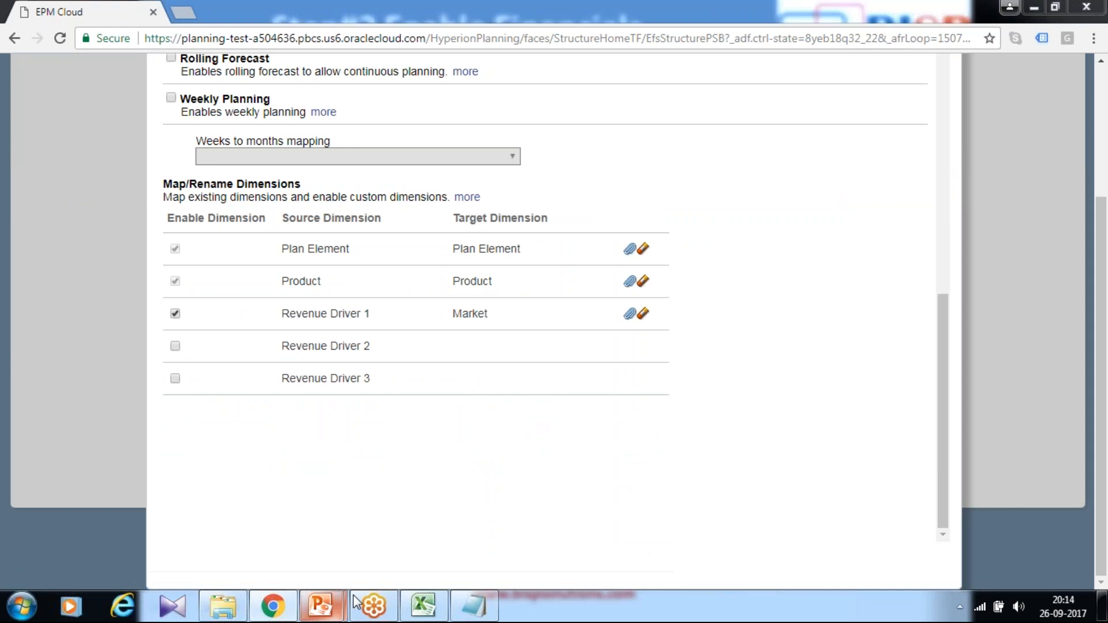
pyautogui.click(442, 539)
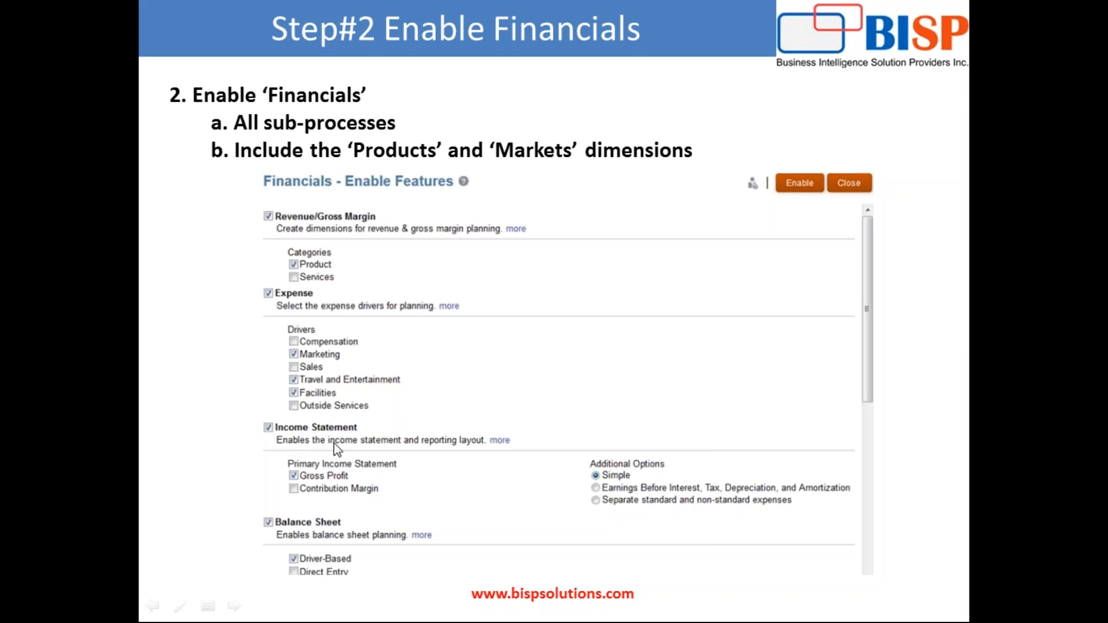
pyautogui.click(355, 478)
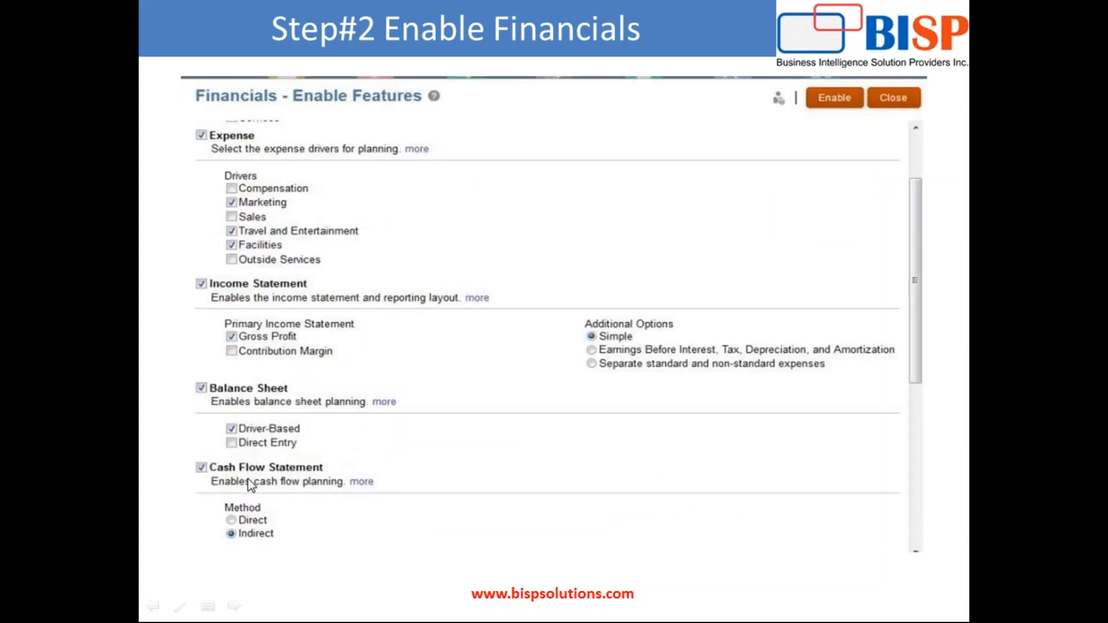
pyautogui.click(303, 537)
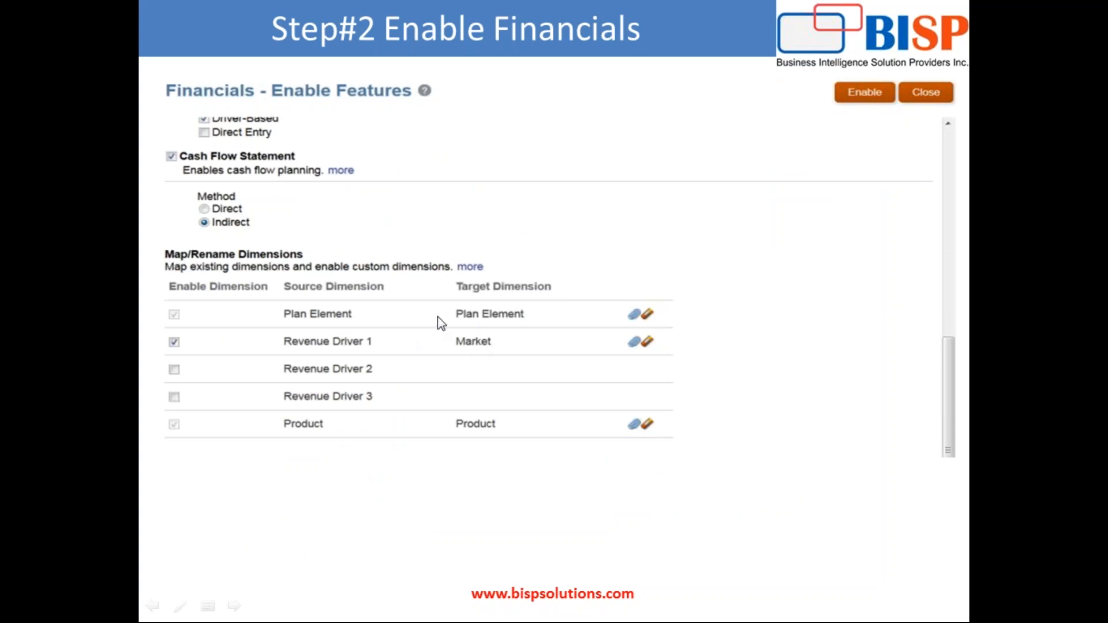
# Return to EPM Cloud in the browser and check all selected Financials features and dimension mappings against the slides
pyautogui.hotkey('alt', 'Tab')
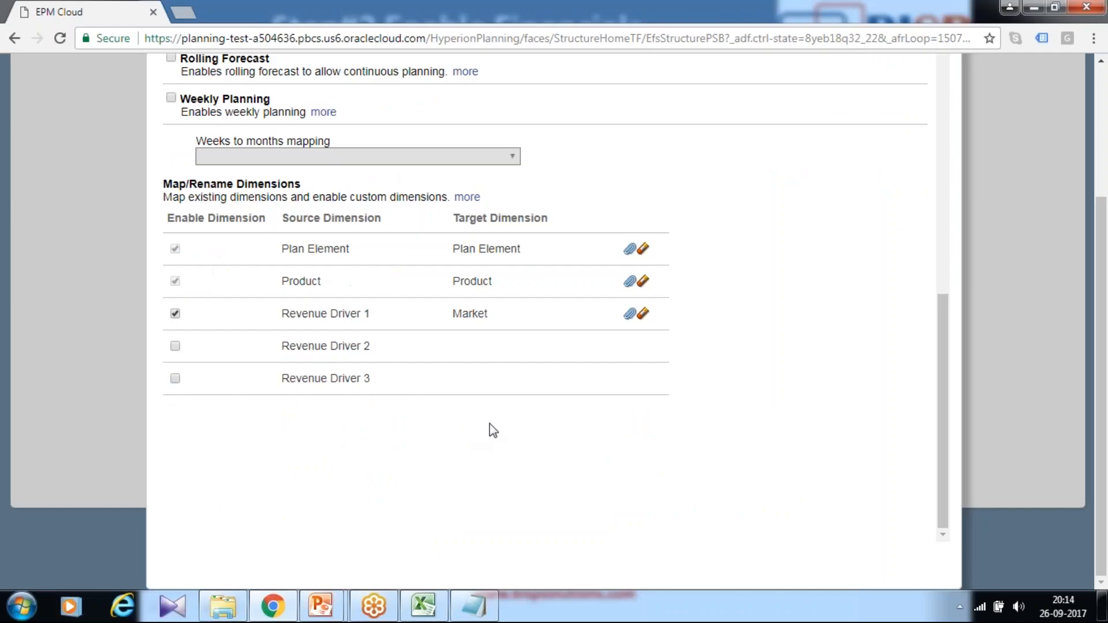
pyautogui.scroll(4, 514, 314)
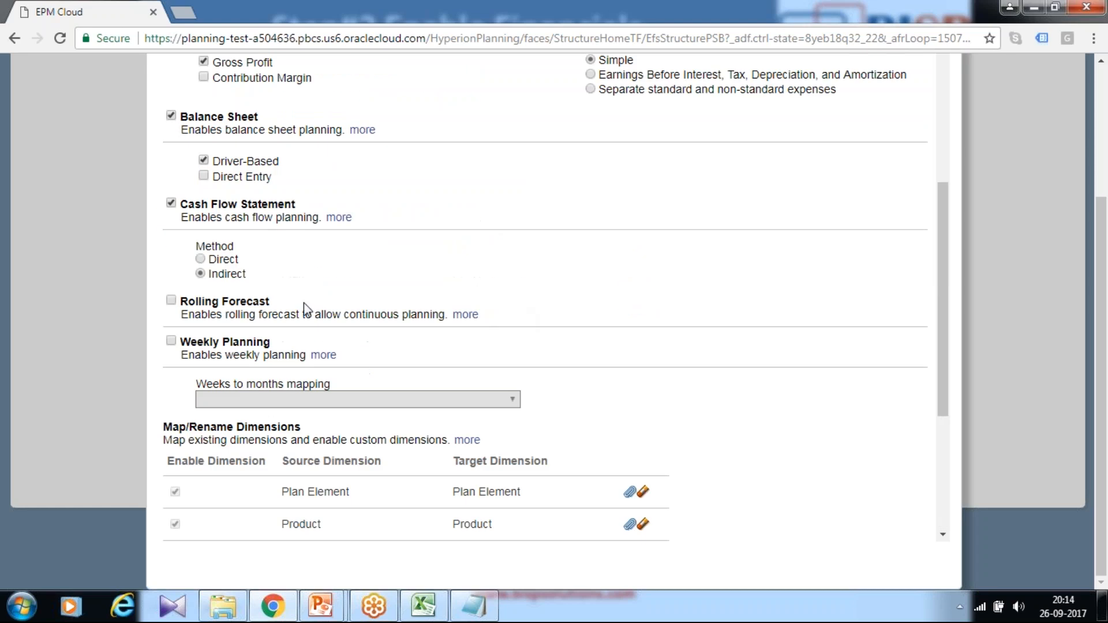
pyautogui.scroll(1, 322, 292)
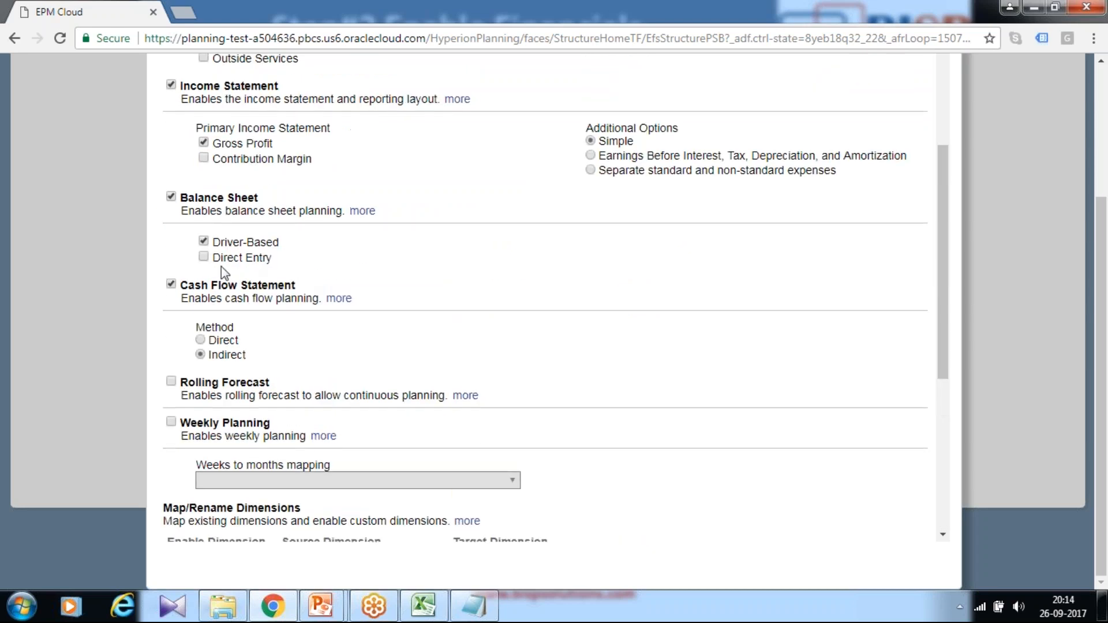
pyautogui.scroll(1, 267, 275)
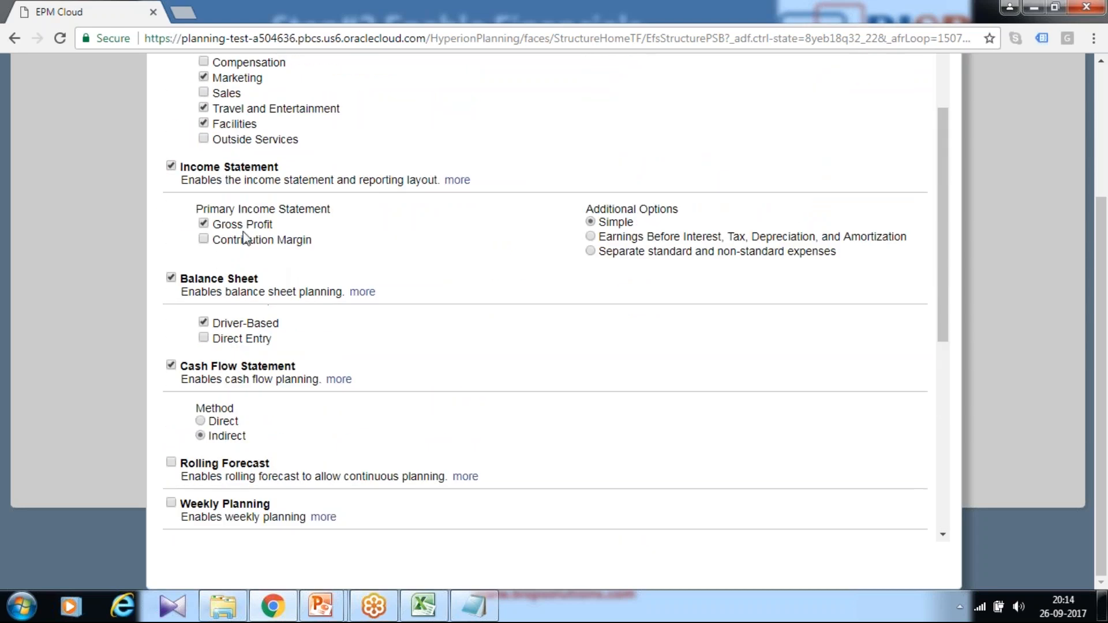
pyautogui.scroll(2, 254, 231)
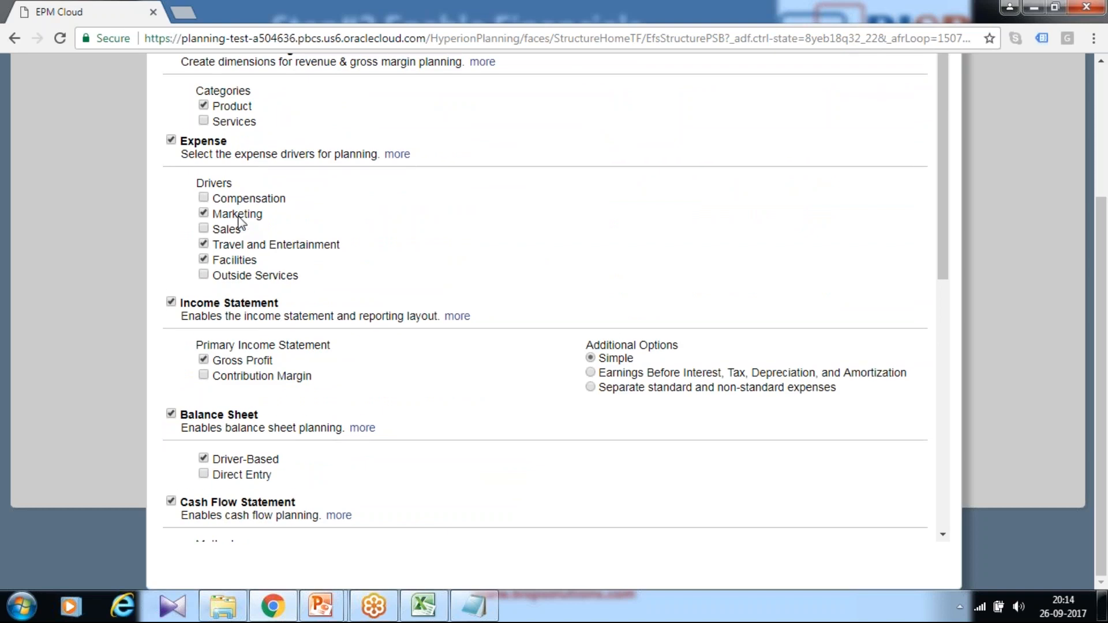
pyautogui.scroll(1, 248, 266)
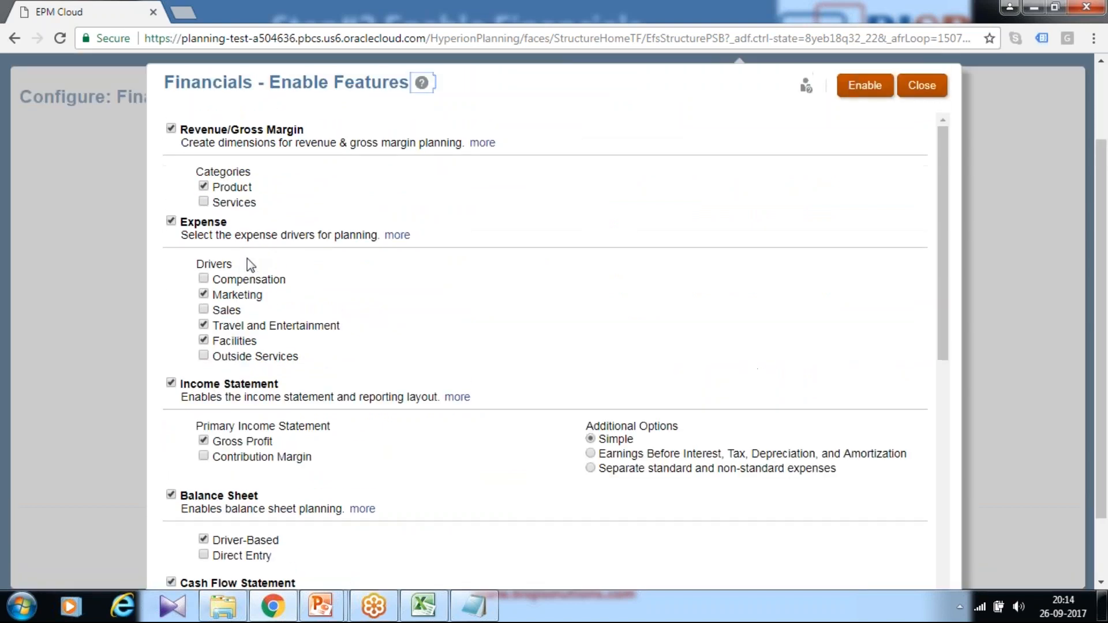
pyautogui.scroll(-5, 508, 352)
pyautogui.scroll(-2, 534, 378)
pyautogui.scroll(4, 554, 369)
pyautogui.scroll(-5, 571, 358)
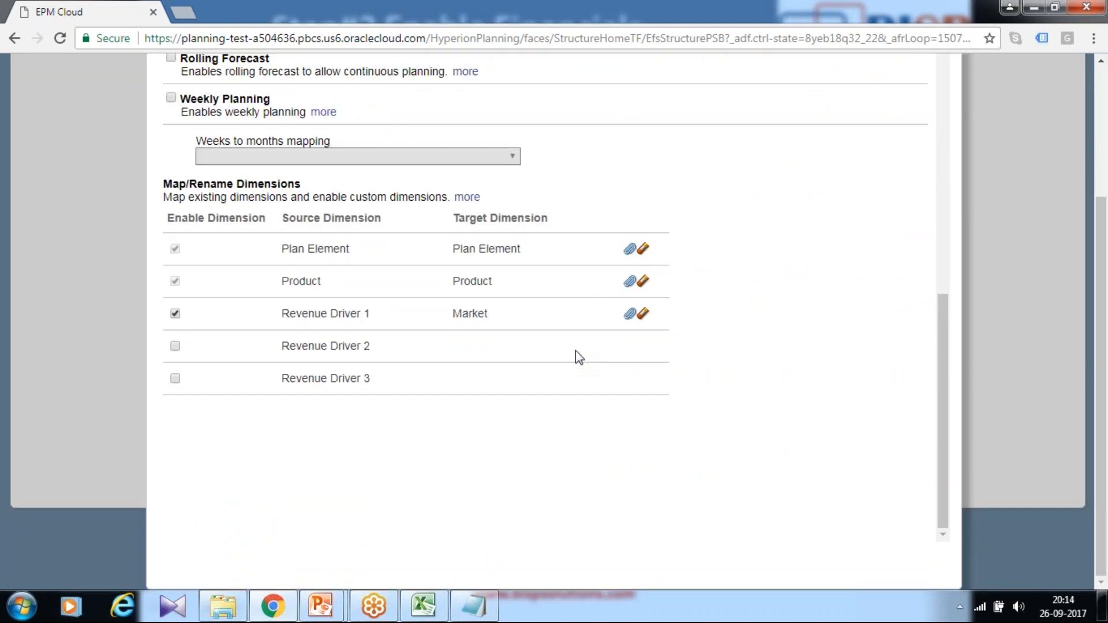
# Enable the selected Financials features and confirm the operation
pyautogui.scroll(5, 635, 346)
pyautogui.scroll(4, 692, 312)
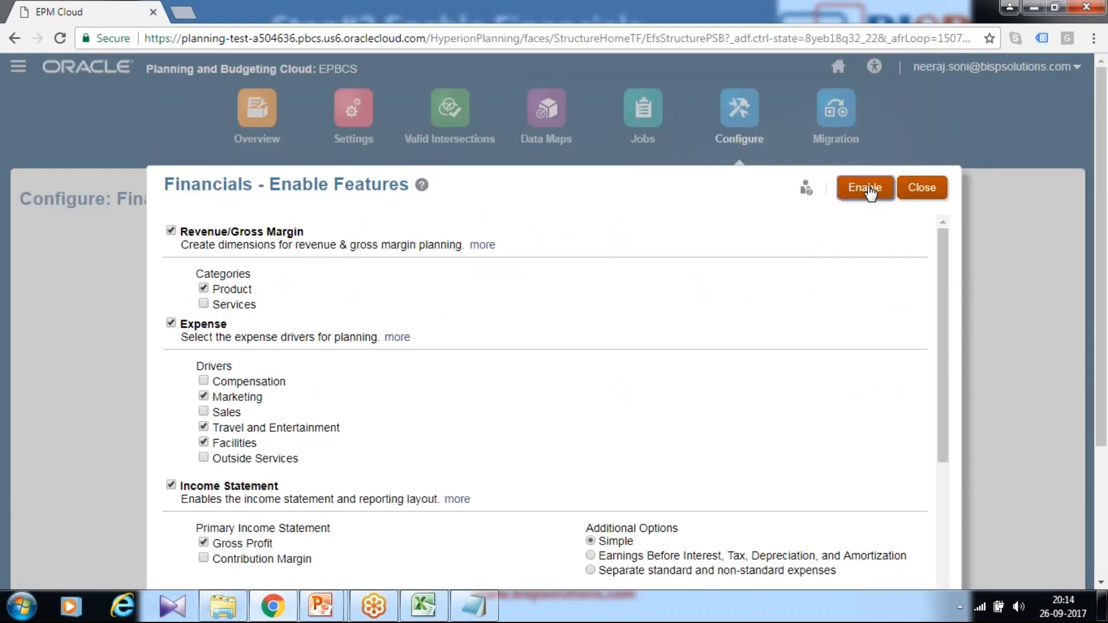
pyautogui.click(865, 188)
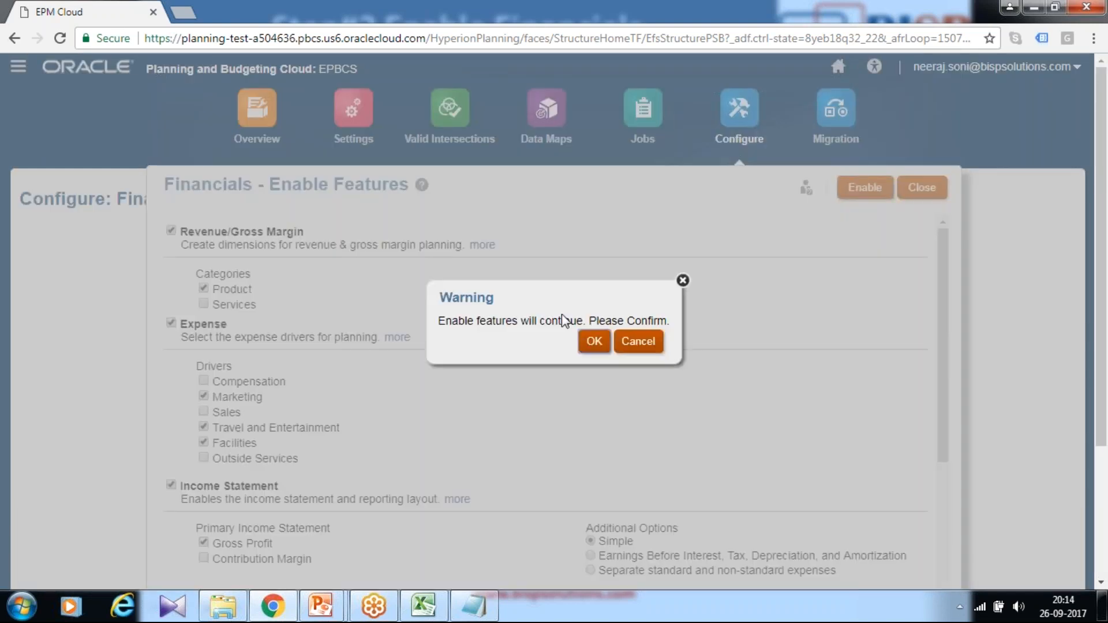
pyautogui.click(594, 342)
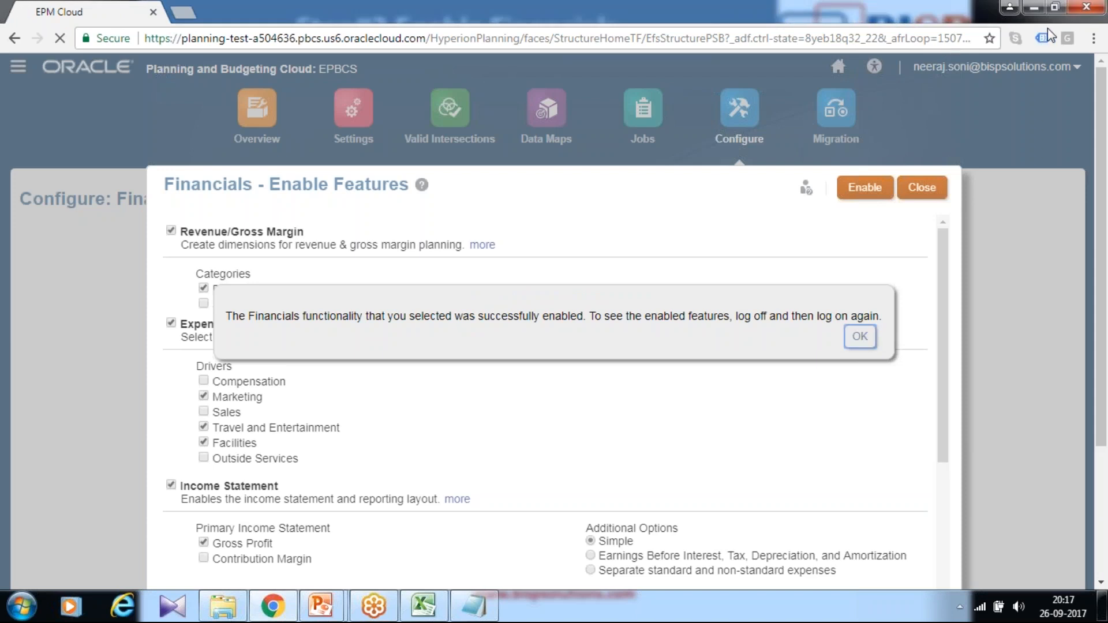
pyautogui.press('Return')
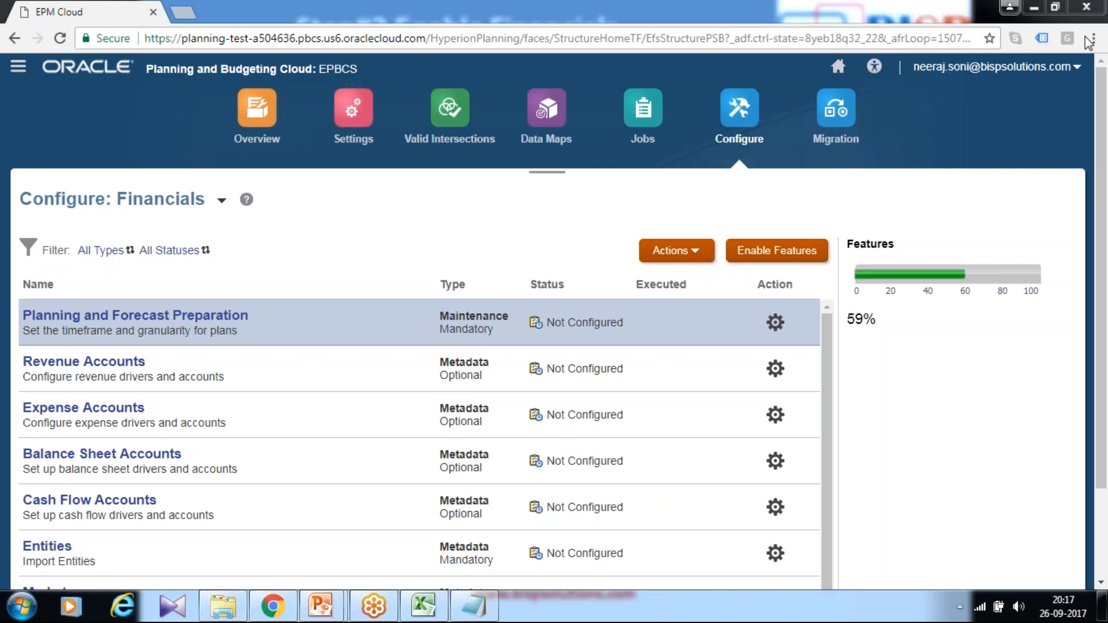
# Sign out of the planning application and Oracle Cloud, confirming the end of the session, and sign back in
pyautogui.click(1016, 67)
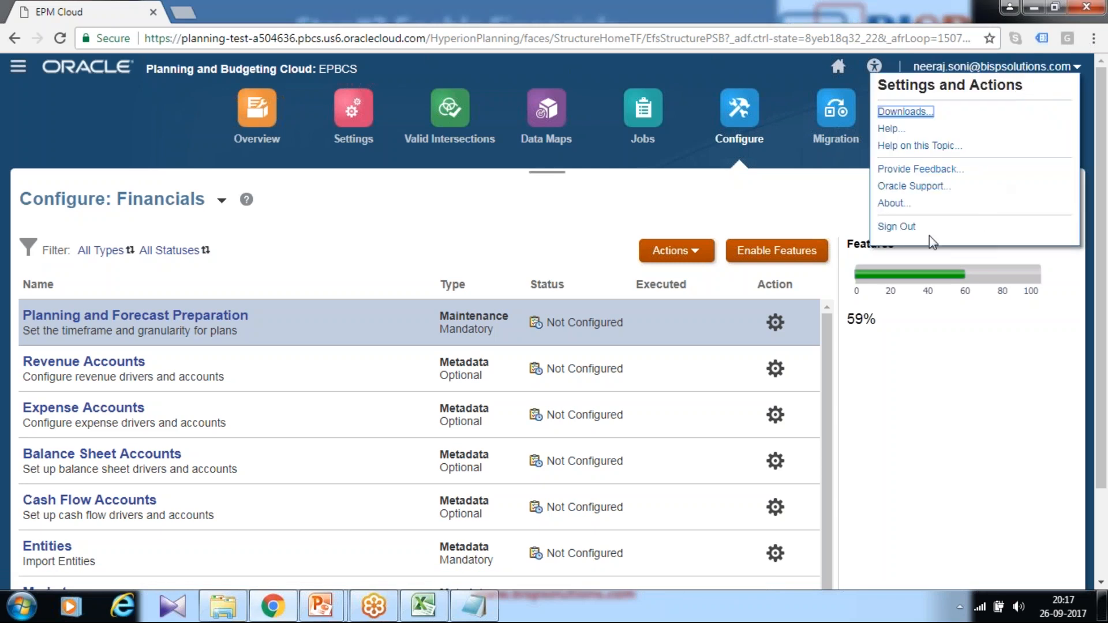
pyautogui.click(896, 227)
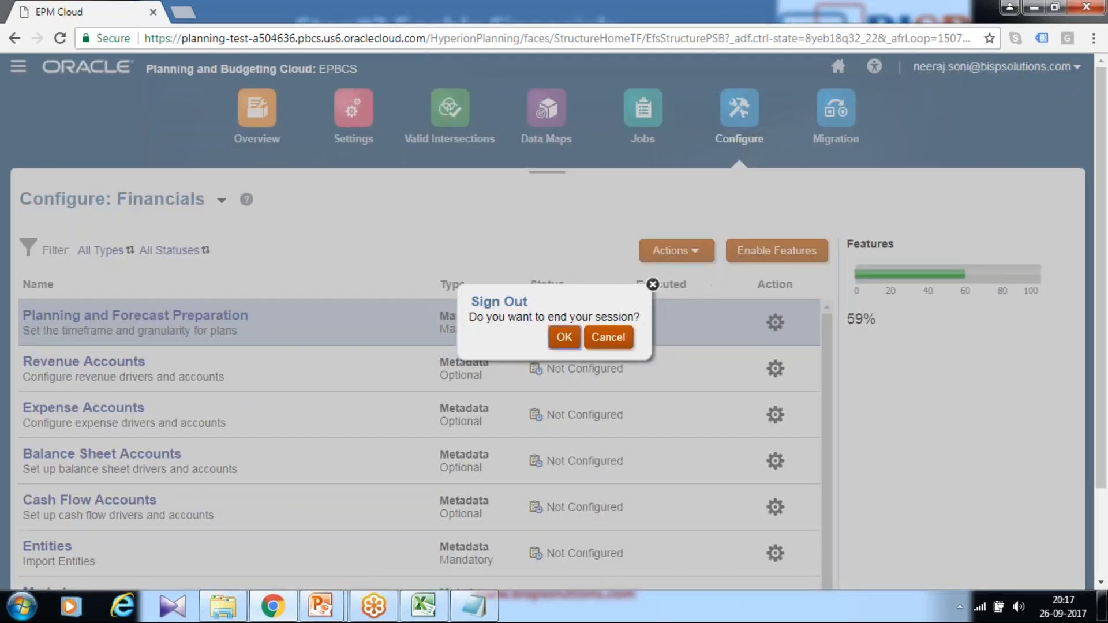
pyautogui.click(565, 337)
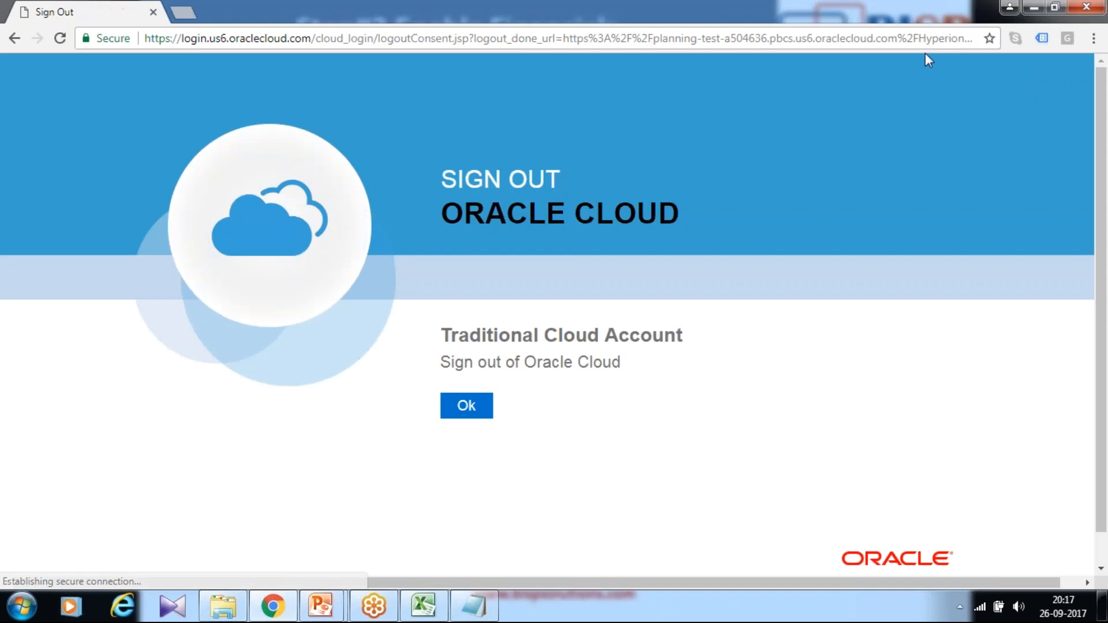
pyautogui.click(468, 406)
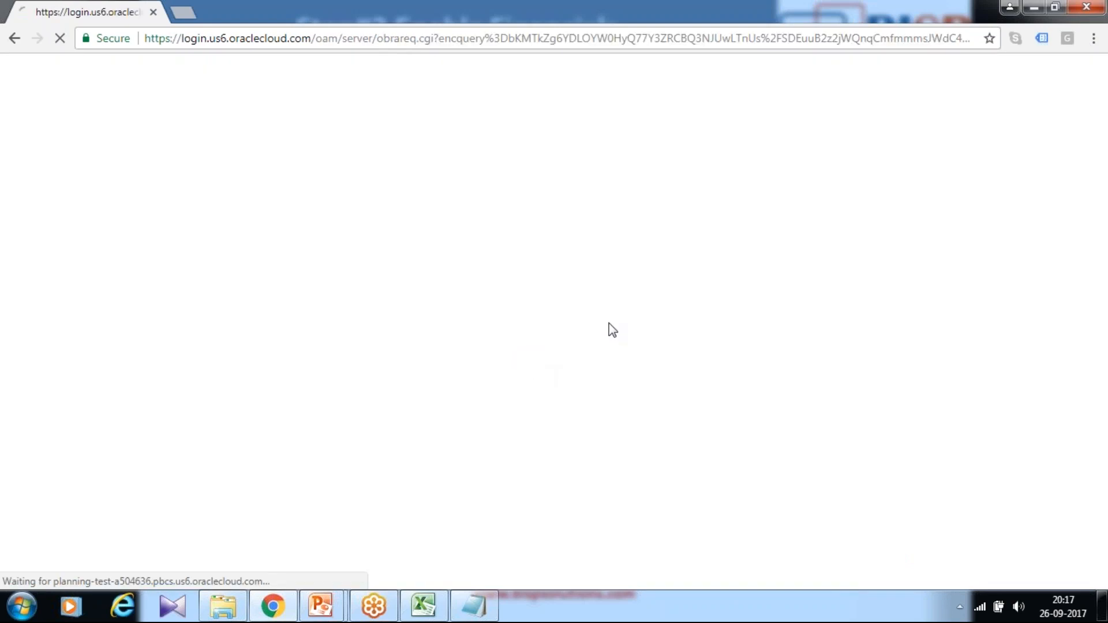
pyautogui.click(465, 497)
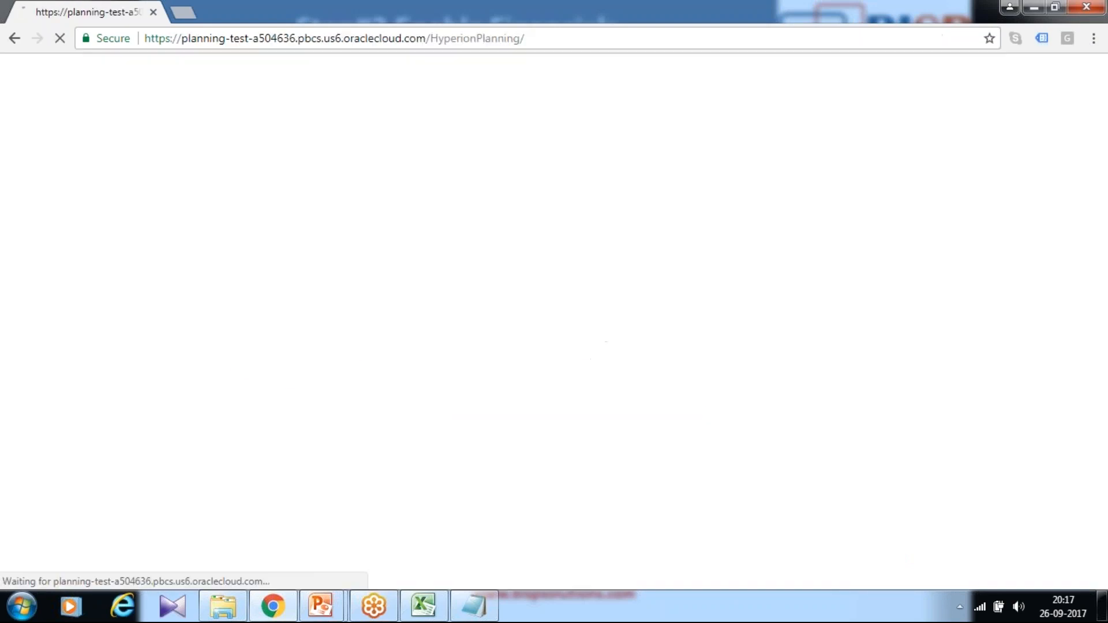
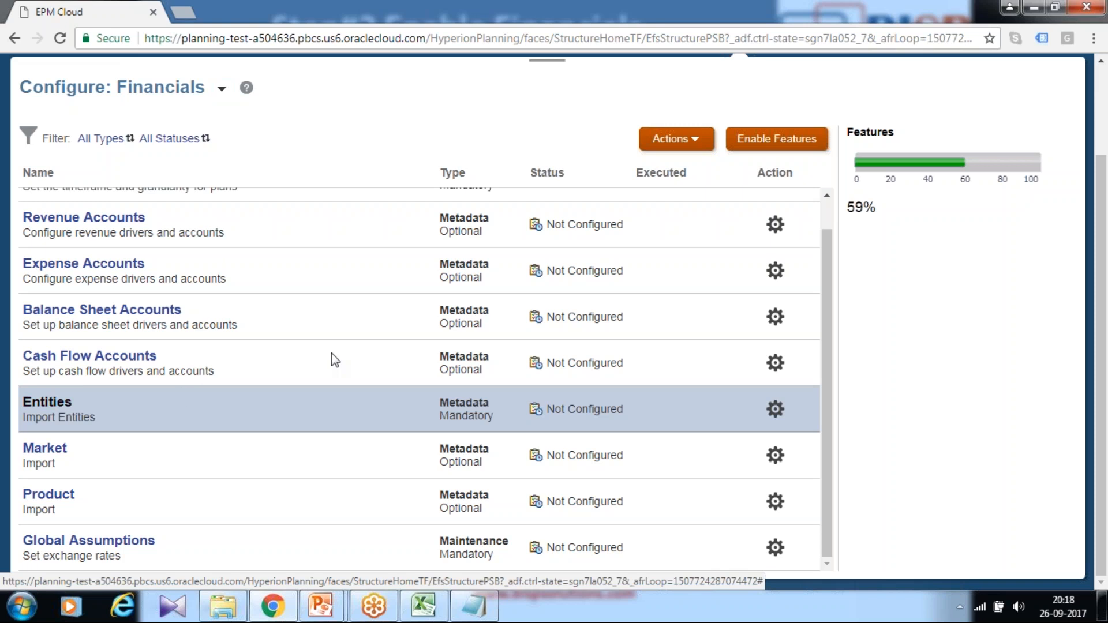
# Start the Entities metadata import, inspect the contents of the Entity text file, and choose it as the comma-delimited import file
pyautogui.click(34, 400)
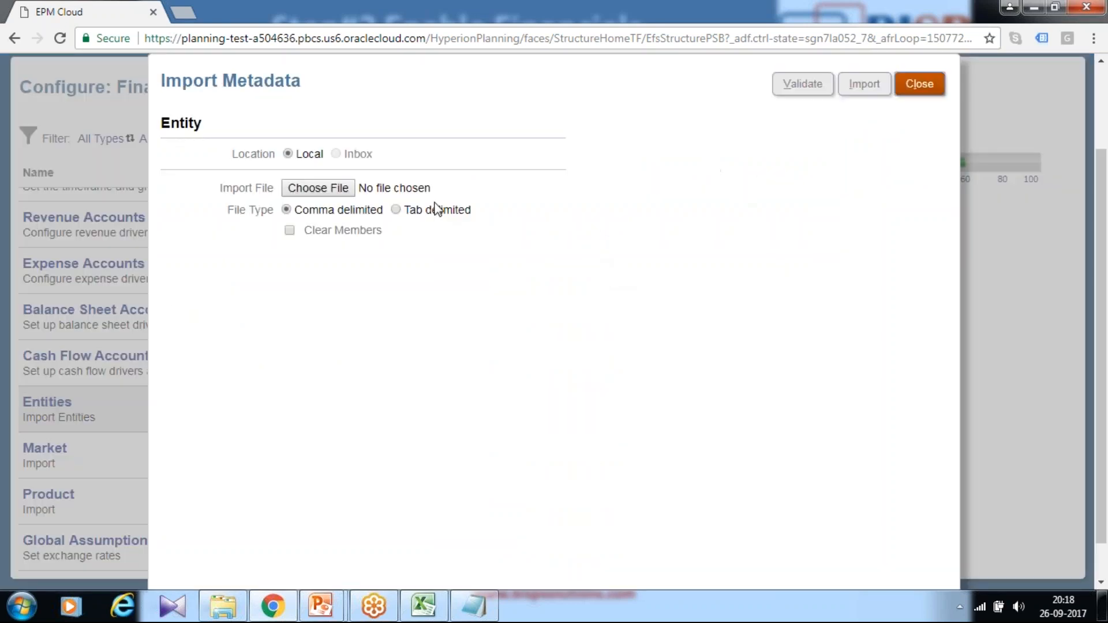
pyautogui.click(331, 188)
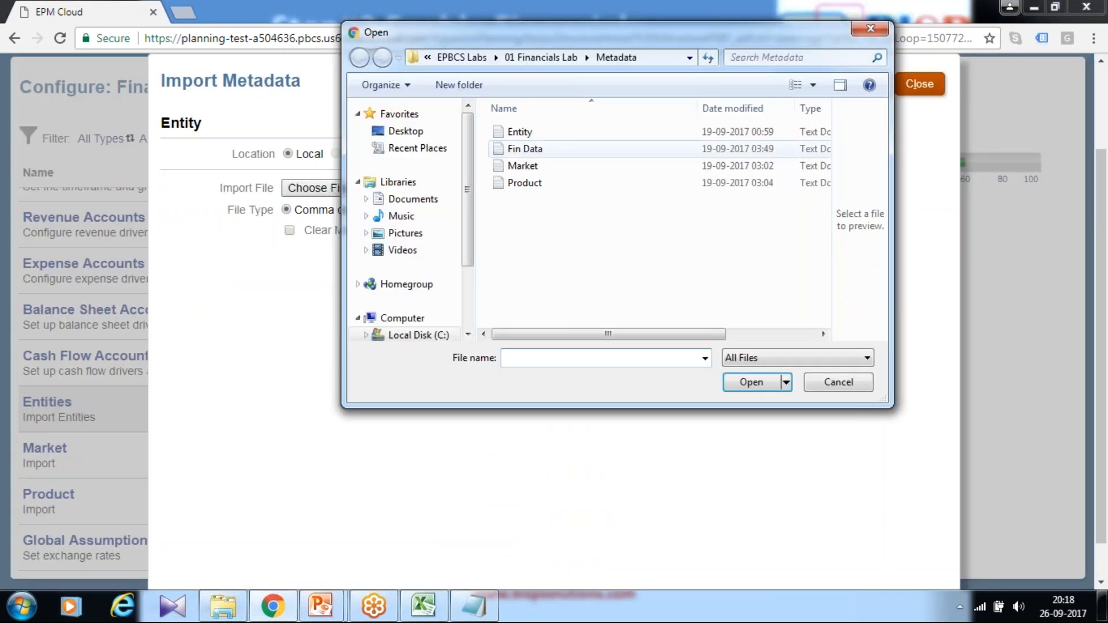
pyautogui.click(521, 134)
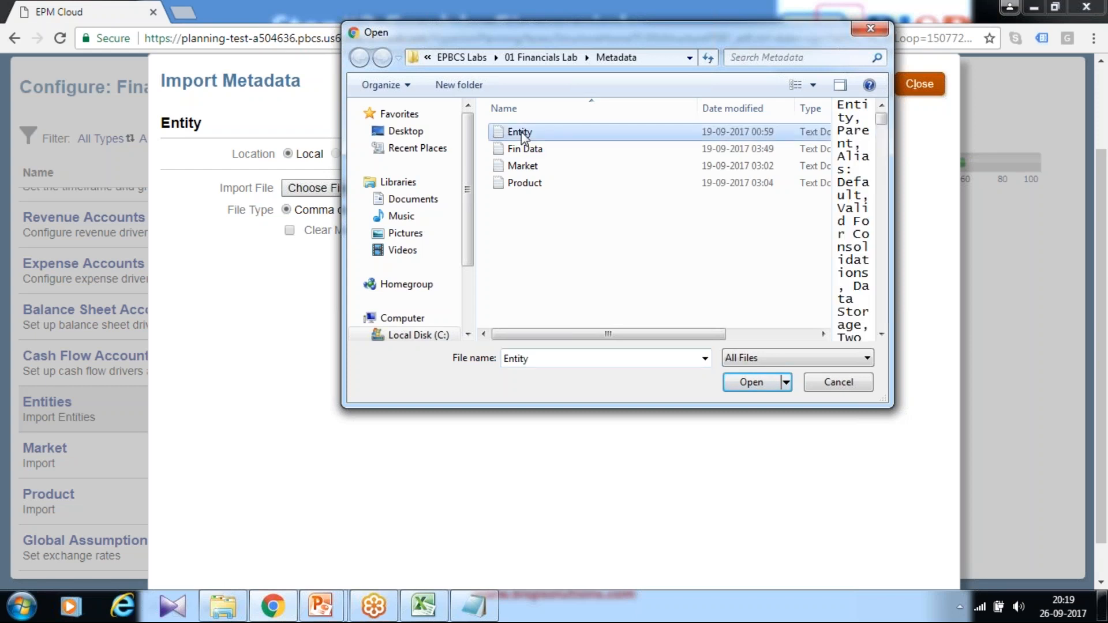
pyautogui.rightClick(521, 134)
pyautogui.click(556, 165)
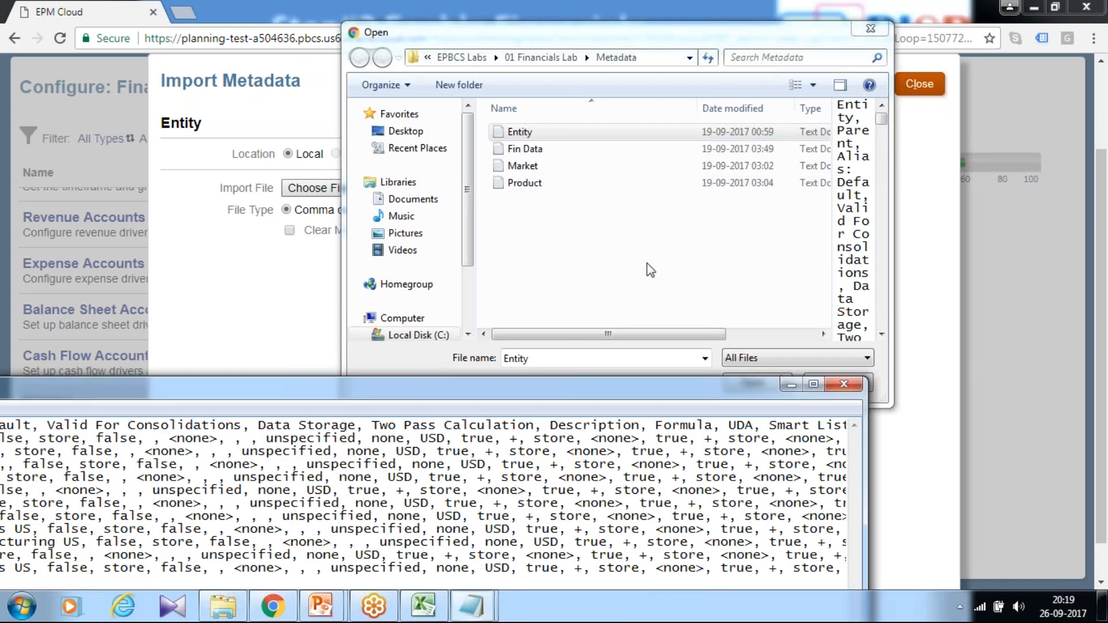
pyautogui.click(844, 384)
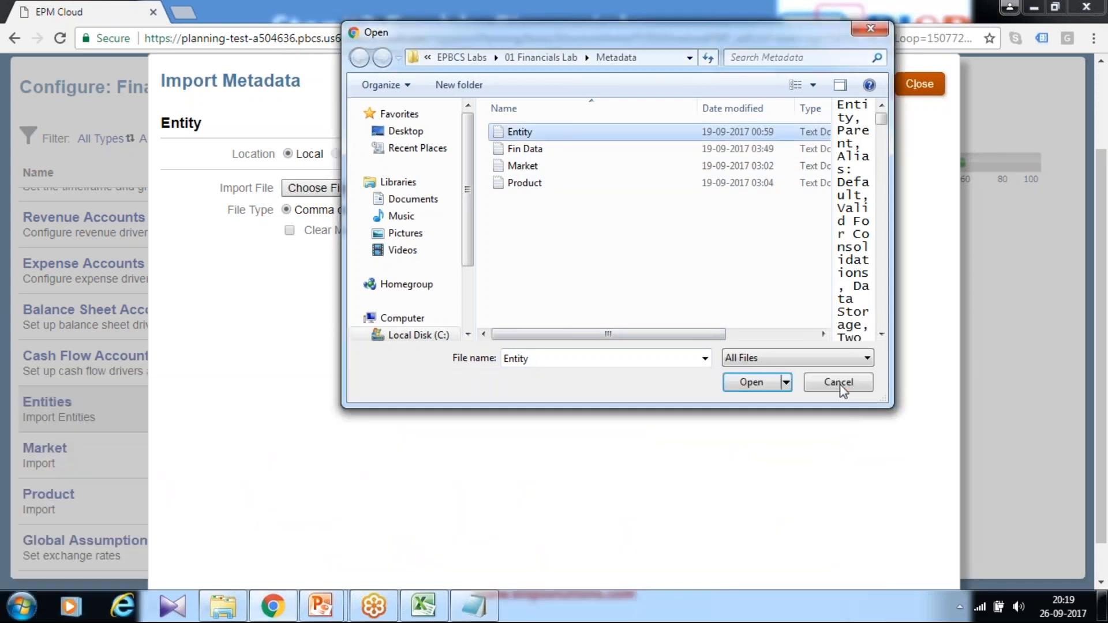
pyautogui.click(750, 383)
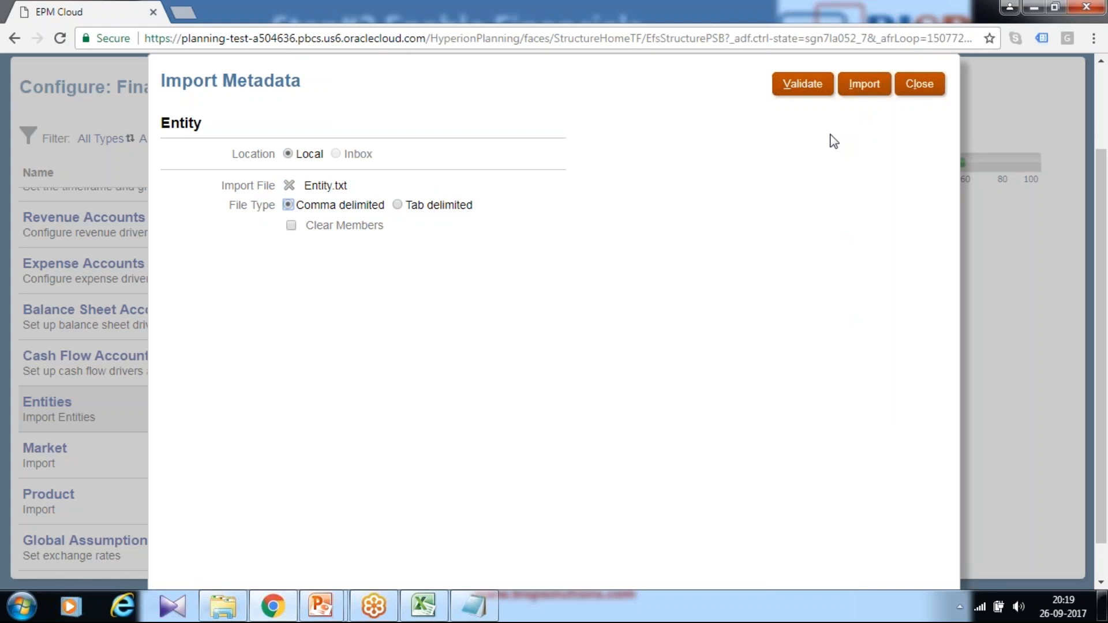
# Validate and import the Entity metadata without the database refresh option, and return to the Financials configuration list
pyautogui.click(802, 85)
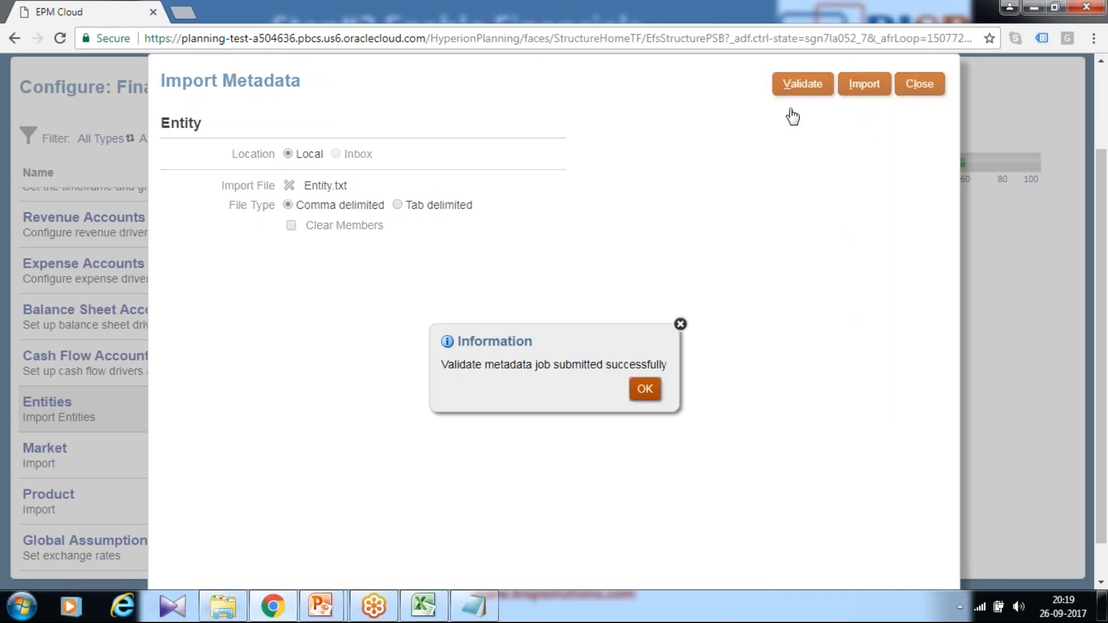
pyautogui.click(649, 381)
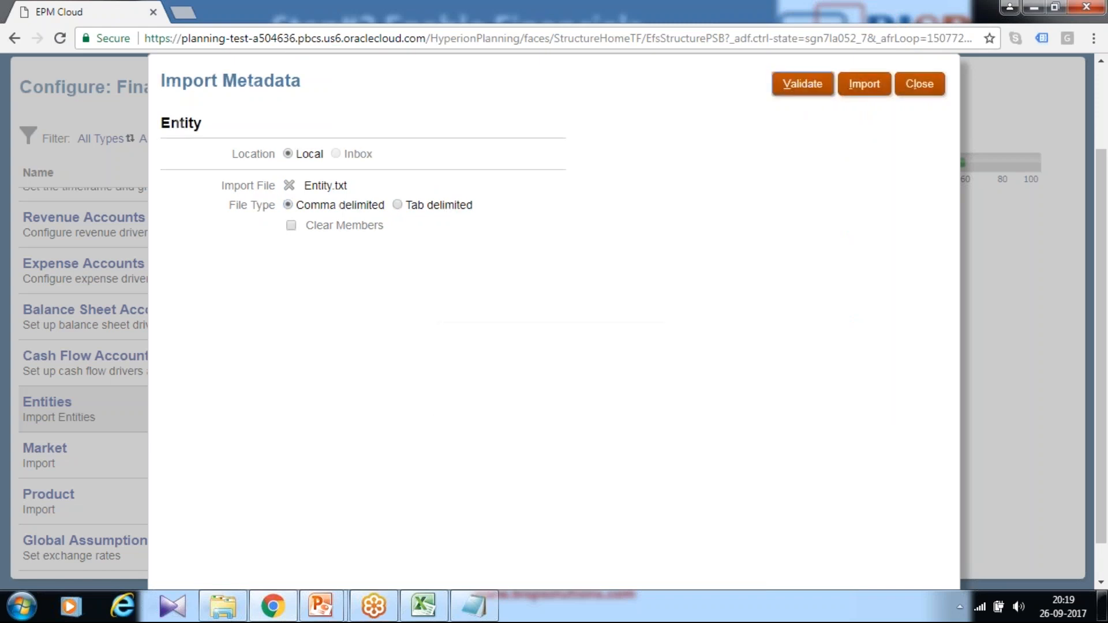
pyautogui.click(872, 86)
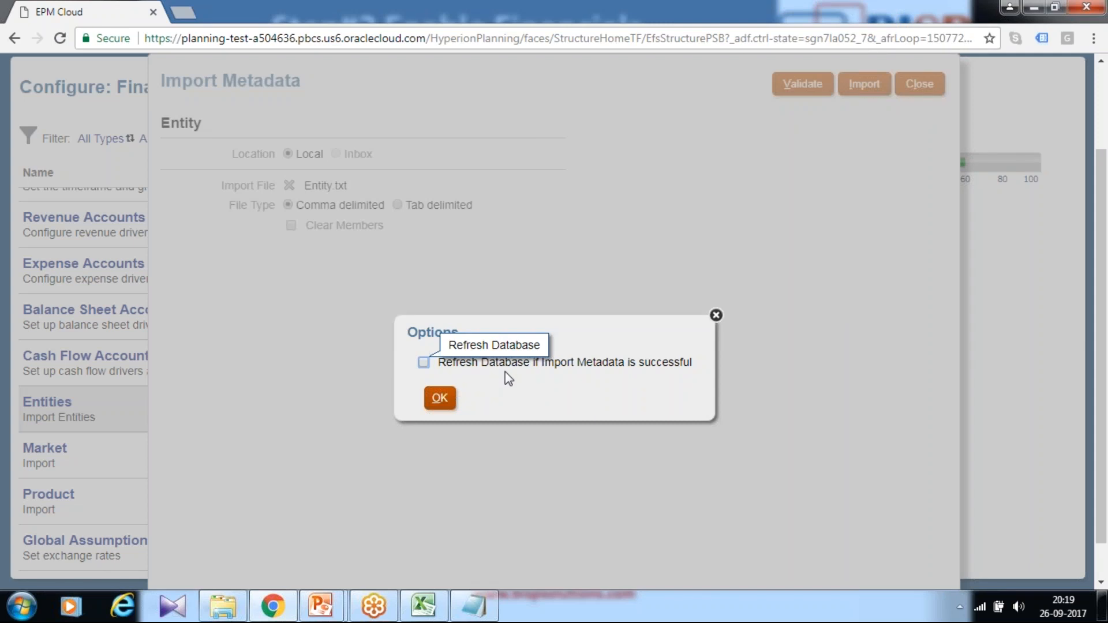
pyautogui.click(443, 406)
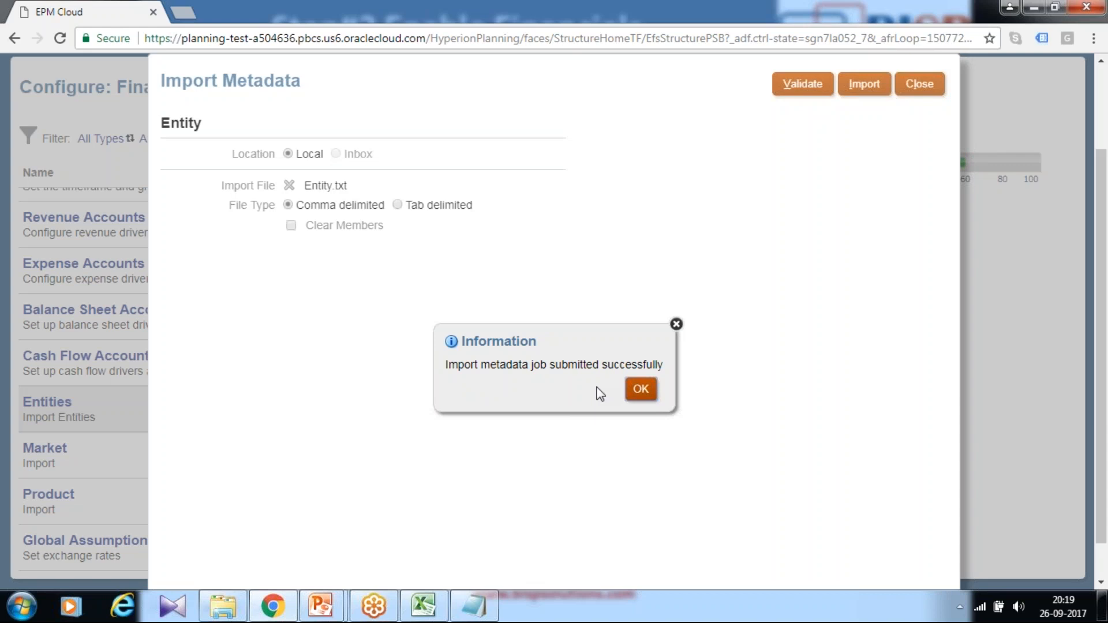
pyautogui.click(641, 389)
pyautogui.click(919, 85)
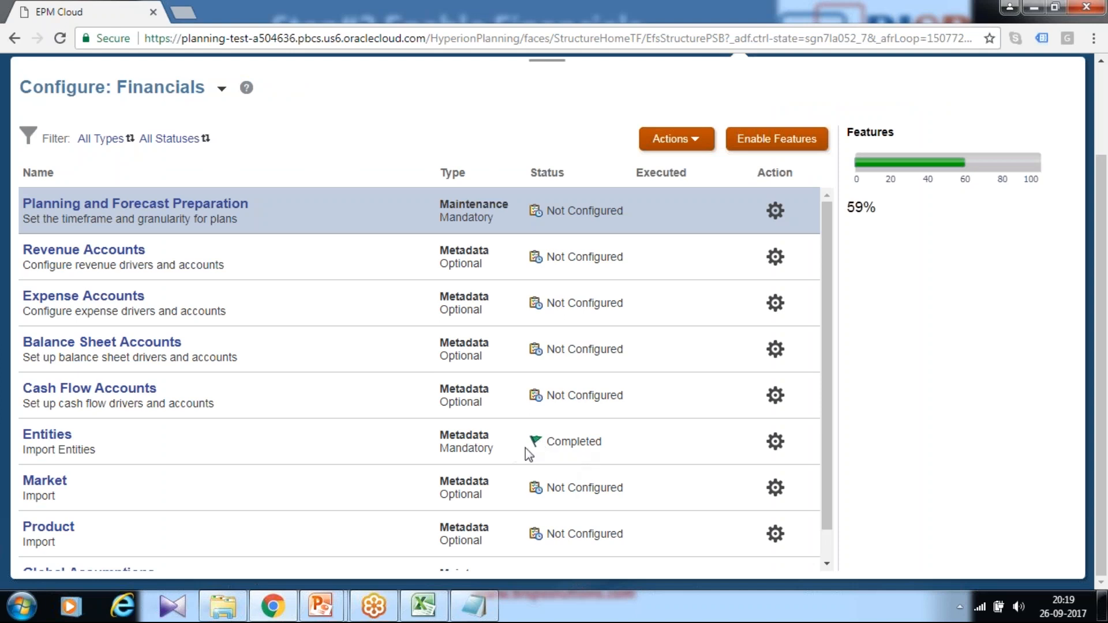
# Start the Market metadata import and choose Market.txt from the Metadata folder as the comma-delimited import file
pyautogui.scroll(2, 700, 401)
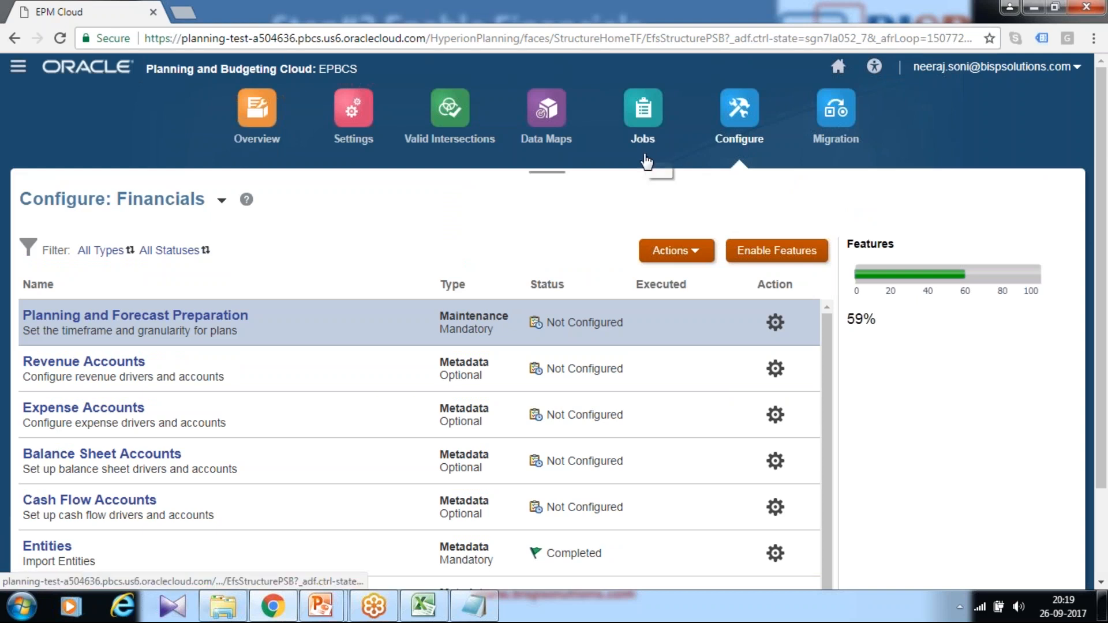
pyautogui.scroll(-2, 666, 217)
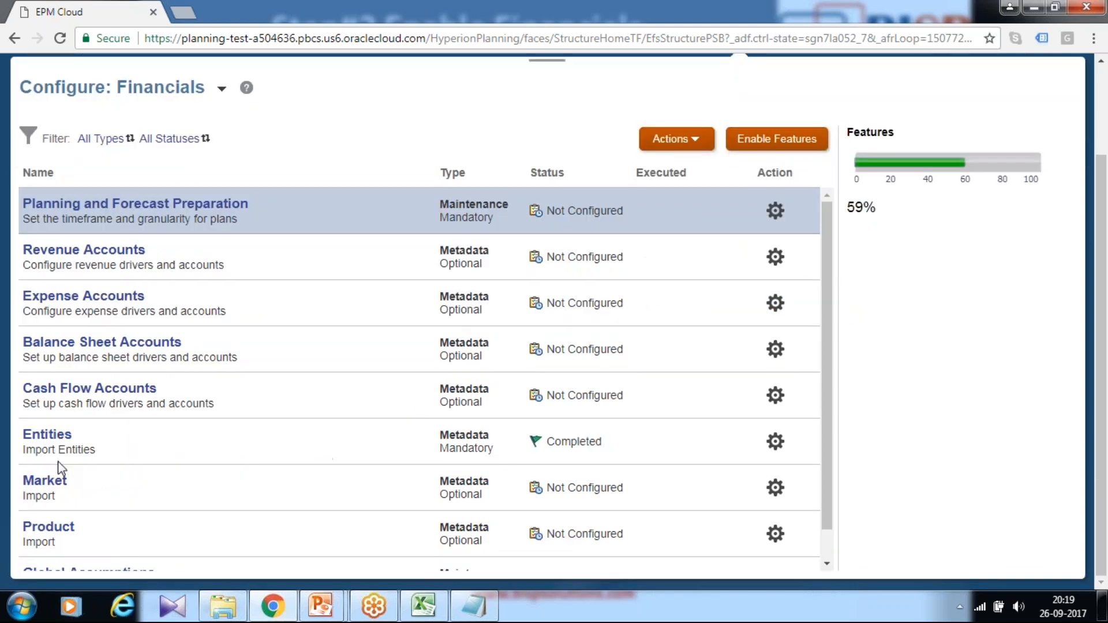
pyautogui.click(44, 482)
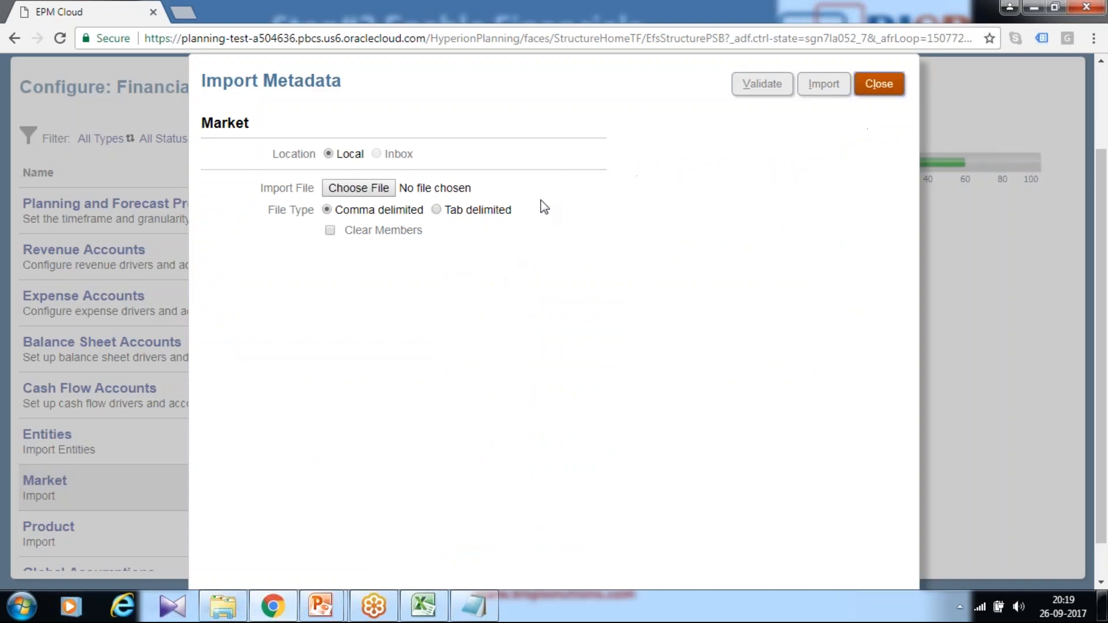
pyautogui.click(365, 188)
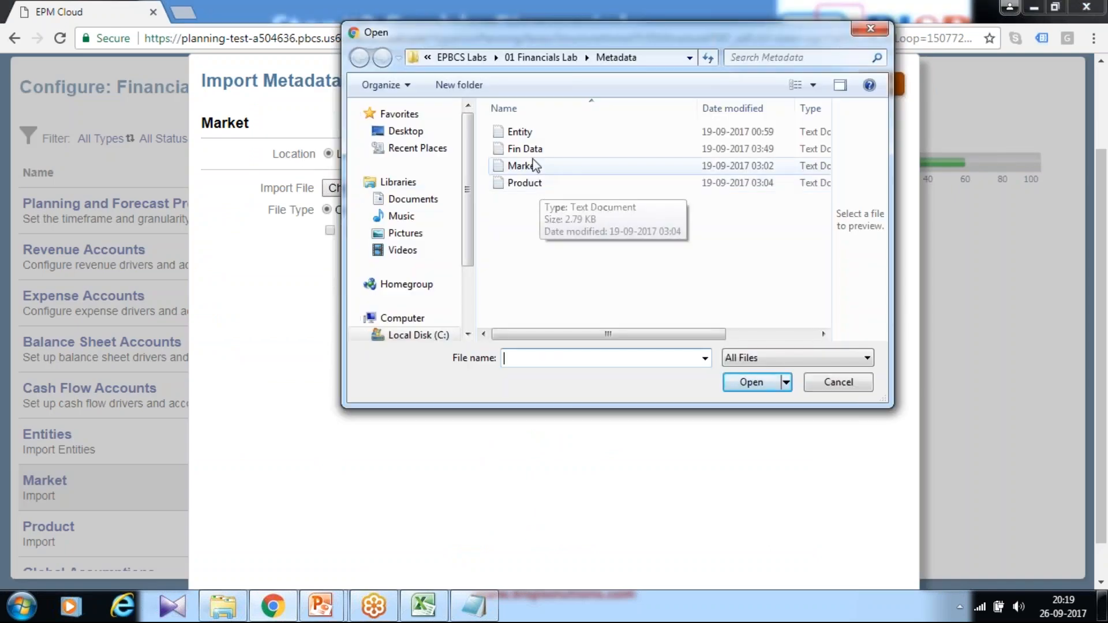
pyautogui.click(527, 166)
pyautogui.click(752, 385)
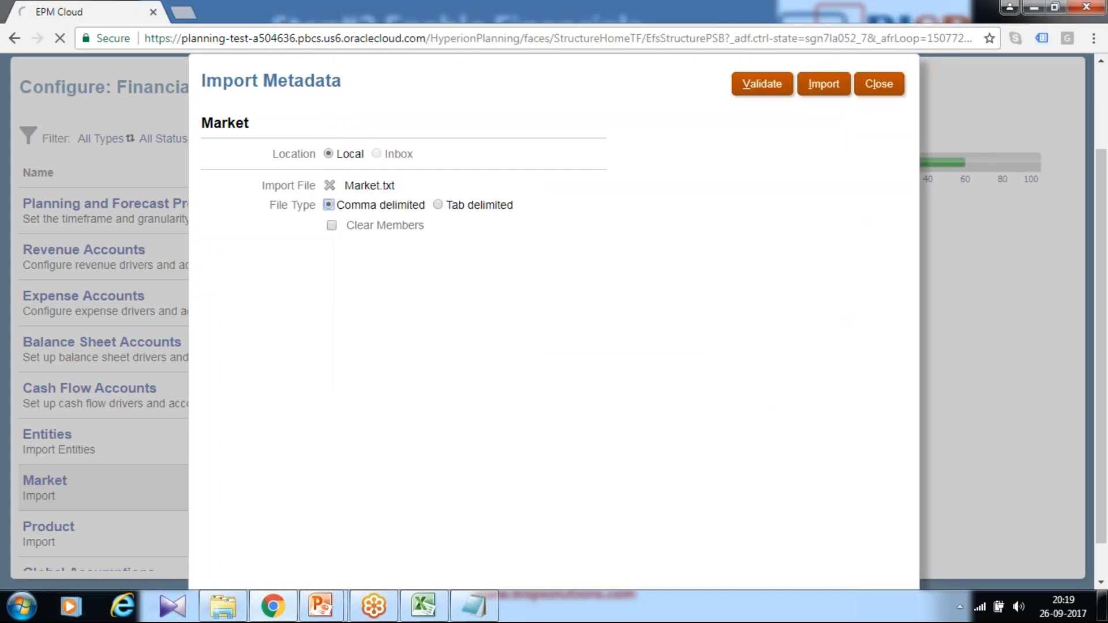
# Validate and import the Market metadata without the database refresh option, and close the import
pyautogui.click(762, 85)
pyautogui.click(816, 93)
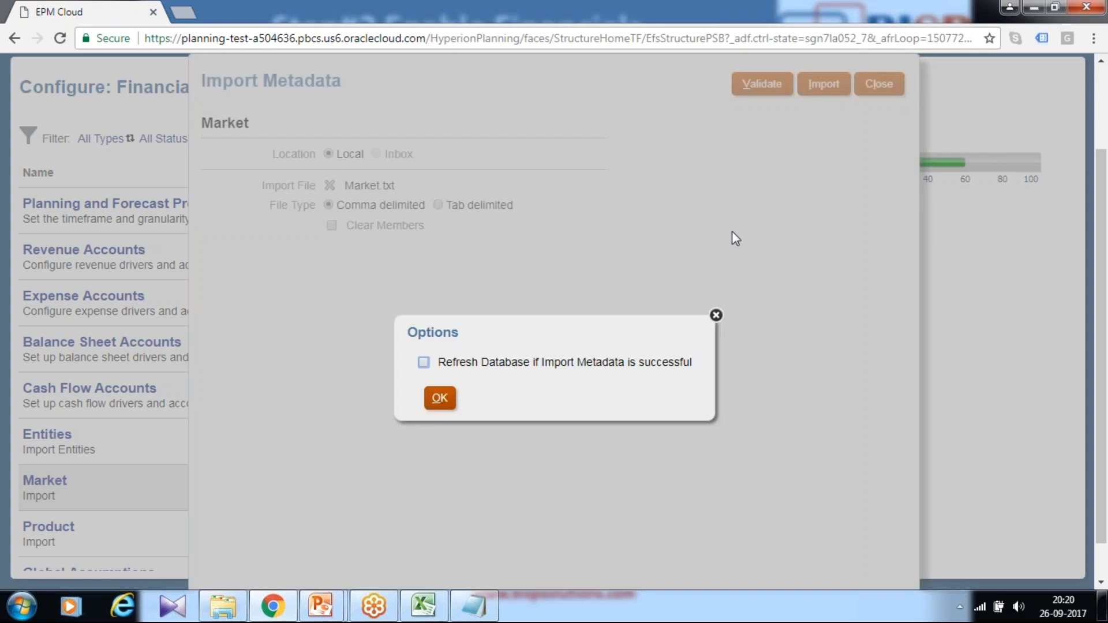
pyautogui.click(449, 398)
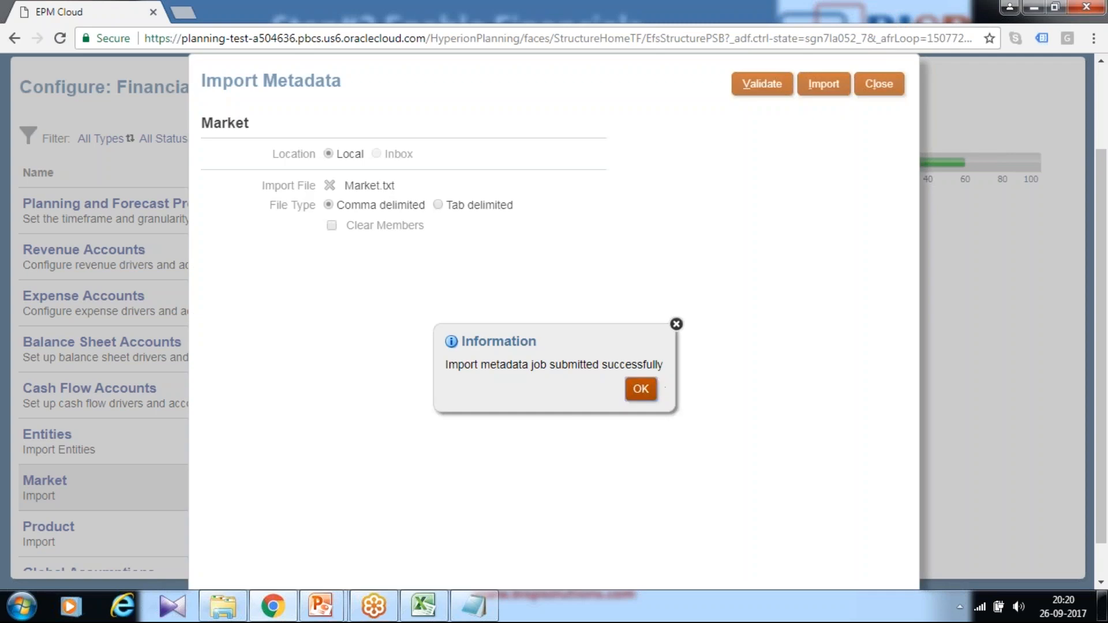
pyautogui.click(642, 390)
pyautogui.click(877, 88)
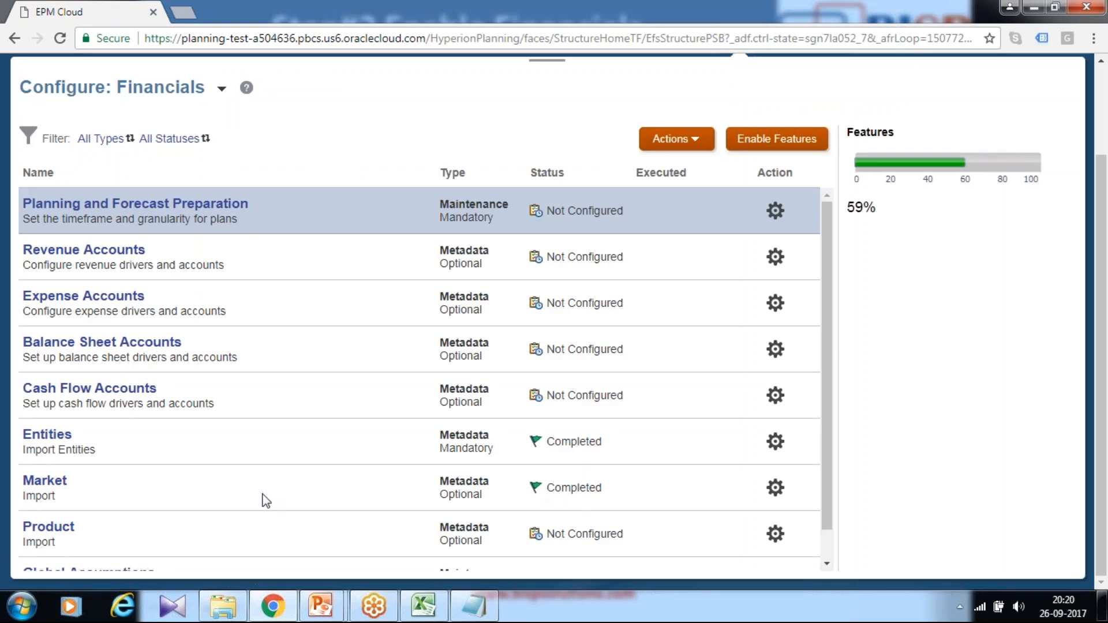
# Start the Product metadata import and choose Product.txt from the Metadata folder as the comma-delimited import file
pyautogui.scroll(-1, 532, 484)
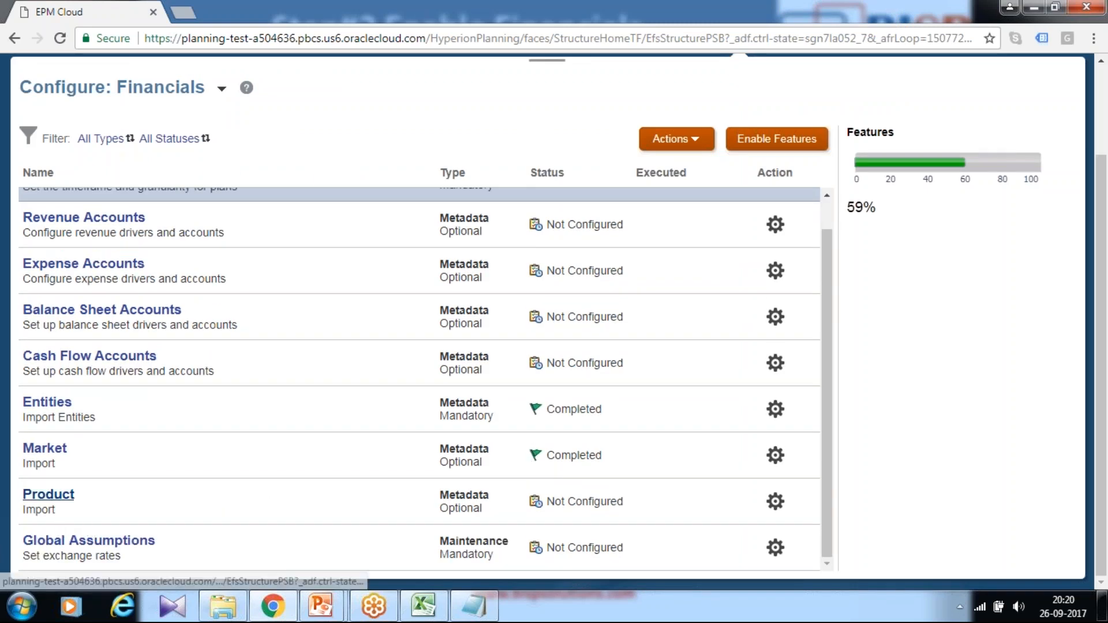
pyautogui.click(49, 495)
pyautogui.click(366, 189)
pyautogui.click(508, 186)
pyautogui.click(750, 383)
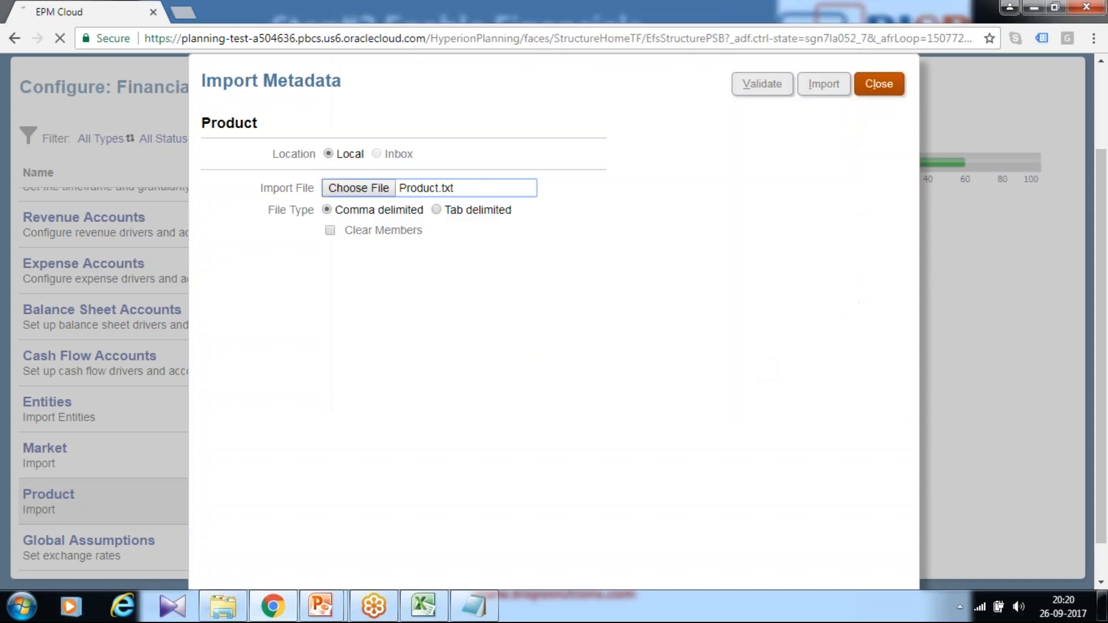
# Validate and import the Product metadata without the database refresh option, and close the import
pyautogui.click(768, 87)
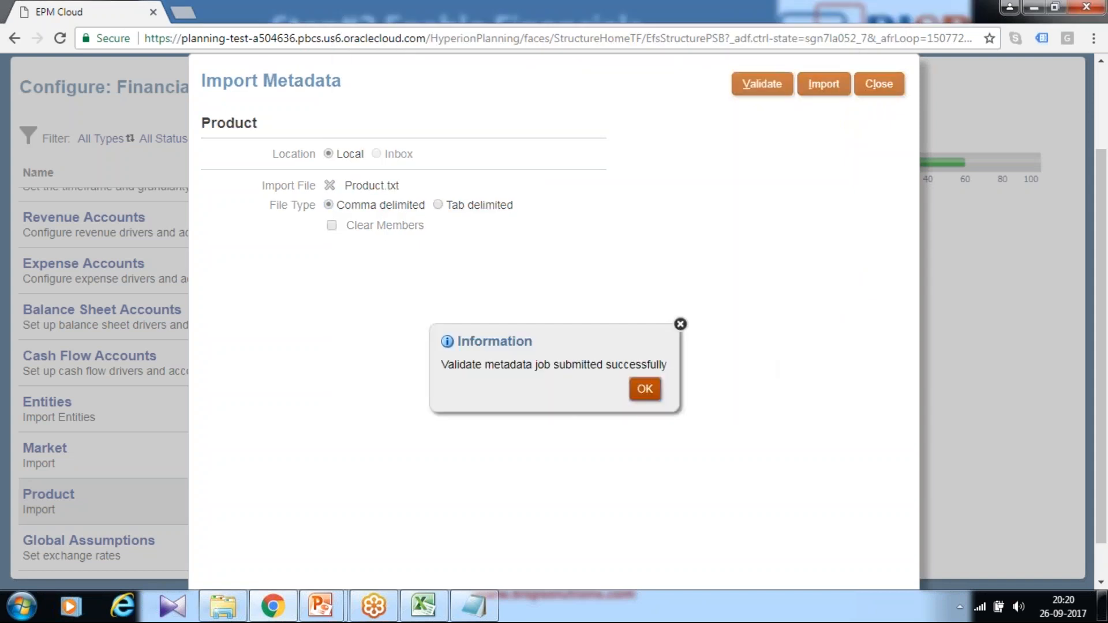
pyautogui.click(642, 392)
pyautogui.click(816, 95)
pyautogui.click(440, 397)
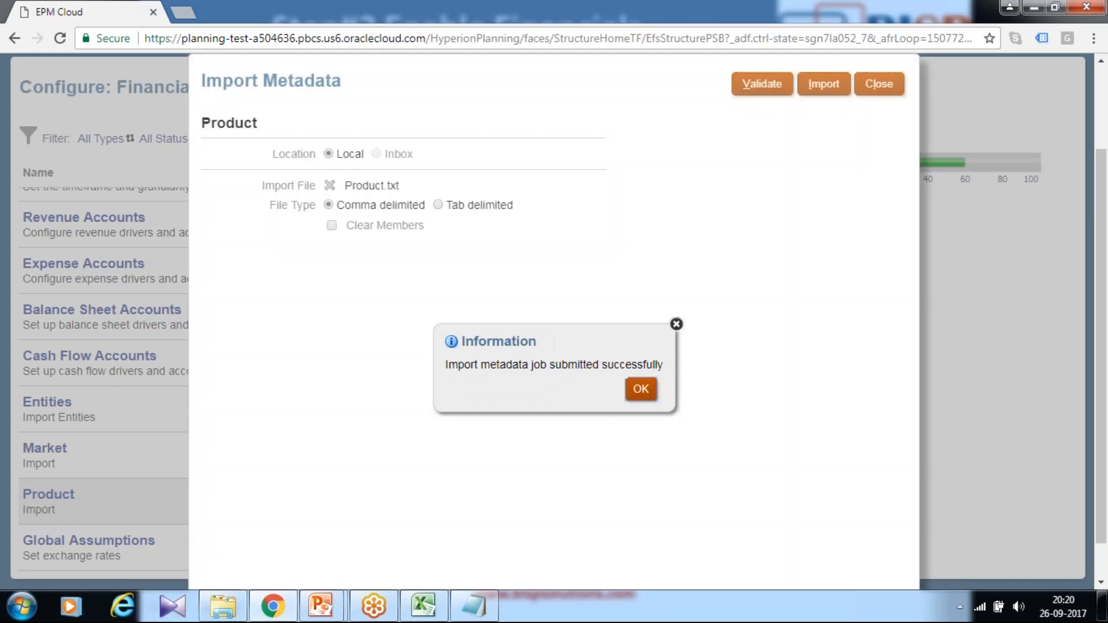
pyautogui.click(643, 391)
pyautogui.click(877, 84)
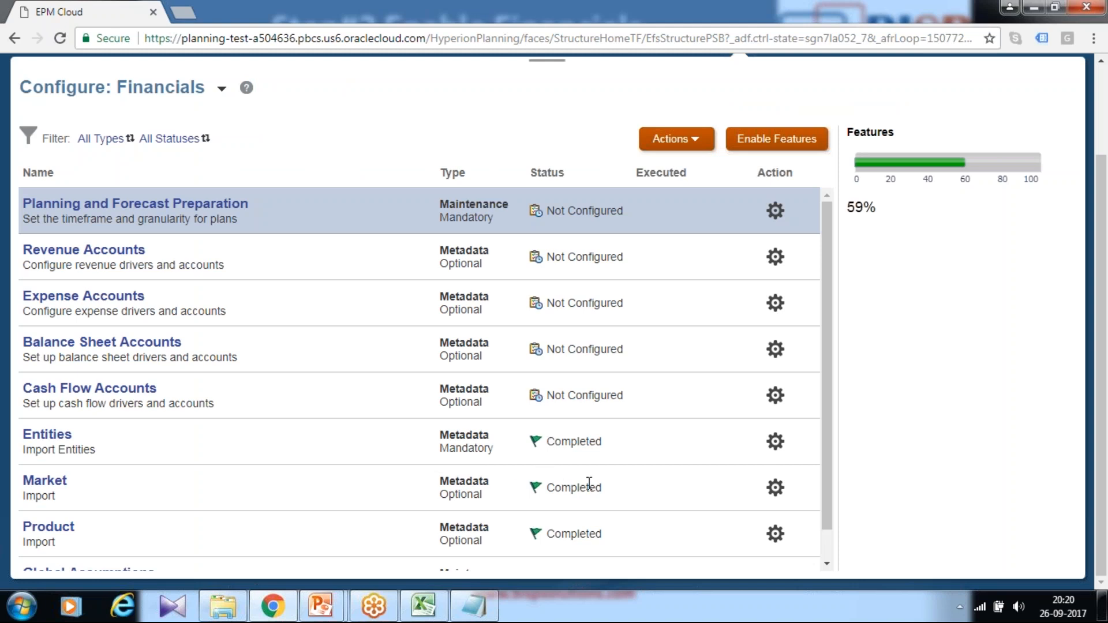
# Check the status of the metadata validation and import jobs in the recent job activity, refreshing the list
pyautogui.scroll(2, 587, 484)
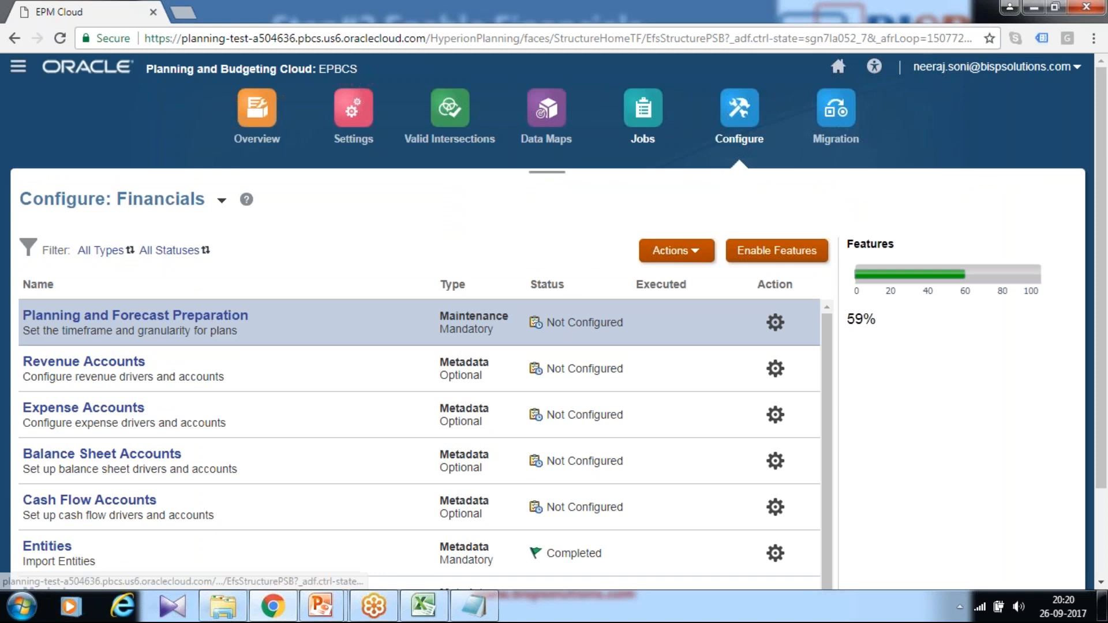
pyautogui.click(643, 113)
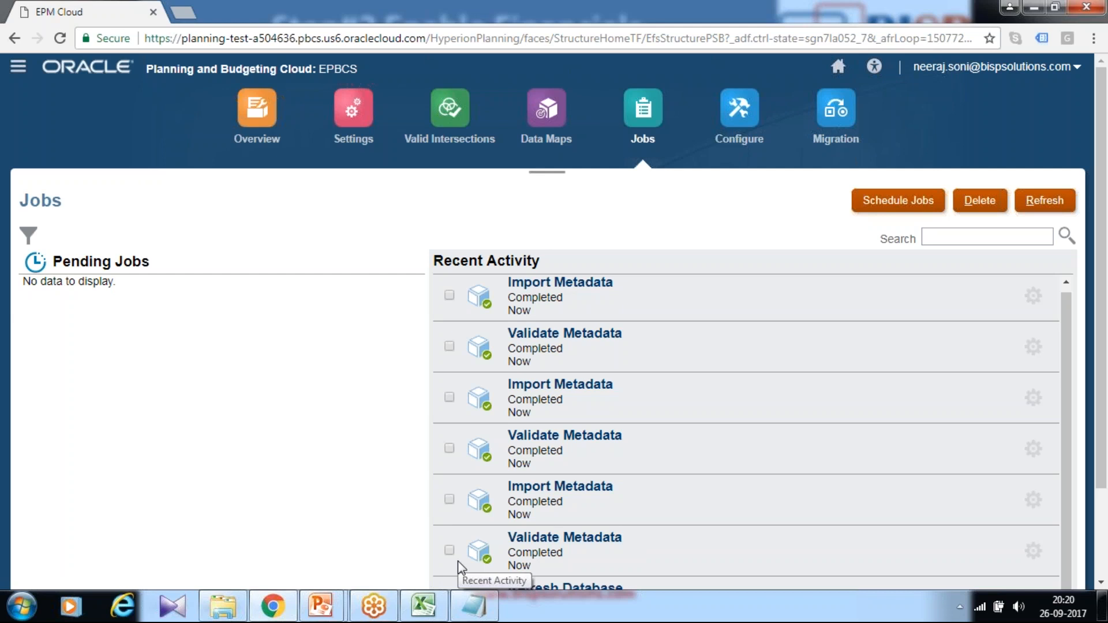
pyautogui.click(1036, 205)
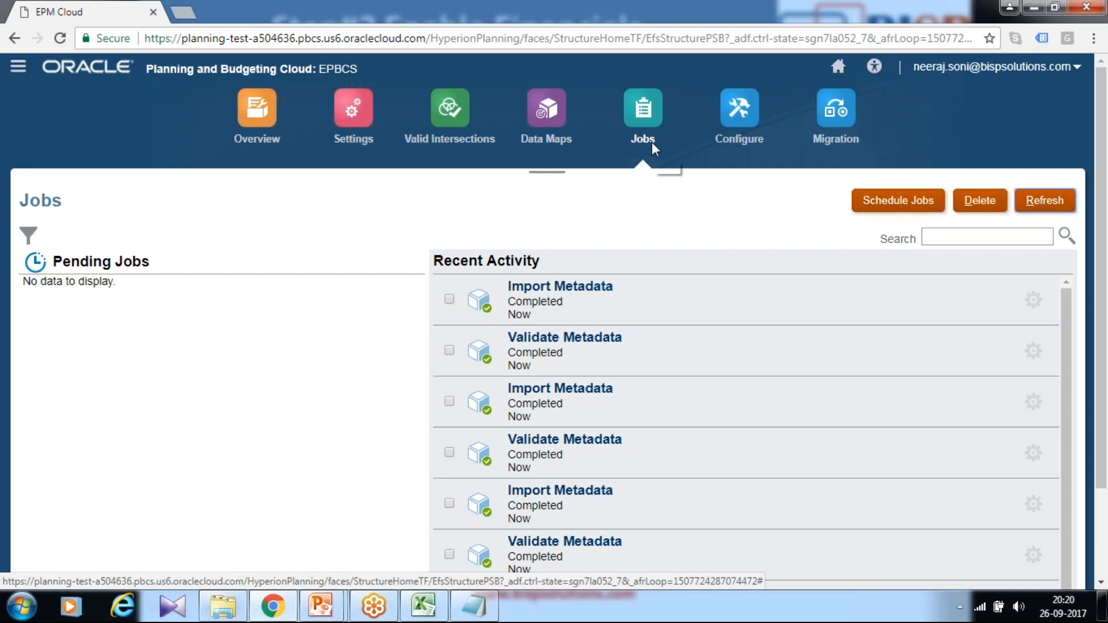
# Return to the application configuration and show the Financials configuration tasks
pyautogui.click(739, 118)
pyautogui.click(295, 201)
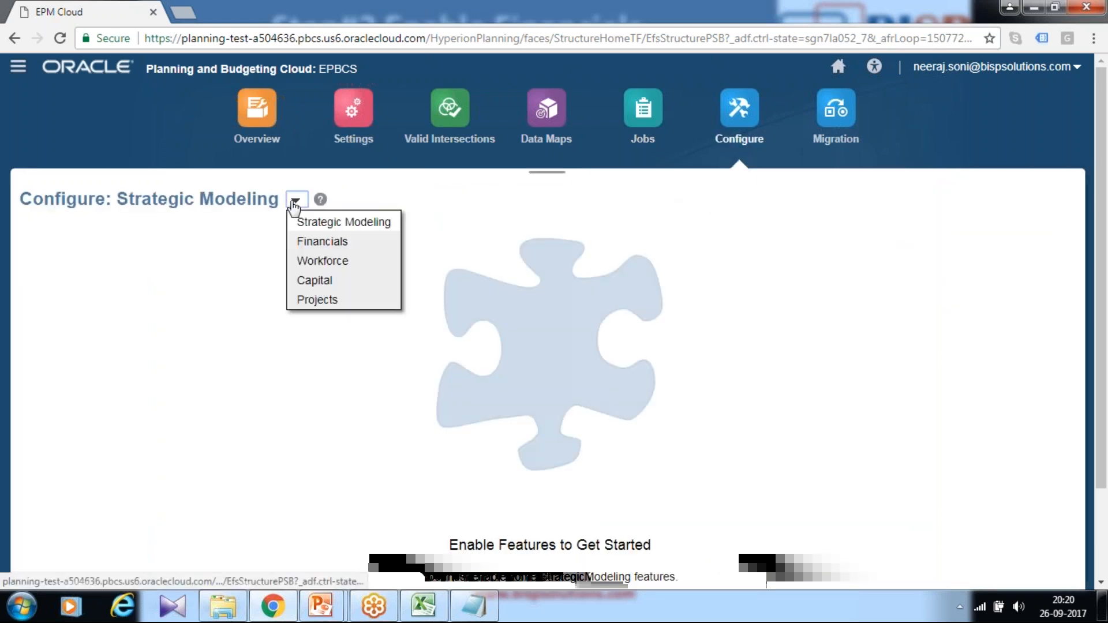
pyautogui.click(313, 242)
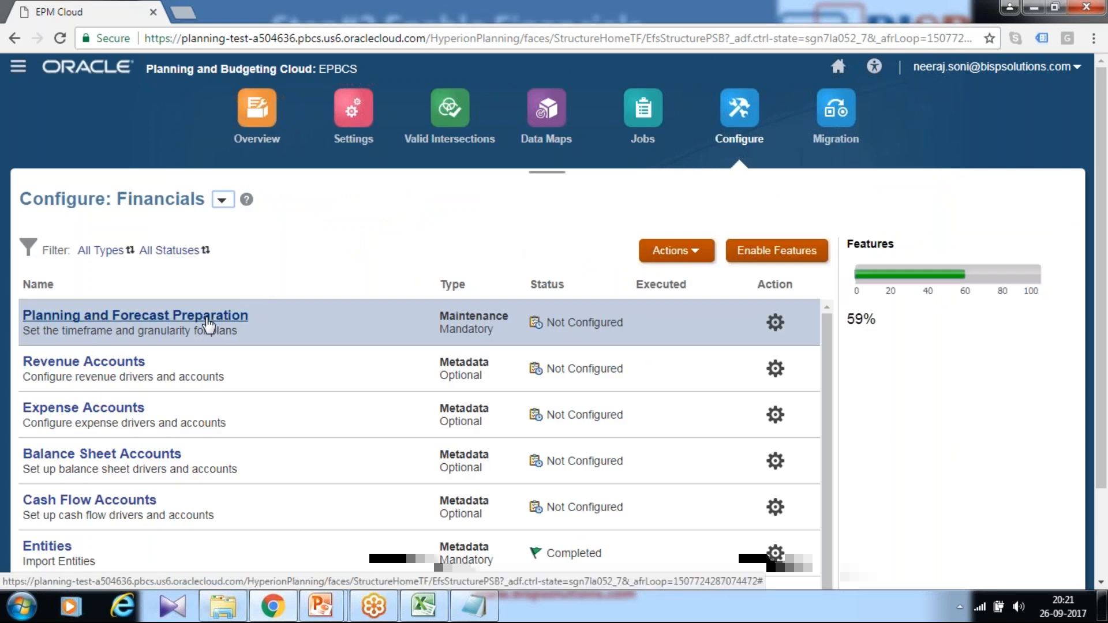
# Open the Planning and Forecast Preparation task, and examine the May-17 column group in the Excel meeting expense worksheet
pyautogui.click(209, 324)
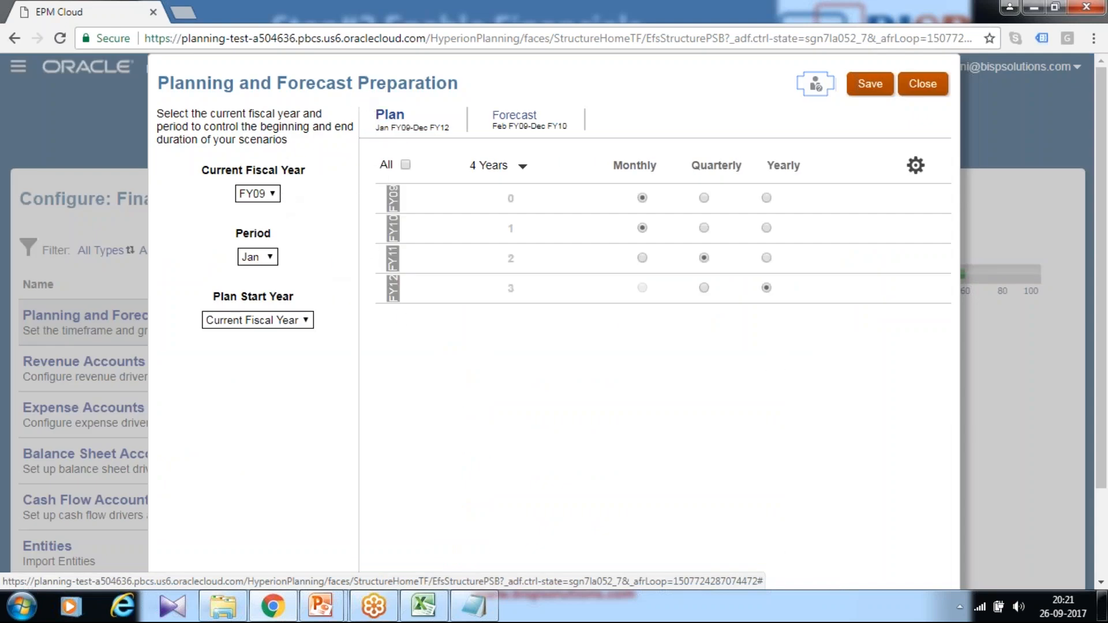
pyautogui.click(415, 605)
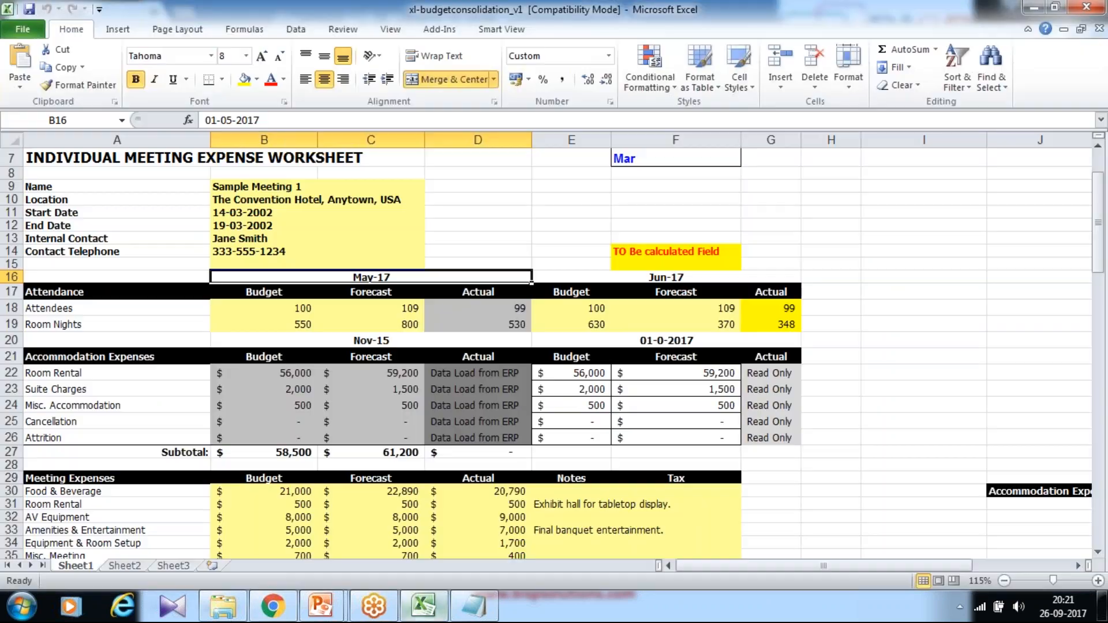
pyautogui.click(916, 335)
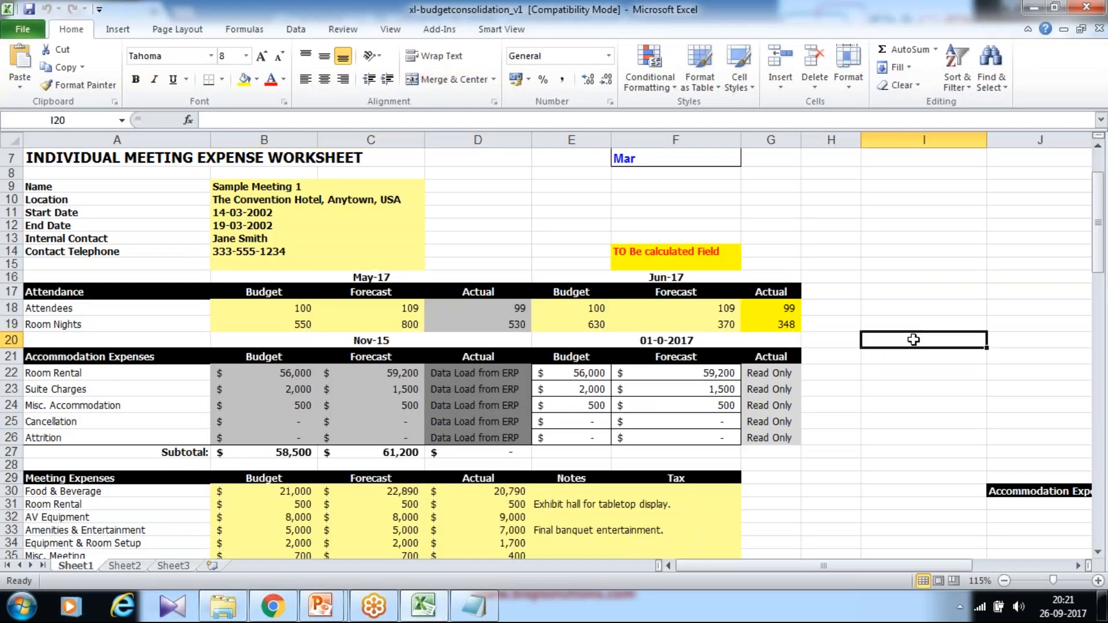
pyautogui.click(395, 279)
# Switch to the Notepad notes and add the lines "Sep-2017" and "Oct-2017 to Dec-2017" below "7 Years"
pyautogui.click(488, 618)
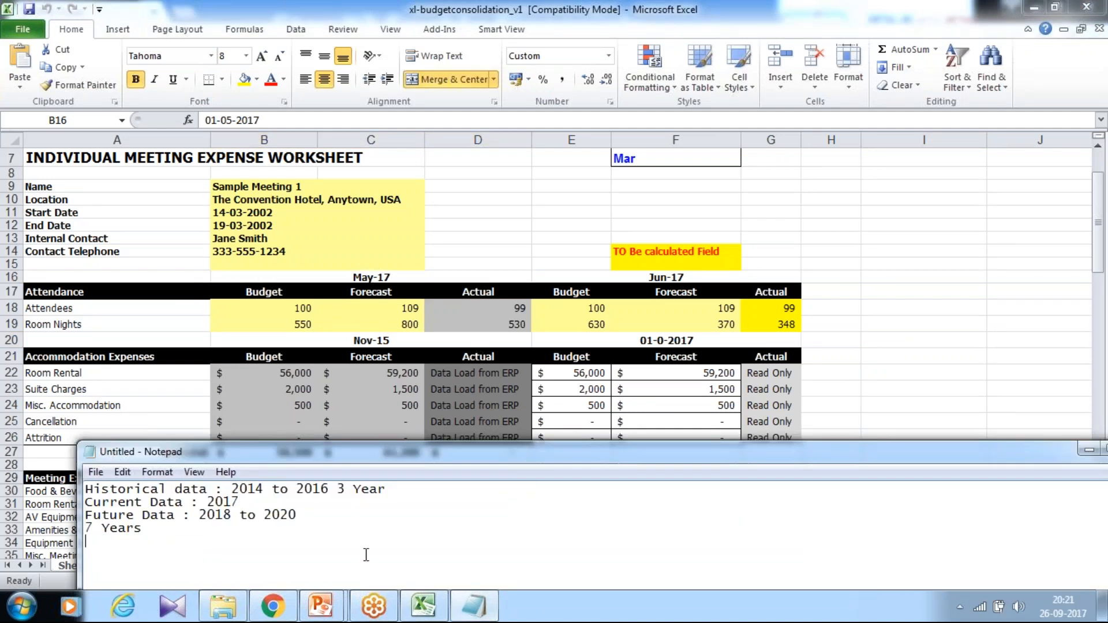
pyautogui.write('Sp')
pyautogui.press('BackSpace')
pyautogui.write('ep-2017')
pyautogui.moveTo(336, 459); pyautogui.dragTo(367, 349)
pyautogui.press('Return')
pyautogui.write('0ct-201')
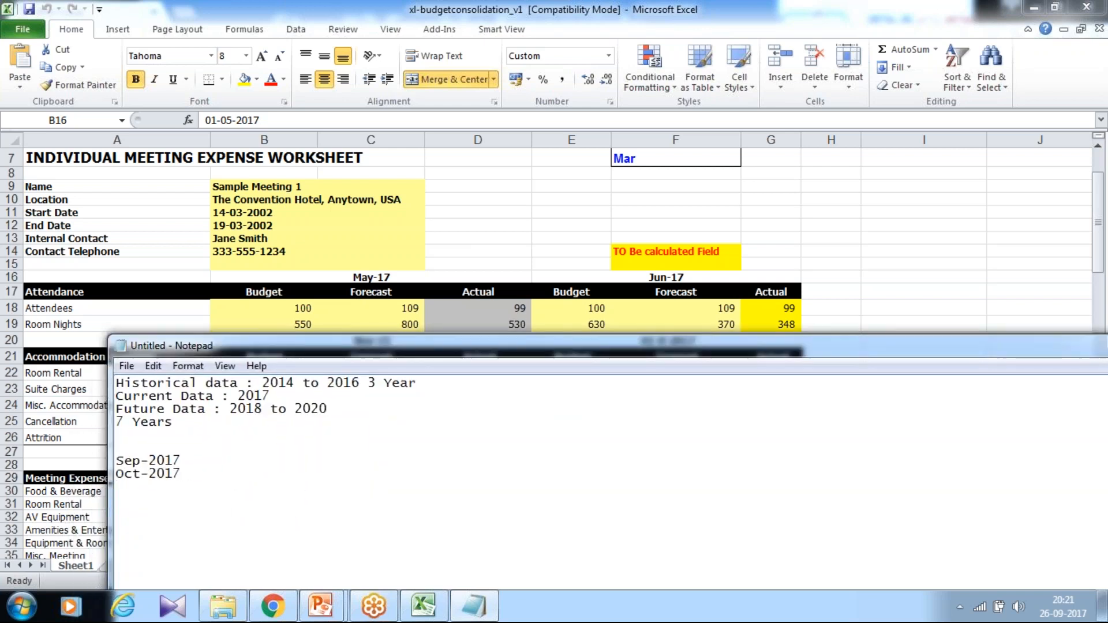
pyautogui.write('7 to Dec-201')
pyautogui.press('BackSpace')
pyautogui.press('BackSpace')
pyautogui.press('Return')
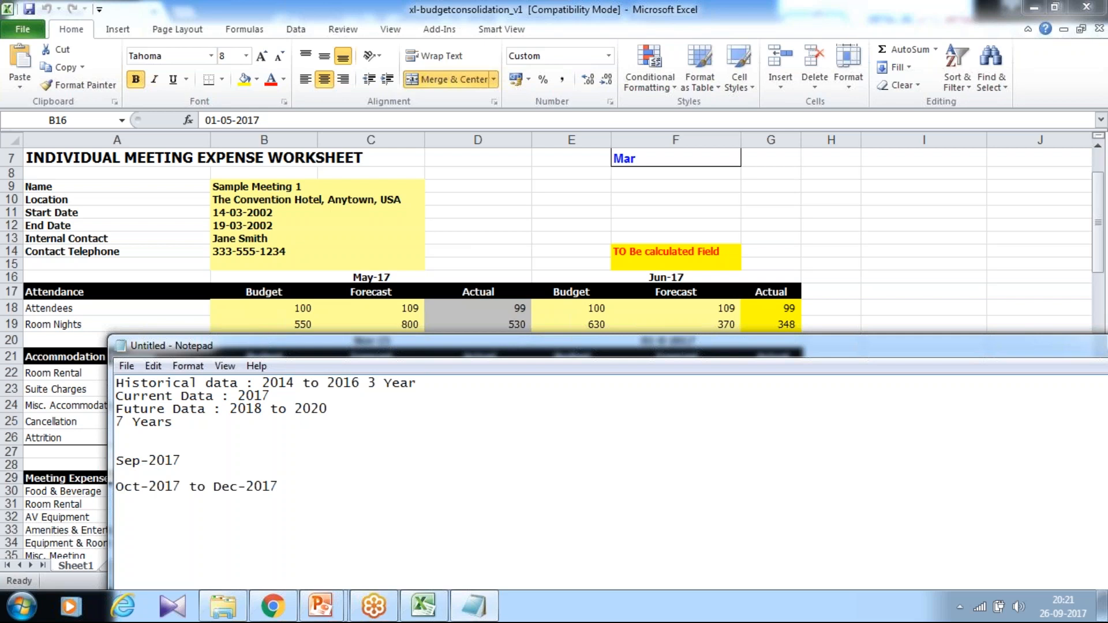
# Prefix the Oct-2017 to Dec-2017 line with "Forecast :" and add a "Budget" line beneath it
pyautogui.write('Forecas')
pyautogui.press('BackSpace')
pyautogui.write(': udget')
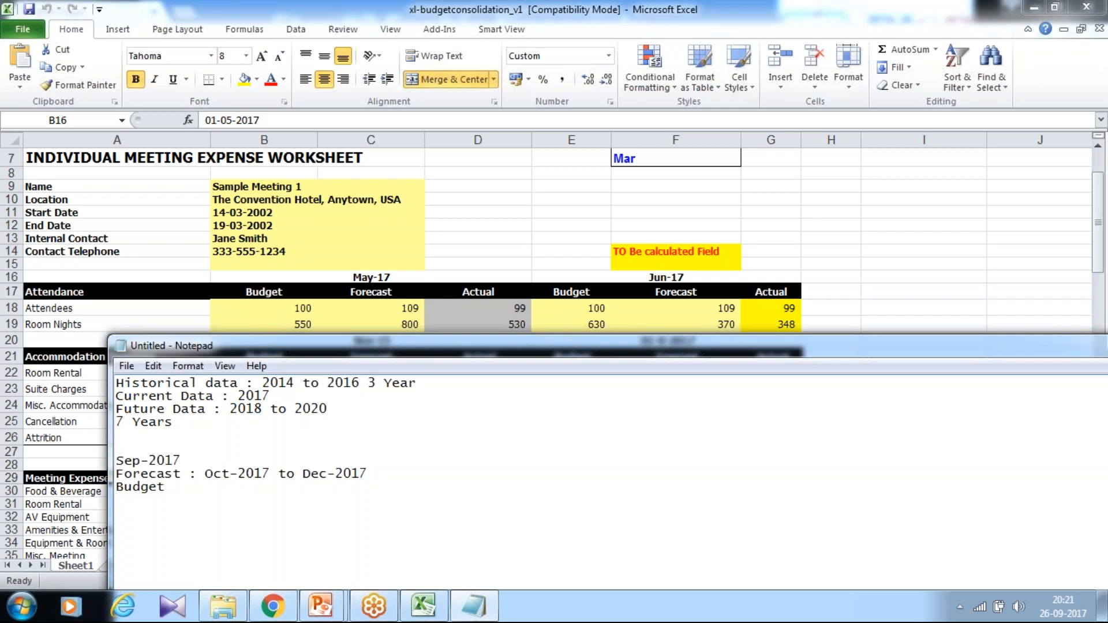
# Add an indented Year, Qtr, Month list under Budget, marking Qtr with "<---Budget" and Month with "<---Forecast"
pyautogui.press('Return')
pyautogui.write('Year')
pyautogui.write('Qtr')
pyautogui.write('  Month')
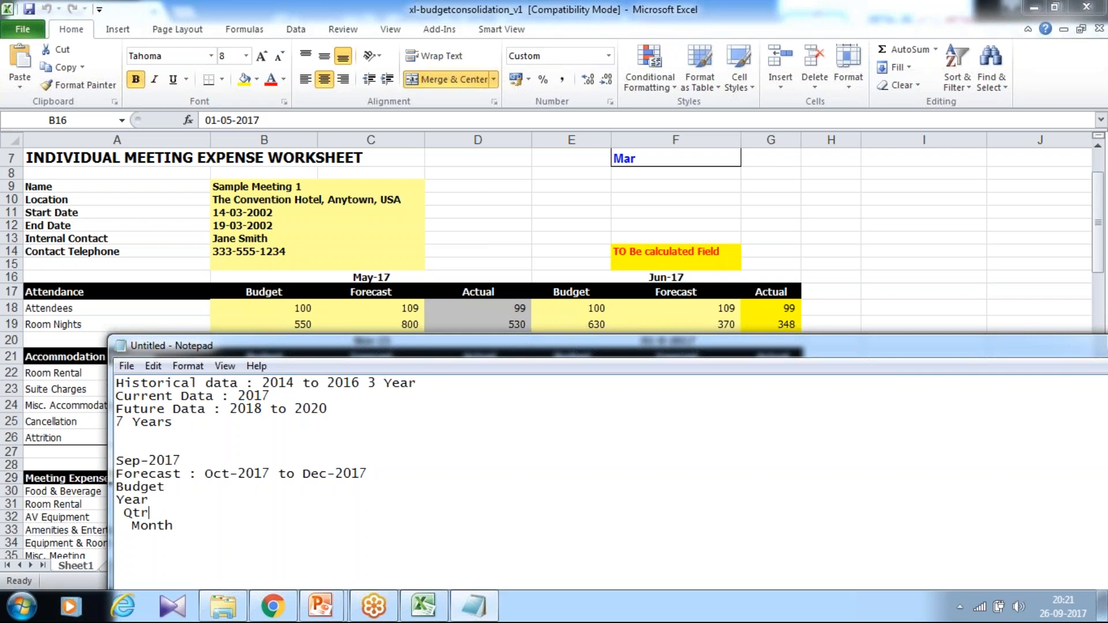
pyautogui.write('<---Budget')
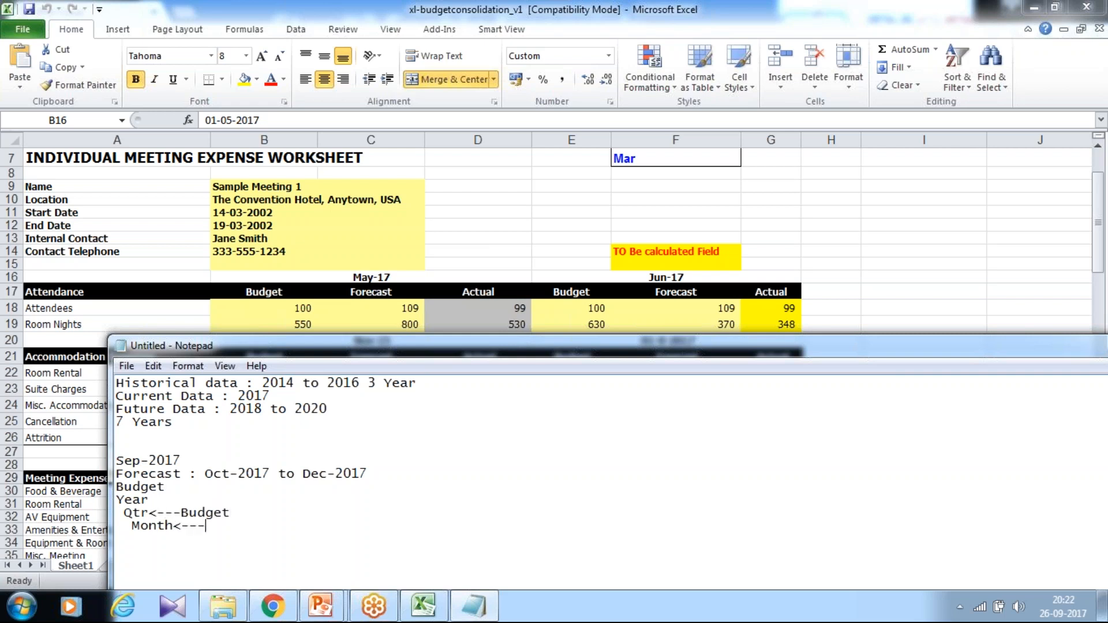
pyautogui.write('<---Forecast')
# Append "1 Year Forecast" to the forecast line and "5 Year Budget" to the budget line of the notes
pyautogui.click(209, 478)
pyautogui.click(424, 478)
pyautogui.write('1 Year Forecast')
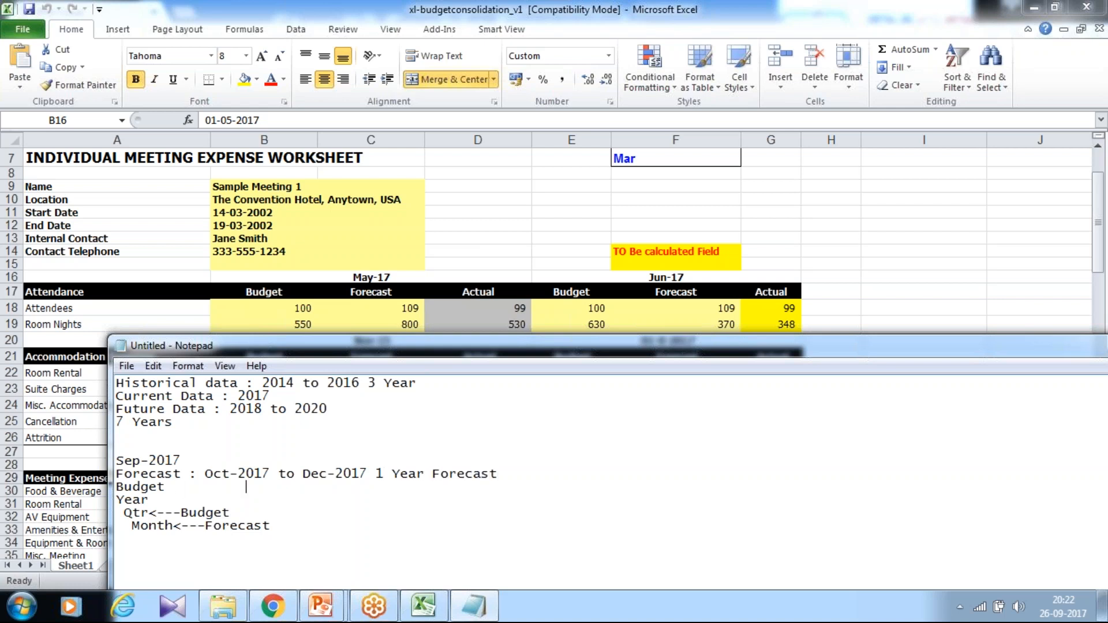
pyautogui.write('5 Year Budget')
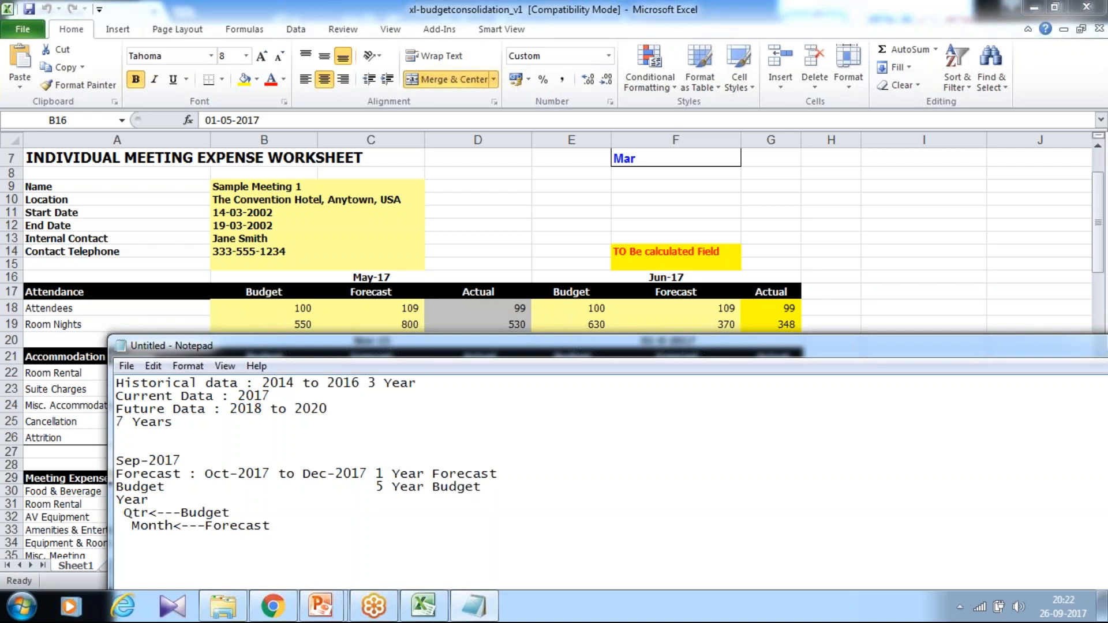
# Switch back to EPM Cloud and set the current fiscal year to FY15 for the plan
pyautogui.click(266, 614)
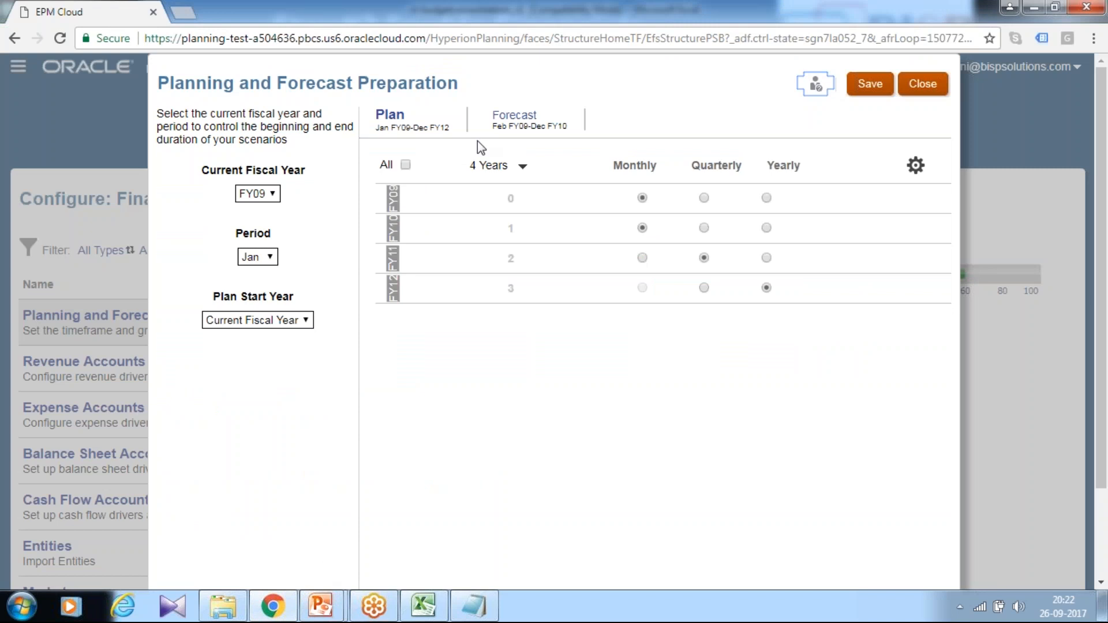
pyautogui.click(401, 123)
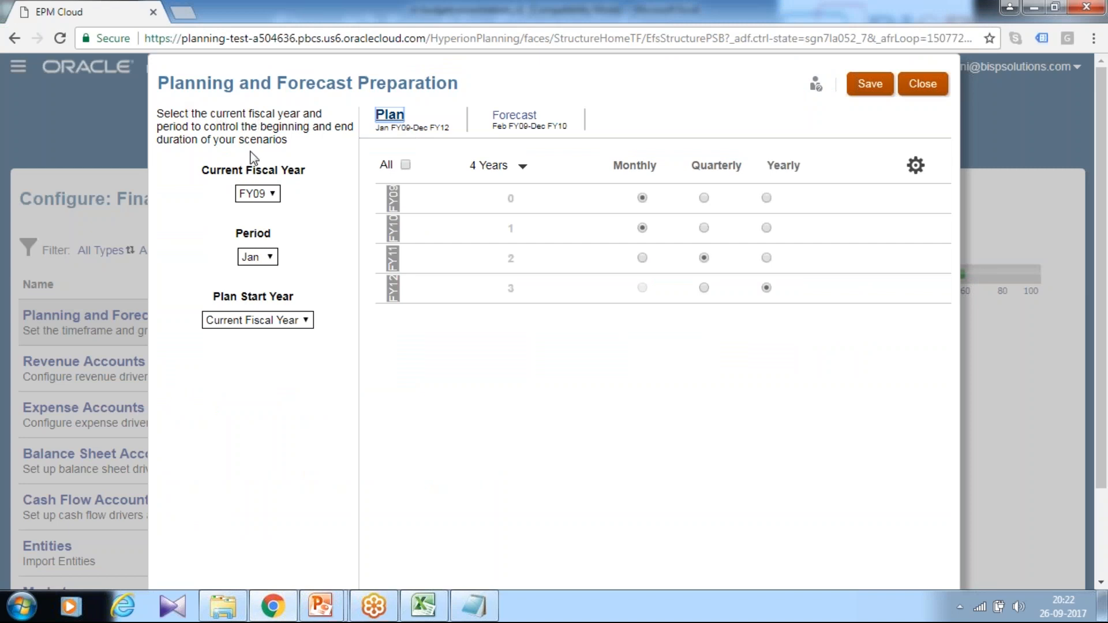
pyautogui.click(252, 195)
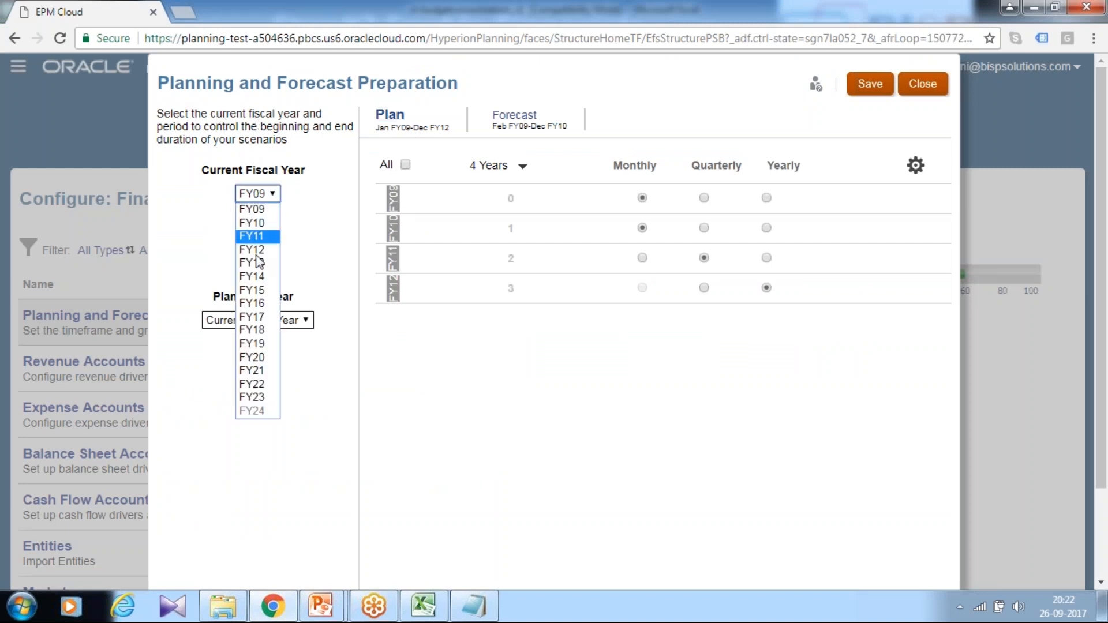
pyautogui.click(258, 317)
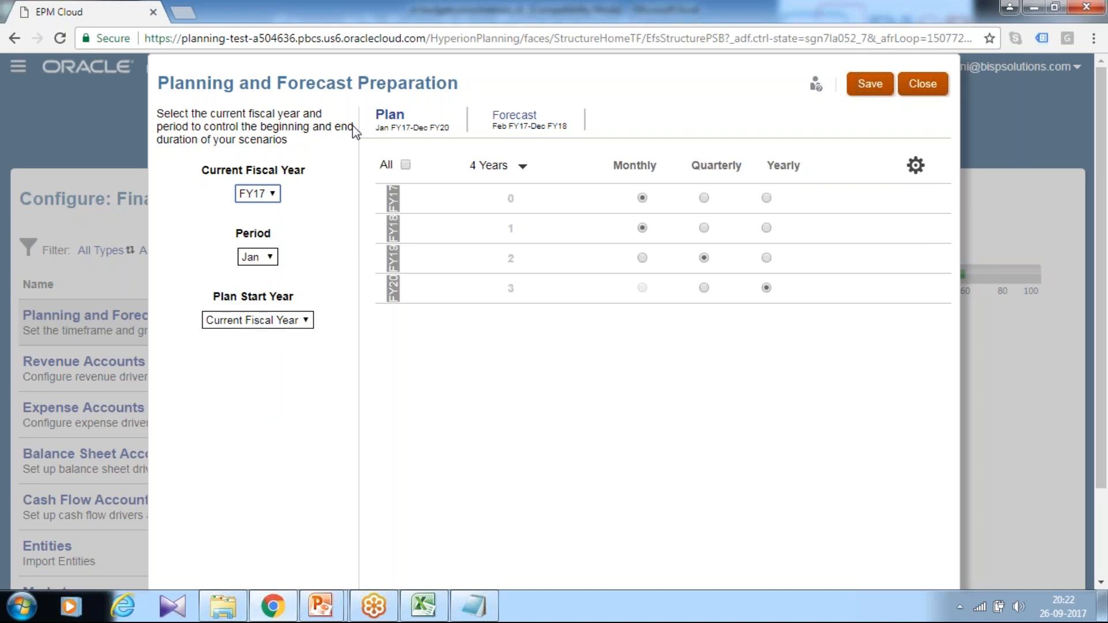
pyautogui.click(273, 199)
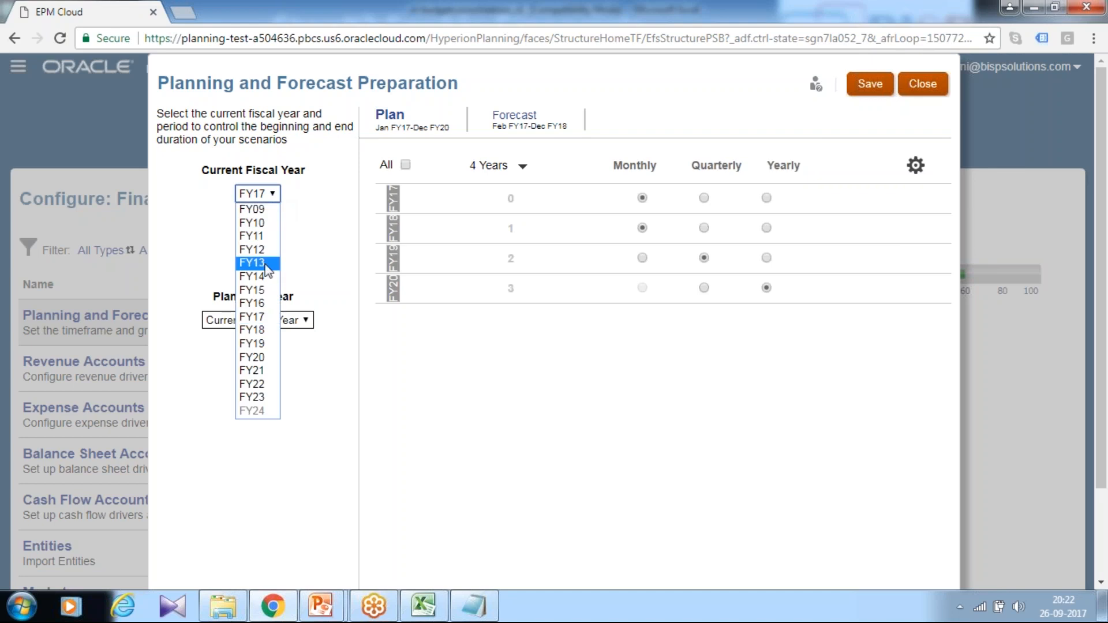
pyautogui.click(258, 291)
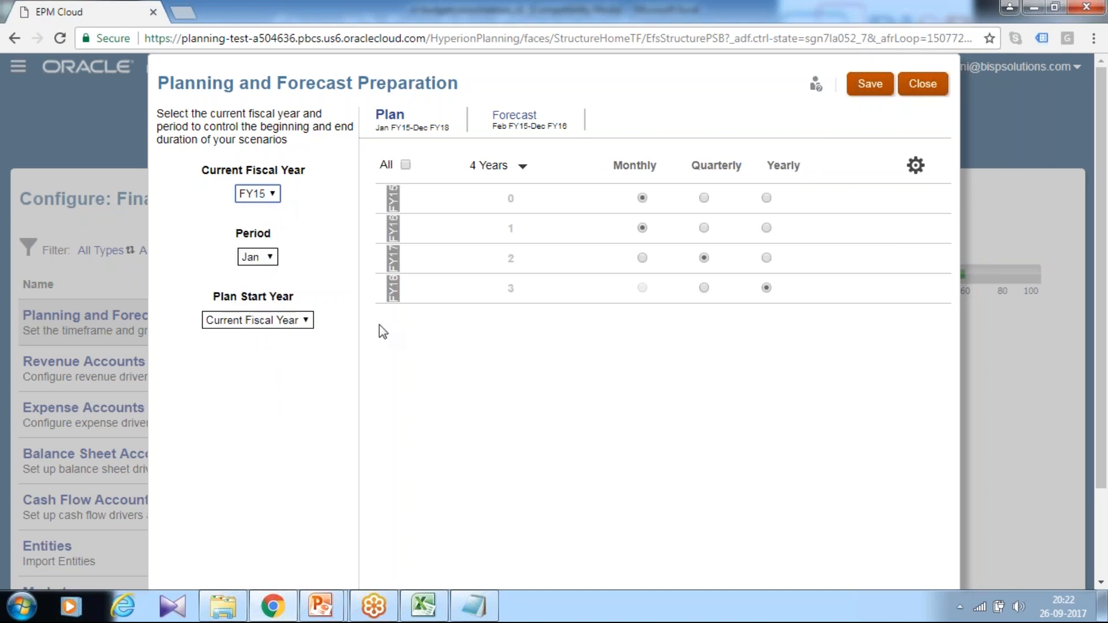
# Check the planning settings on the PowerPoint reference slide, and set the period to Jun in EPM Cloud
pyautogui.moveTo(322, 606)
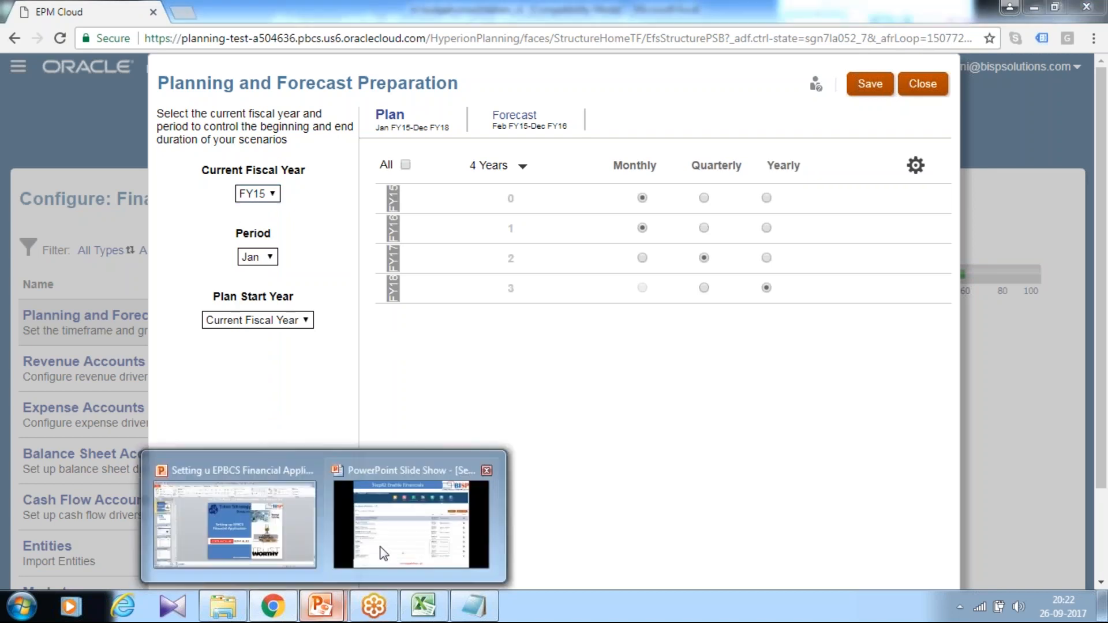
pyautogui.click(411, 519)
pyautogui.click(566, 415)
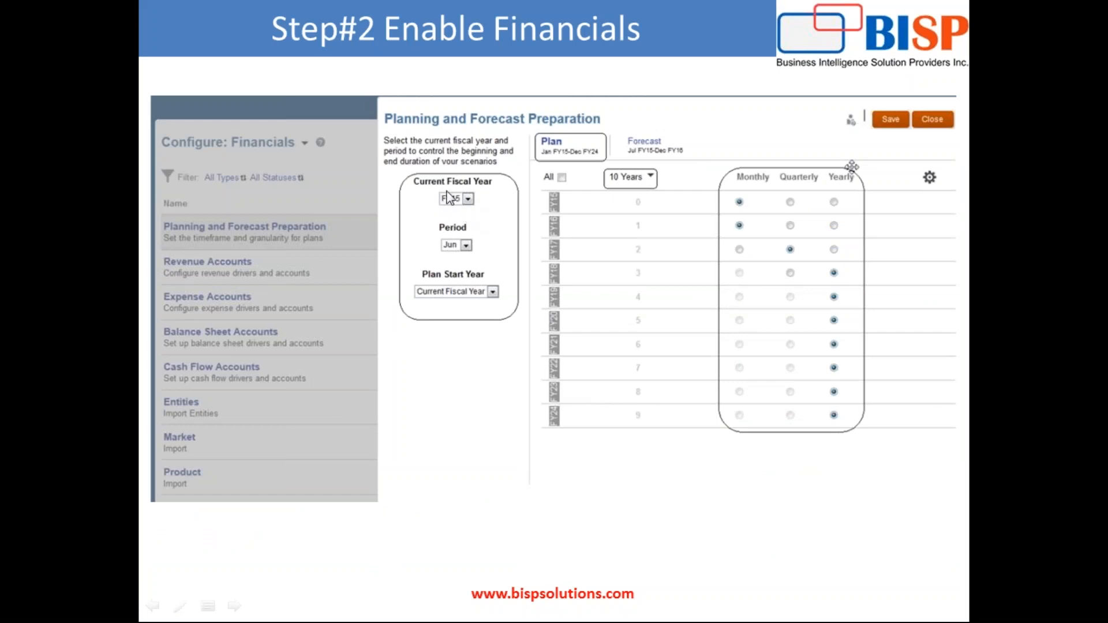
pyautogui.hotkey('alt', 'Tab')
pyautogui.click(249, 257)
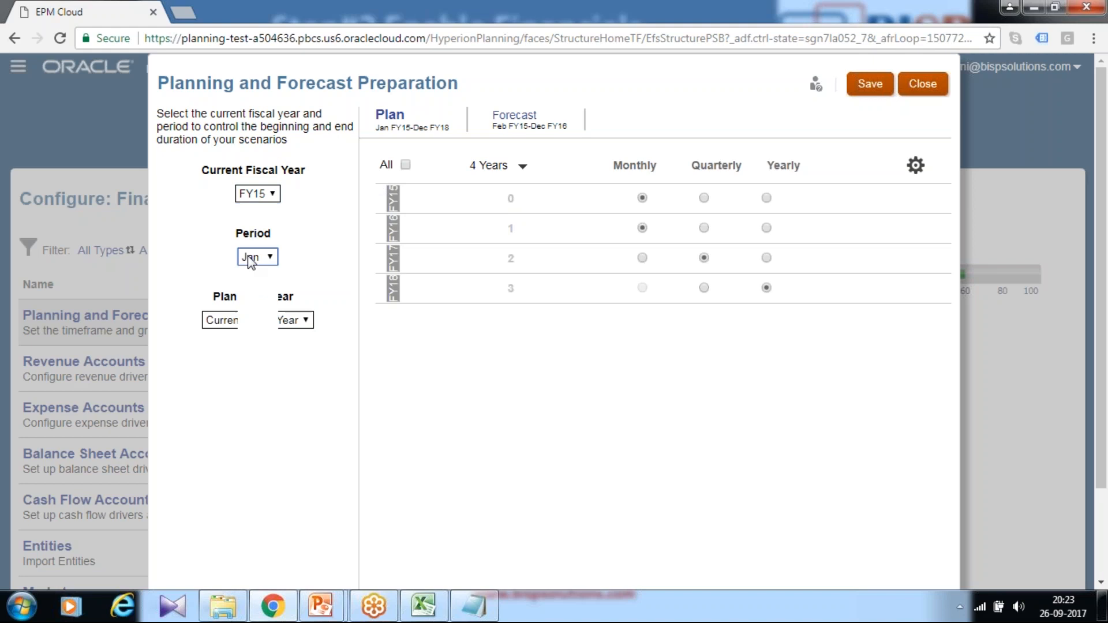
pyautogui.click(254, 342)
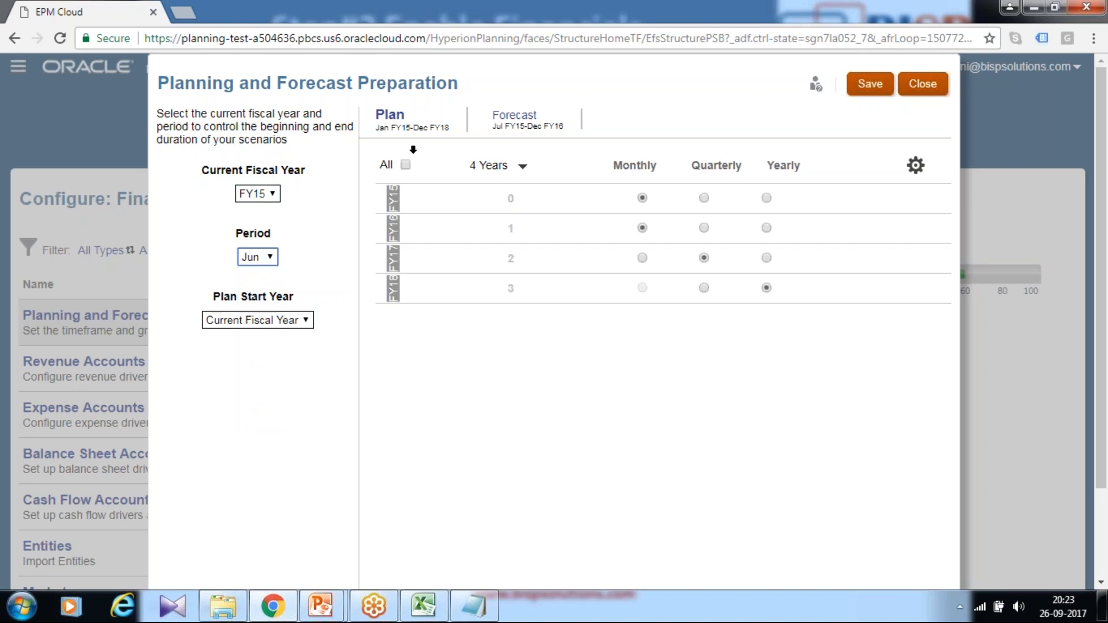
# Set the plan duration to 10 years, review the yearly granularity rows, and save the plan, accepting the current year change
pyautogui.click(523, 167)
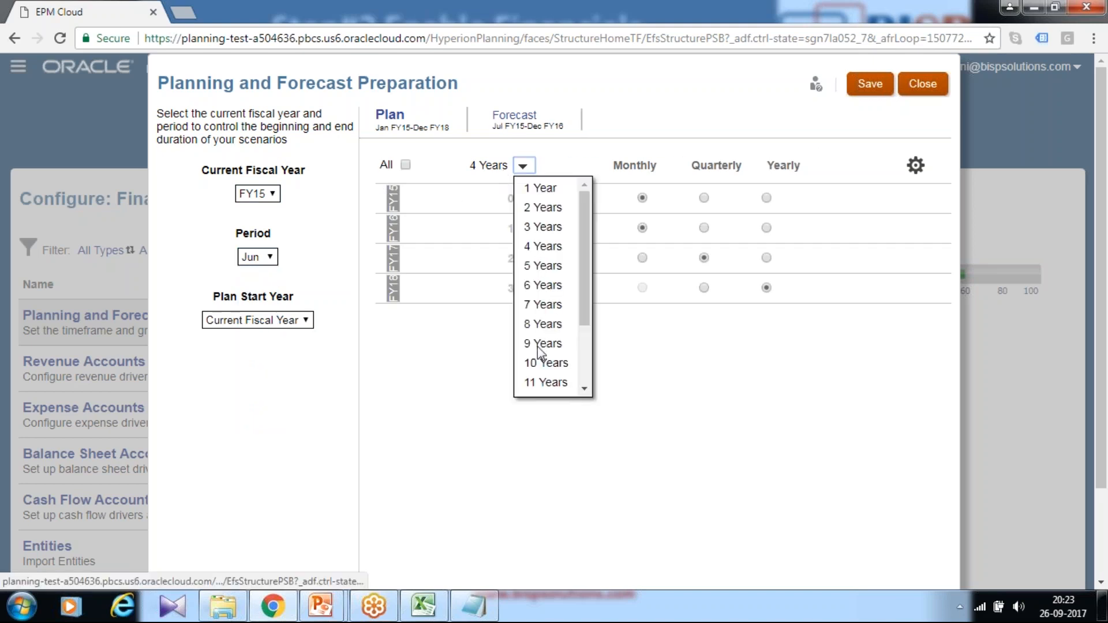
pyautogui.click(543, 362)
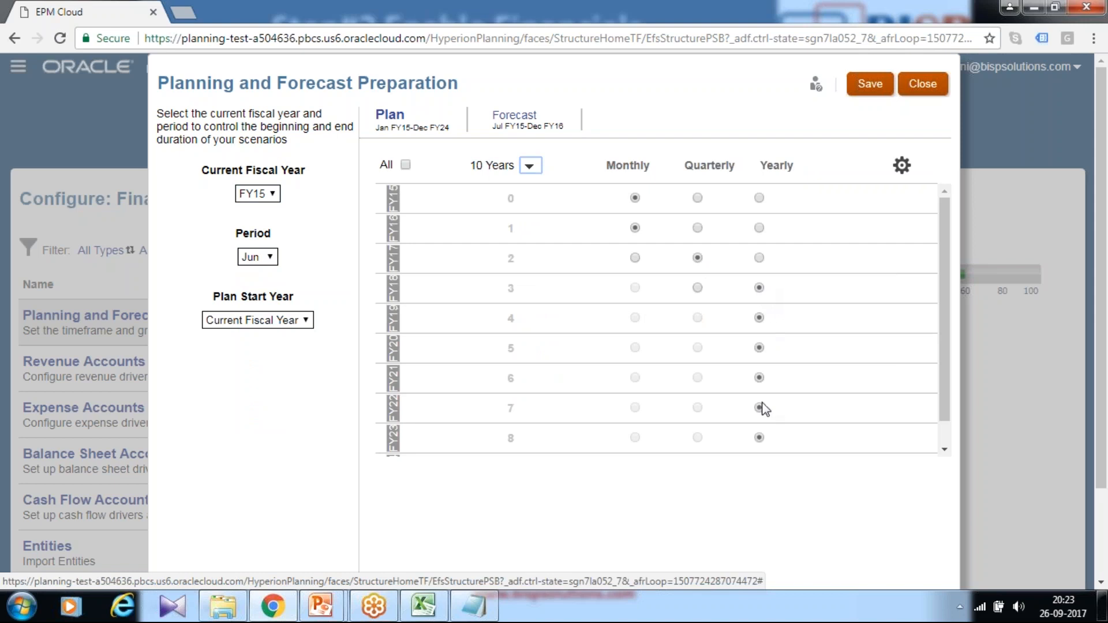
pyautogui.scroll(-3, 764, 462)
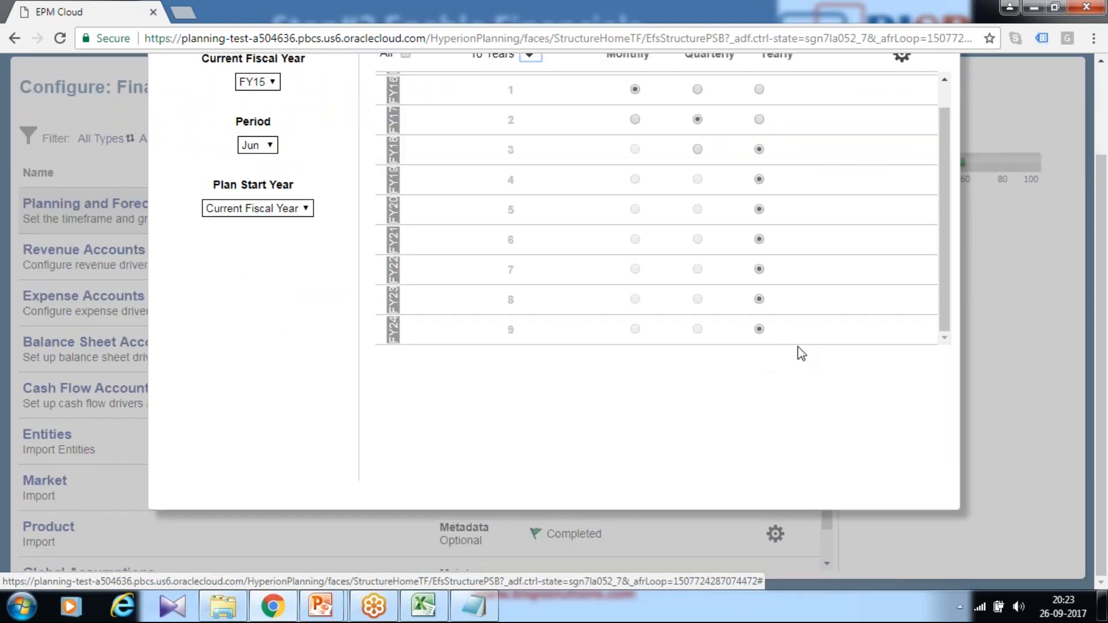
pyautogui.scroll(3, 800, 352)
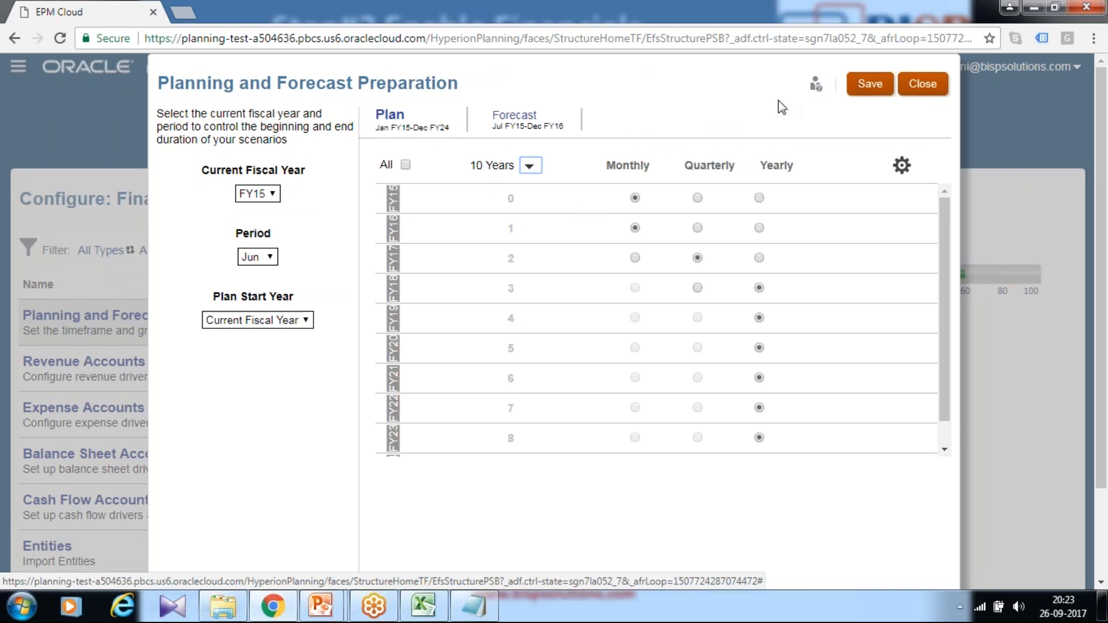
pyautogui.click(865, 90)
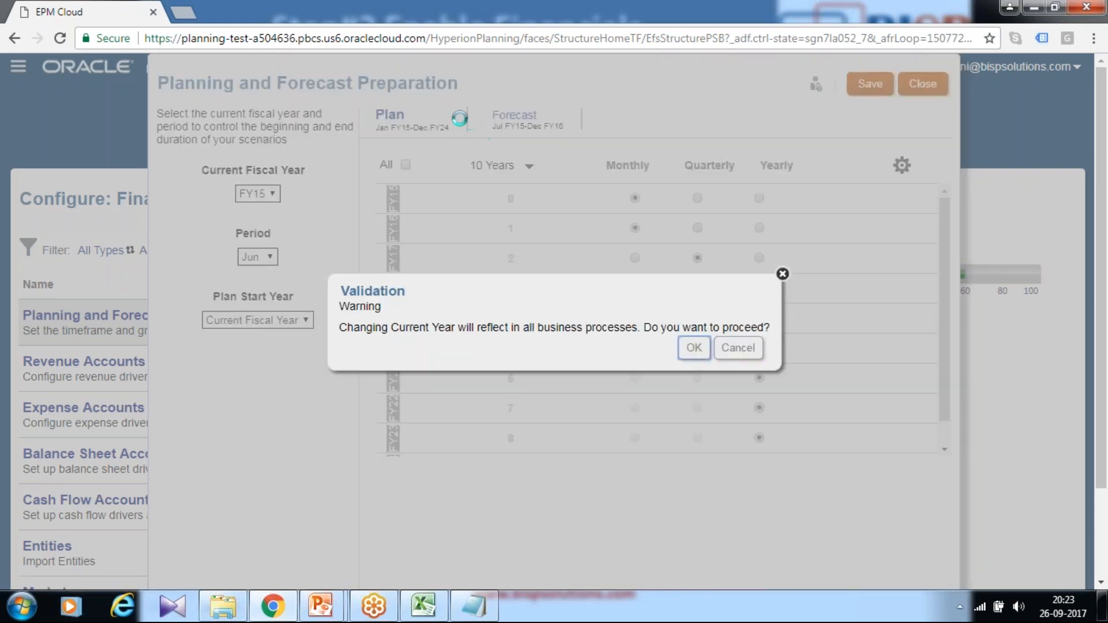
pyautogui.press('Return')
# Set the forecast duration to 10 years and check the forecast granularity on the PowerPoint reference slide
pyautogui.click(519, 116)
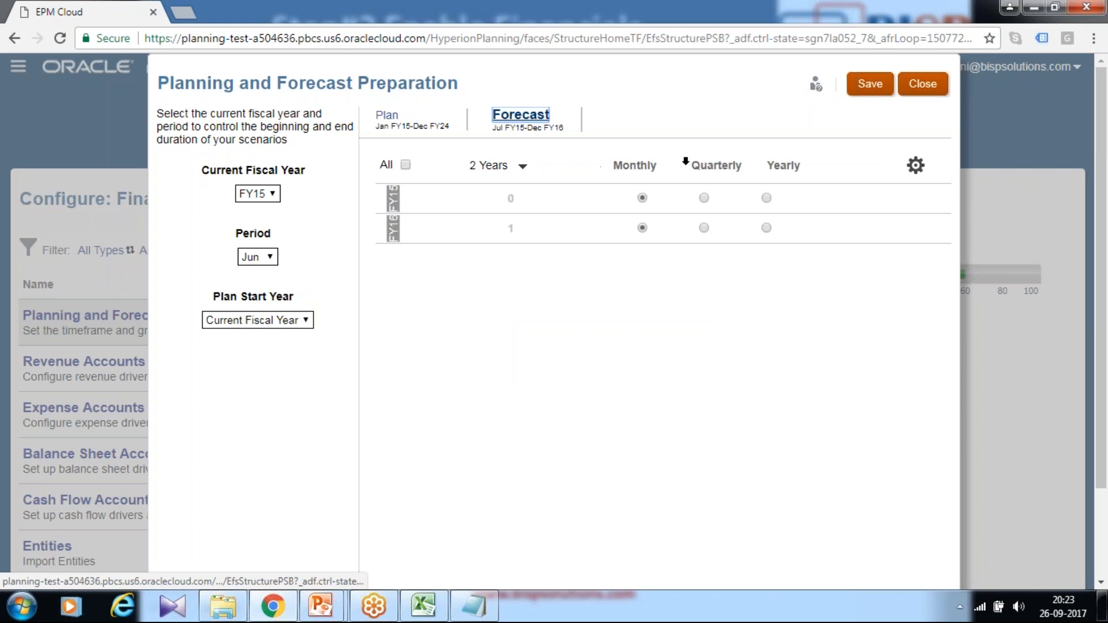
pyautogui.click(523, 167)
pyautogui.click(553, 362)
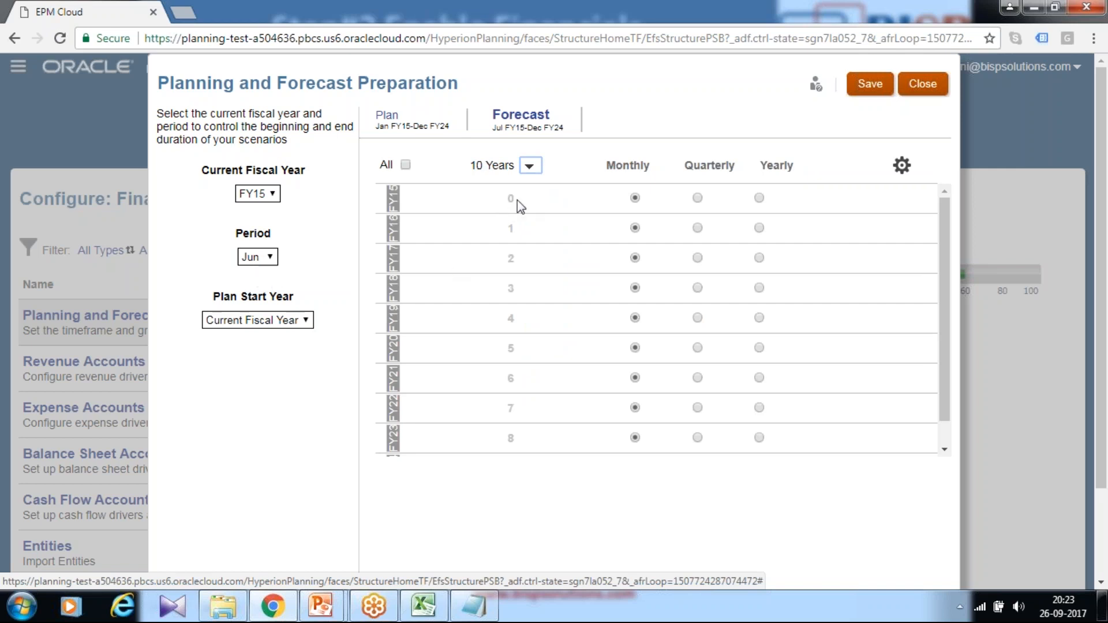
pyautogui.hotkey('alt', 'Tab')
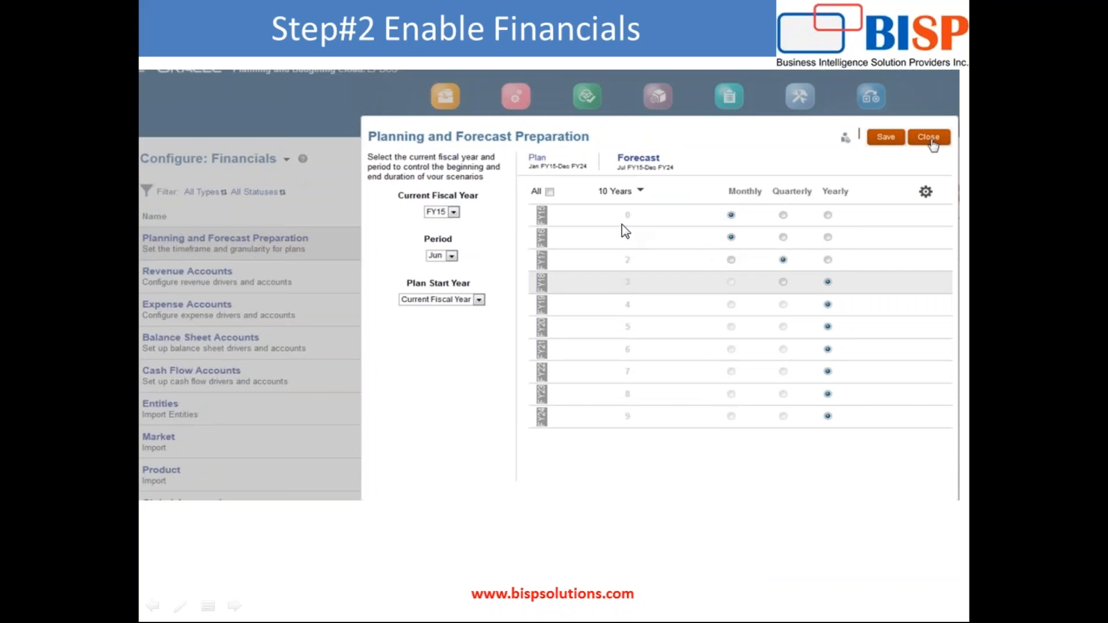
pyautogui.hotkey('alt', 'Tab')
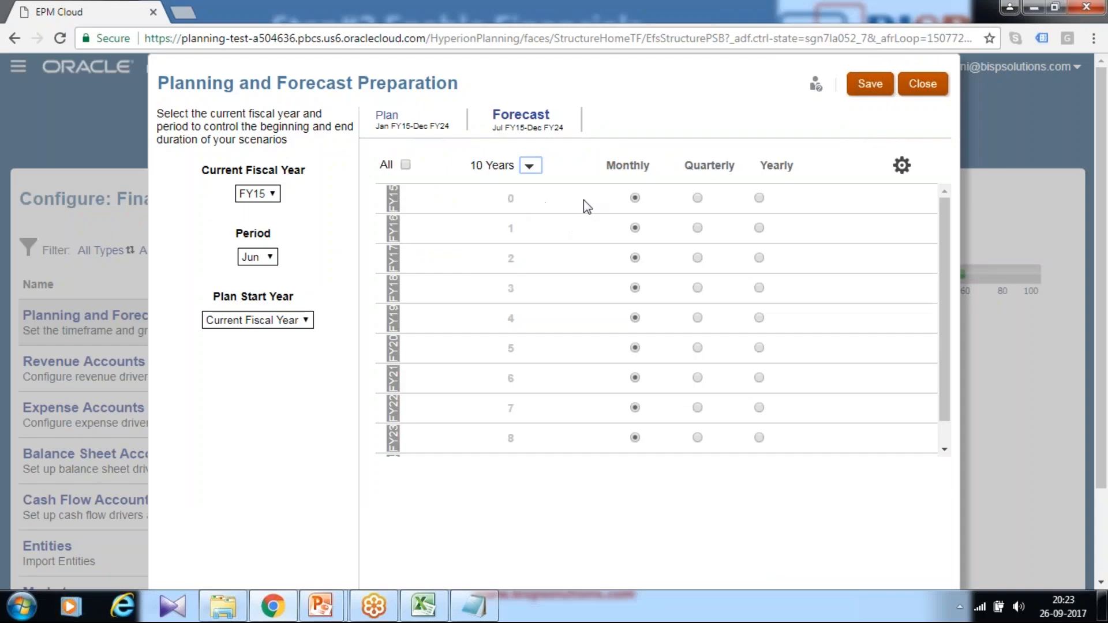
# Set the forecast granularity to quarterly for FY17 and yearly from FY18, compare it with the slide, and save, accepting the year change
pyautogui.click(697, 258)
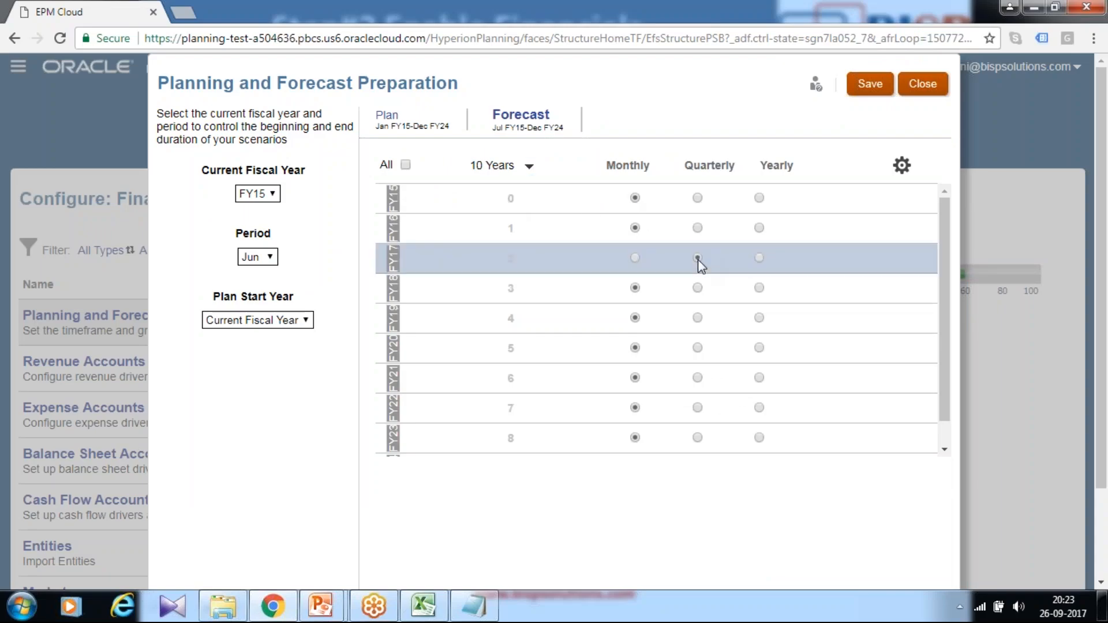
pyautogui.click(759, 288)
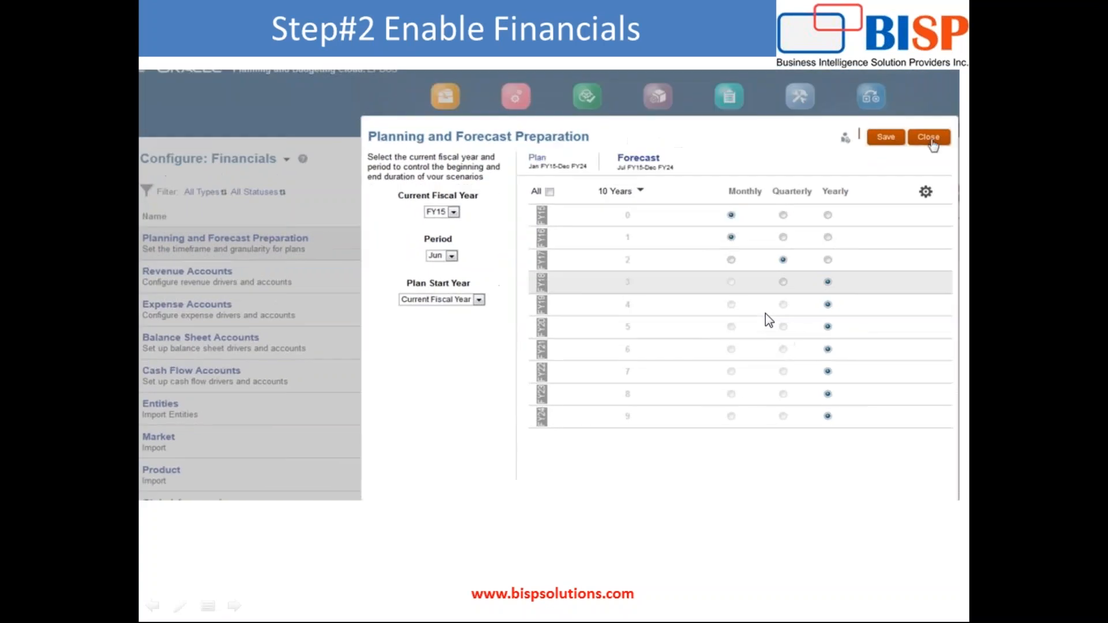
pyautogui.hotkey('alt', 'Tab')
pyautogui.hotkey('alt', 'Tab')
pyautogui.hotkey('alt', 'Tab')
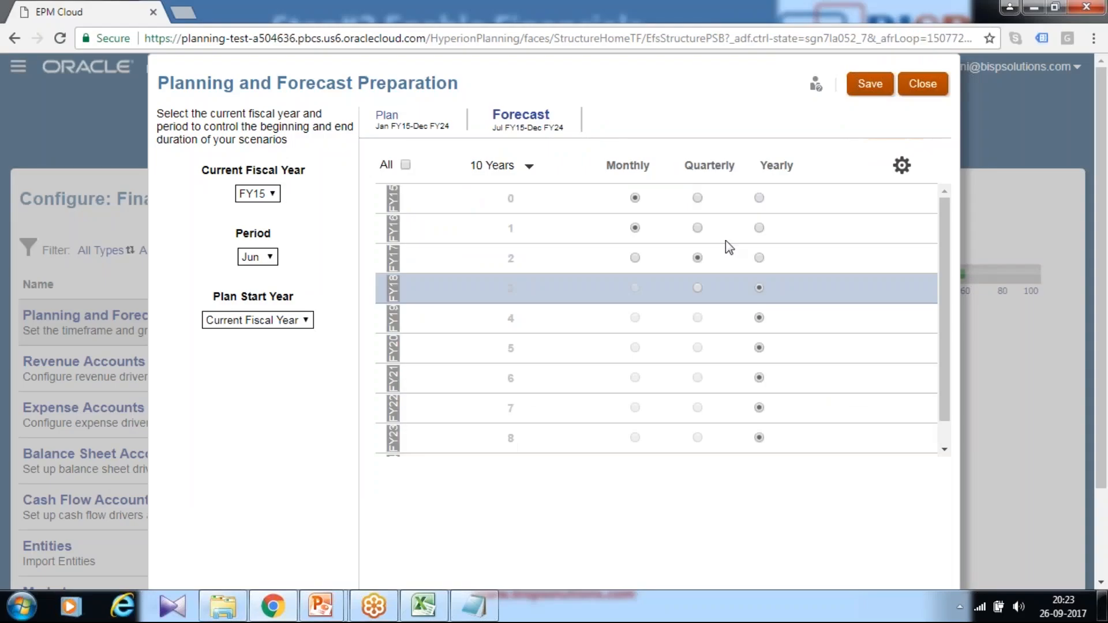
pyautogui.click(870, 84)
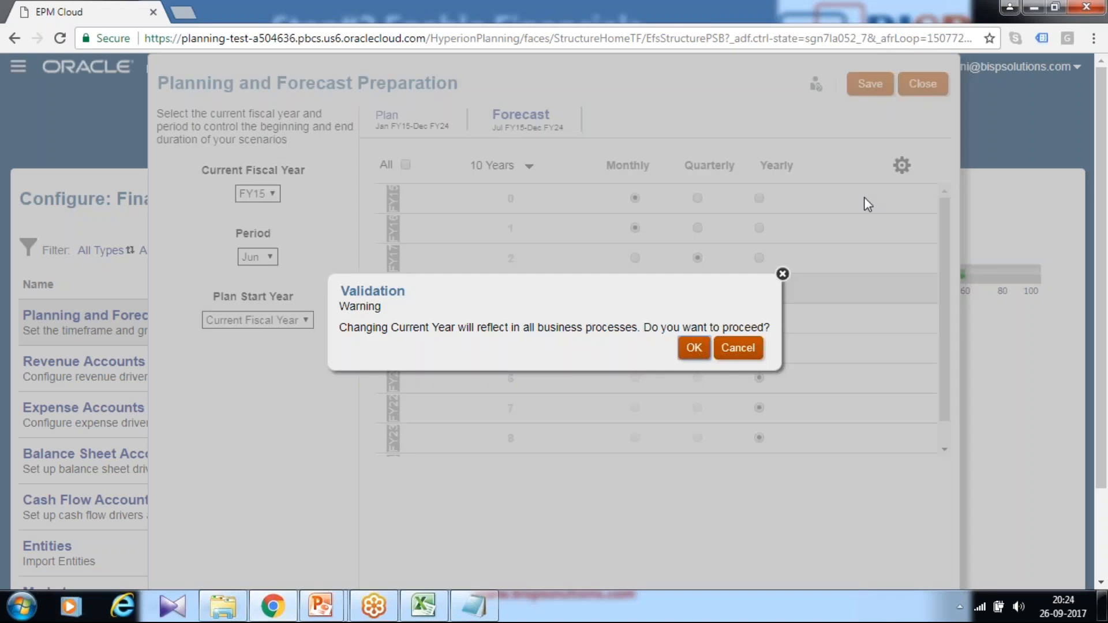
pyautogui.click(694, 348)
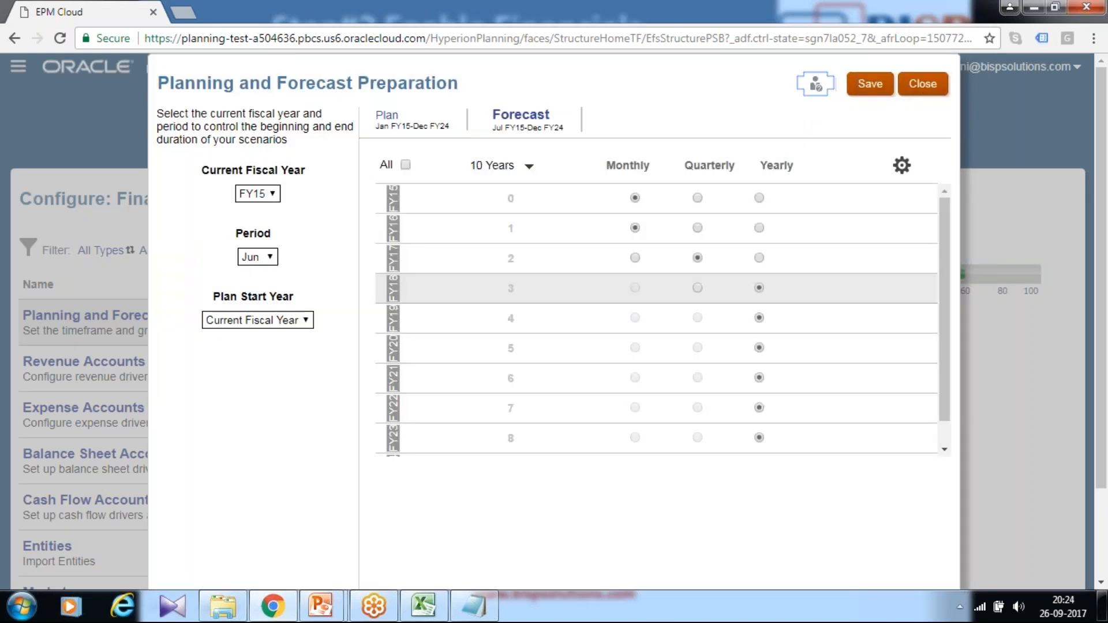
# Close Planning and Forecast Preparation, open the application settings, and set the thousands separator to Comma
pyautogui.click(923, 84)
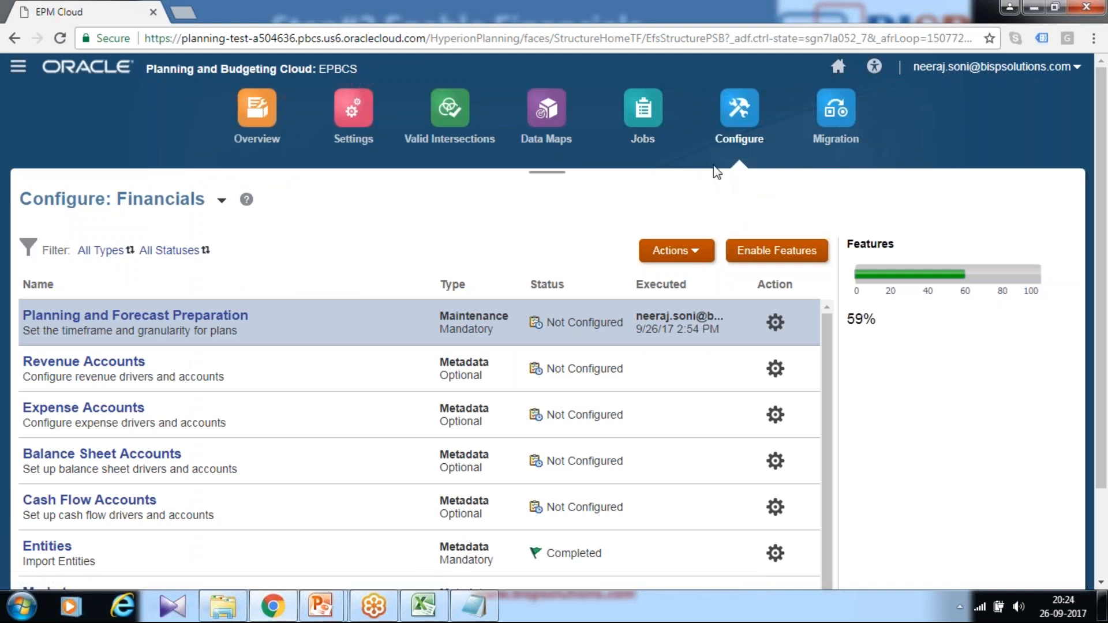
pyautogui.click(359, 149)
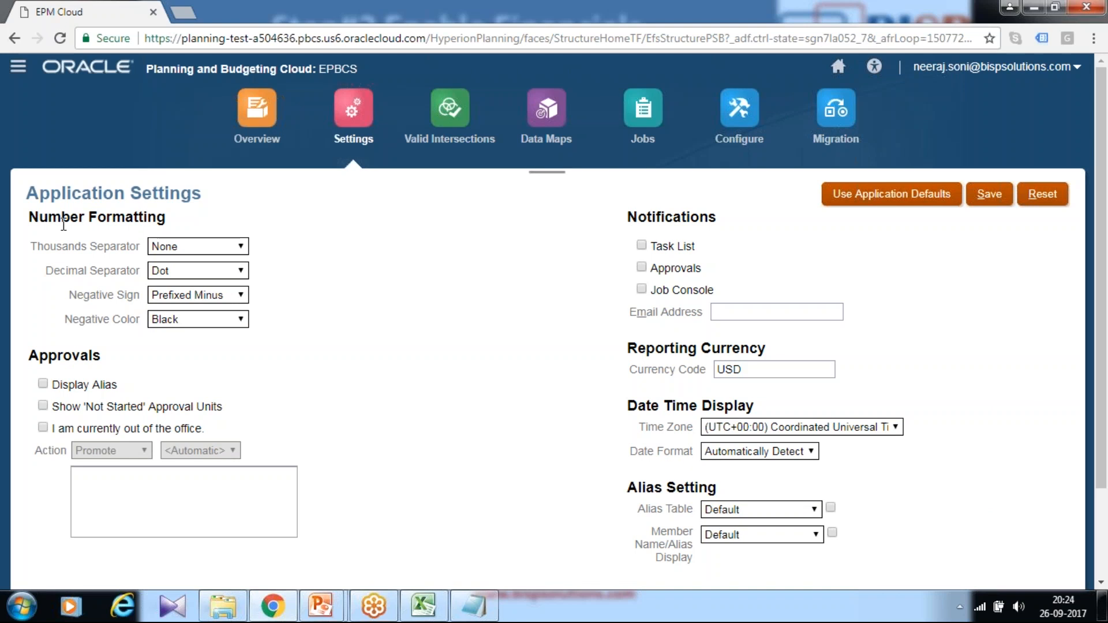
pyautogui.click(183, 246)
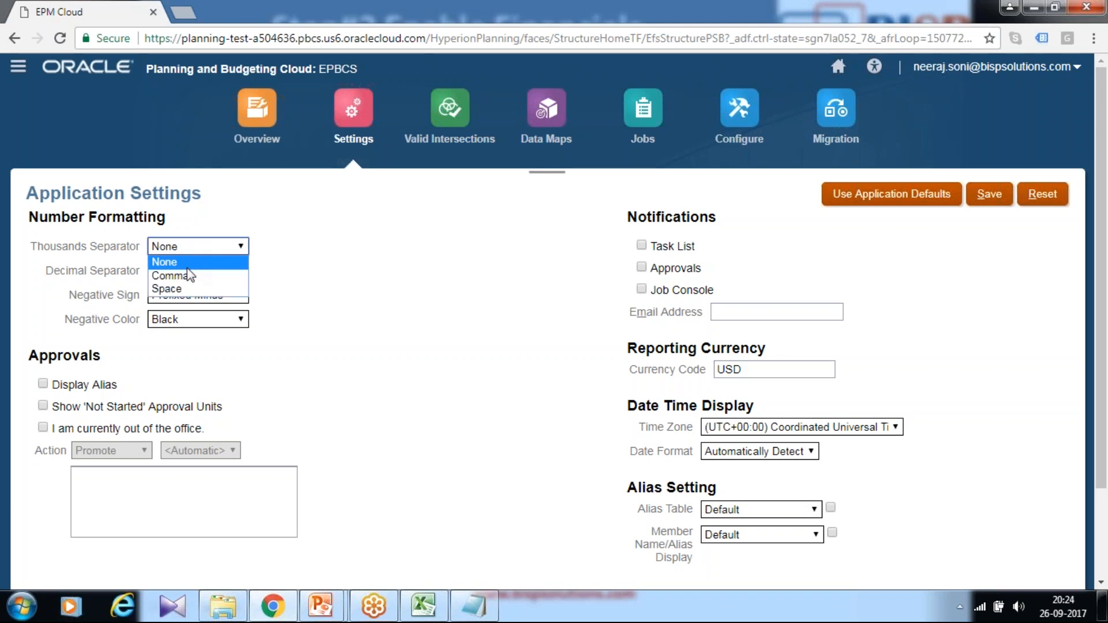
pyautogui.click(187, 275)
# Switch to Notepad and add the number format examples 100,000 and 1,00,000 on separate lines below the notes
pyautogui.click(473, 606)
pyautogui.click(426, 525)
pyautogui.press('Return')
pyautogui.press('Return')
pyautogui.write('100')
pyautogui.press('BackSpace')
pyautogui.press('BackSpace')
pyautogui.press('BackSpace')
pyautogui.write('100,000')
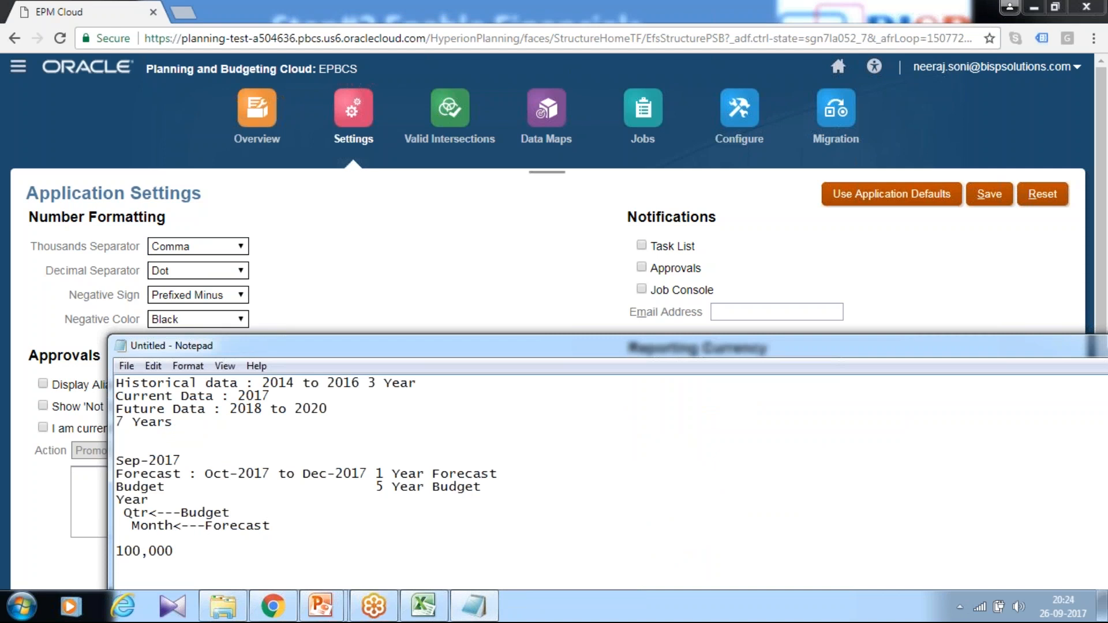
pyautogui.write(' 1,00,000')
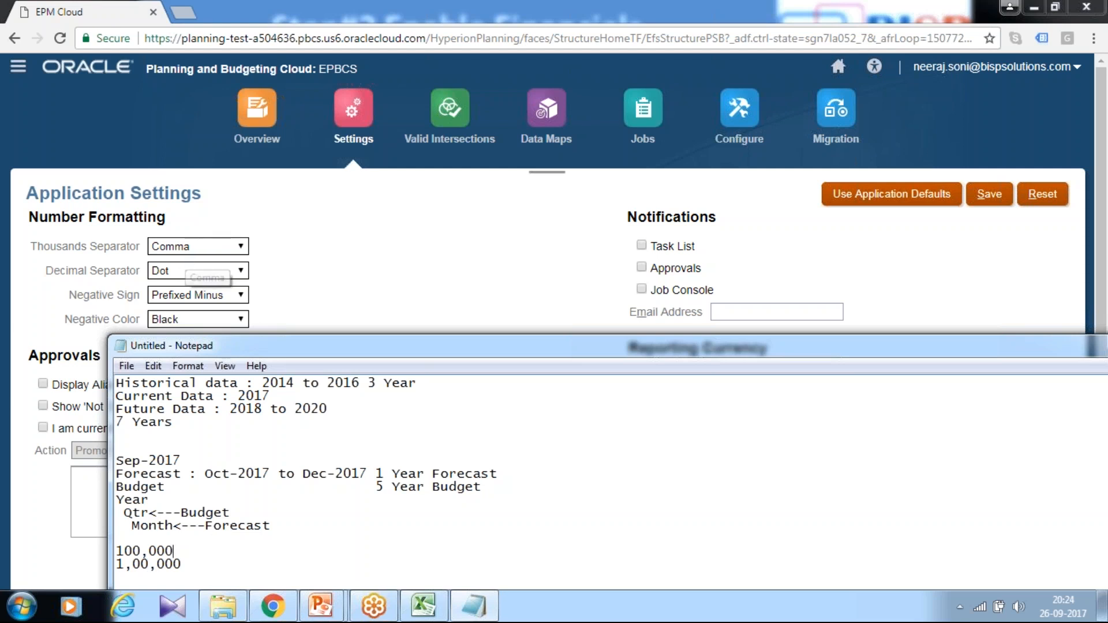
# Move the Notepad window aside and save the application settings in EPM Cloud
pyautogui.moveTo(304, 348); pyautogui.dragTo(471, 350)
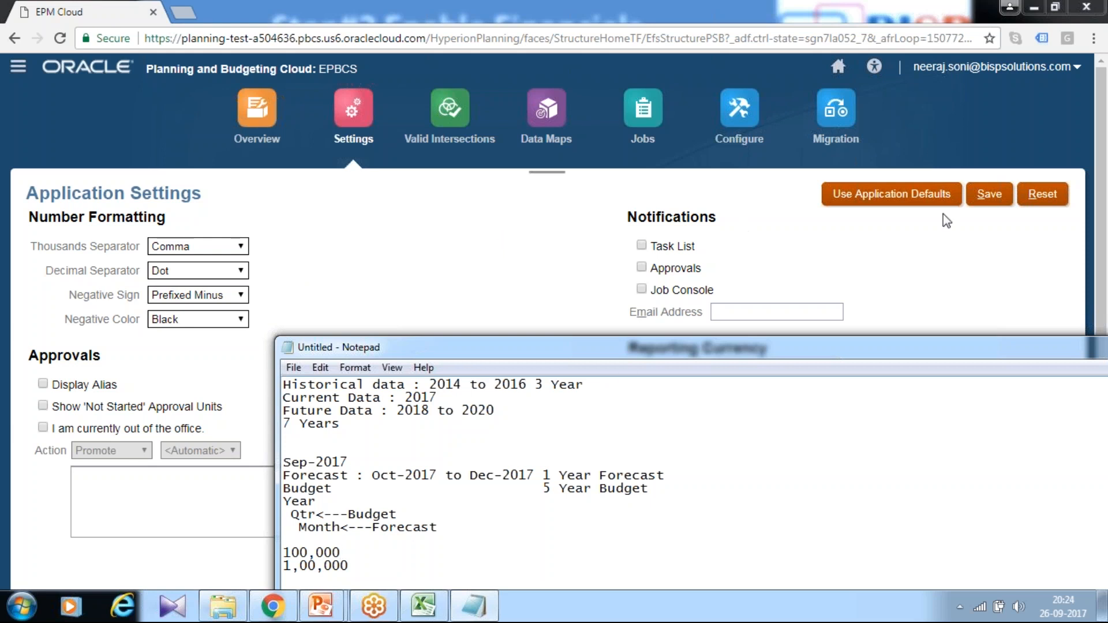
pyautogui.click(989, 199)
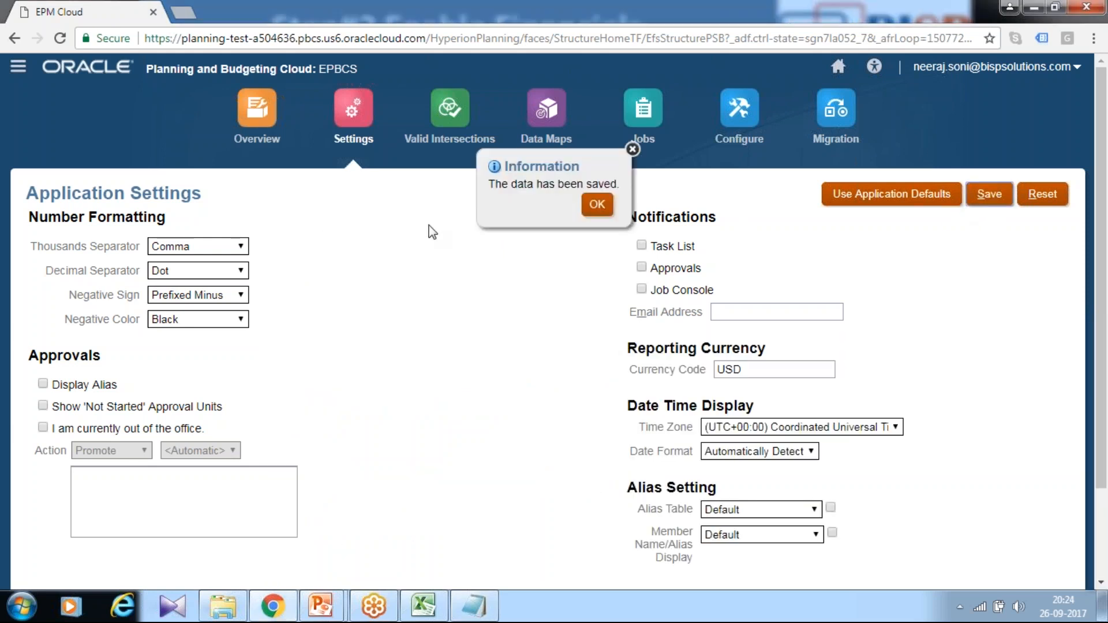
pyautogui.click(597, 204)
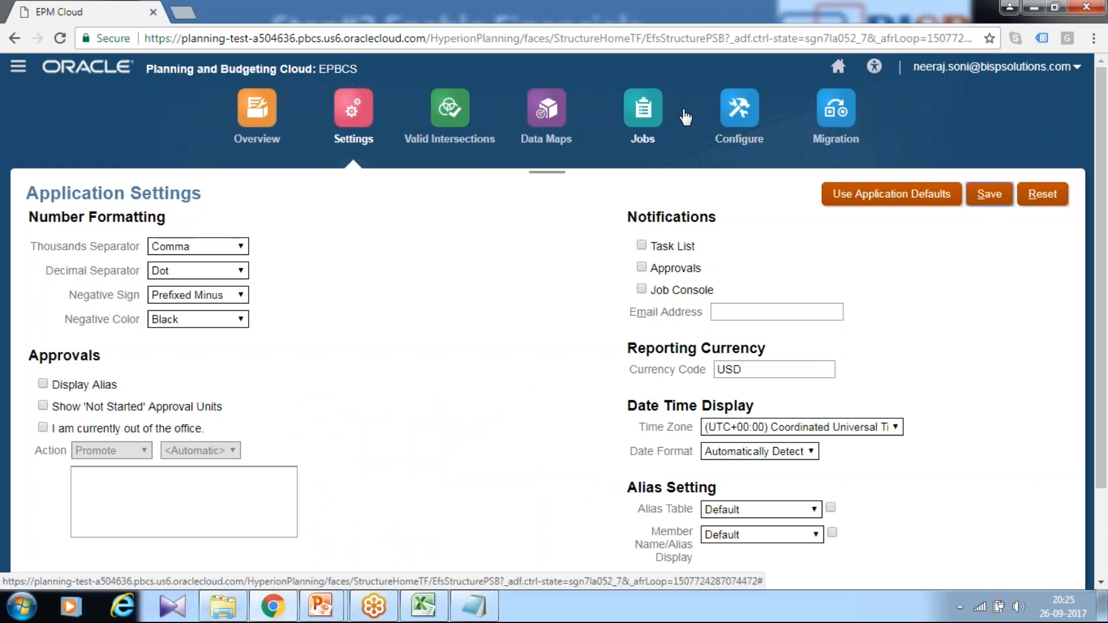
# Open the user variables from the home page's tools and set the Currency variable to USD
pyautogui.click(846, 75)
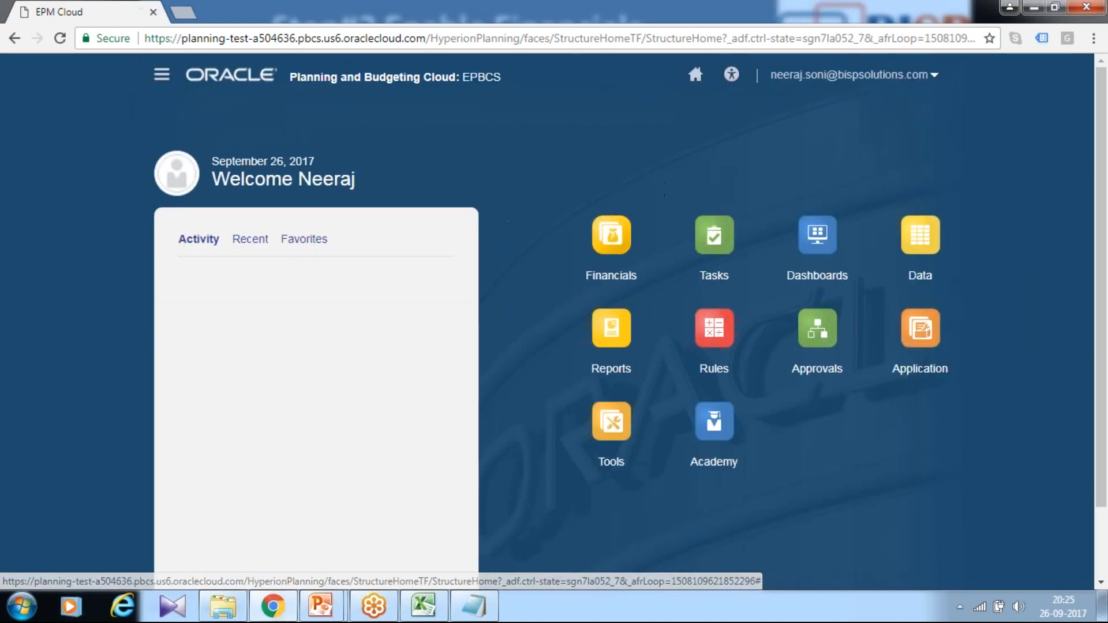
pyautogui.click(615, 448)
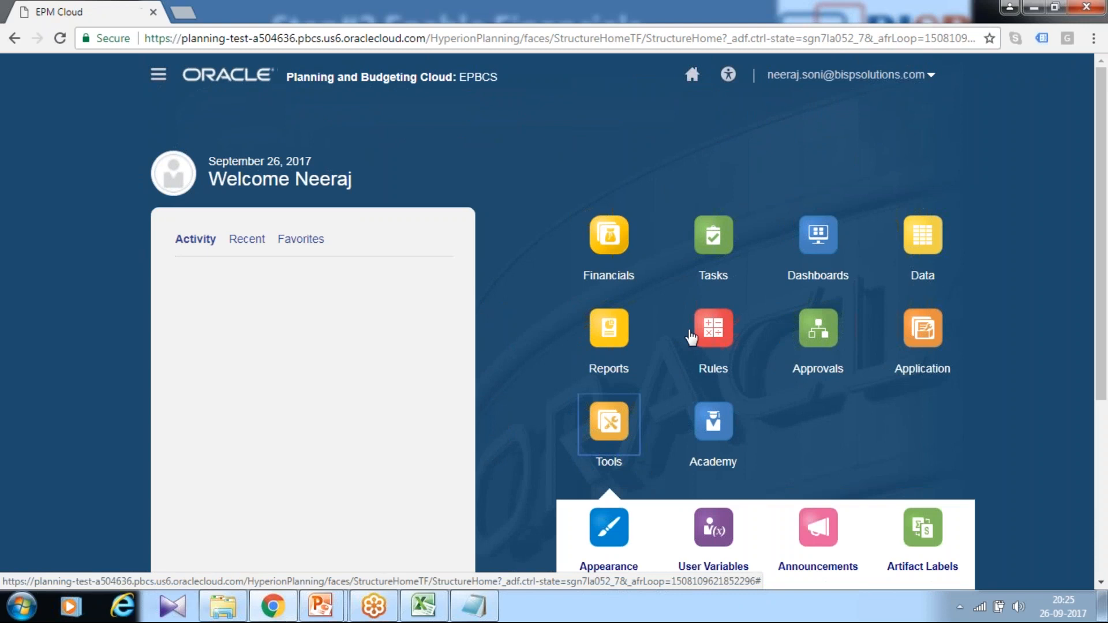
pyautogui.scroll(-4, 691, 337)
pyautogui.click(714, 323)
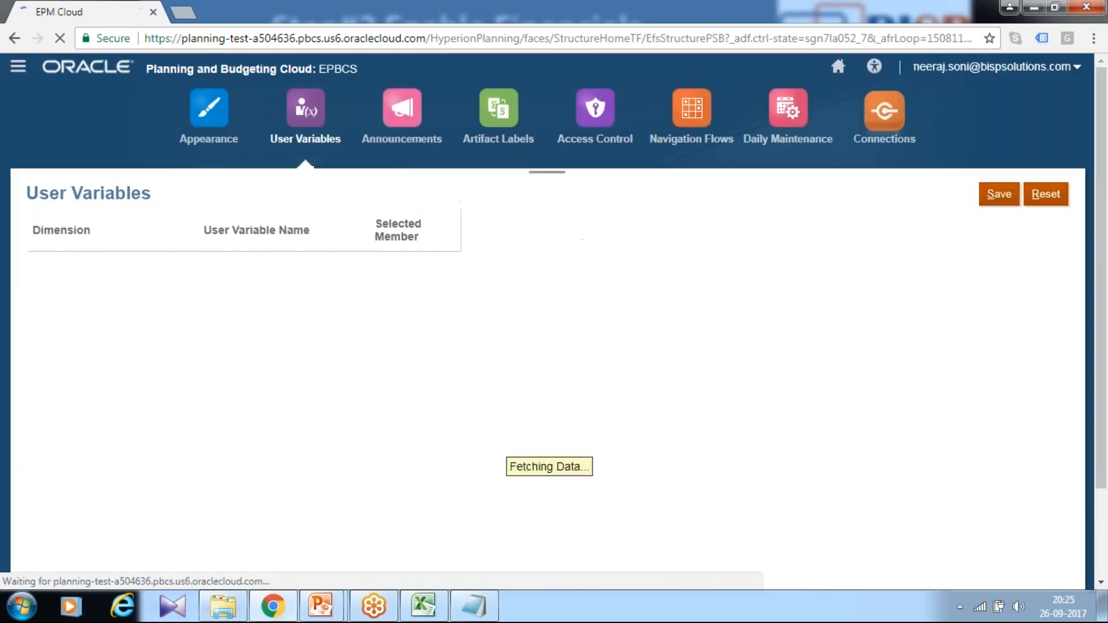
pyautogui.click(451, 251)
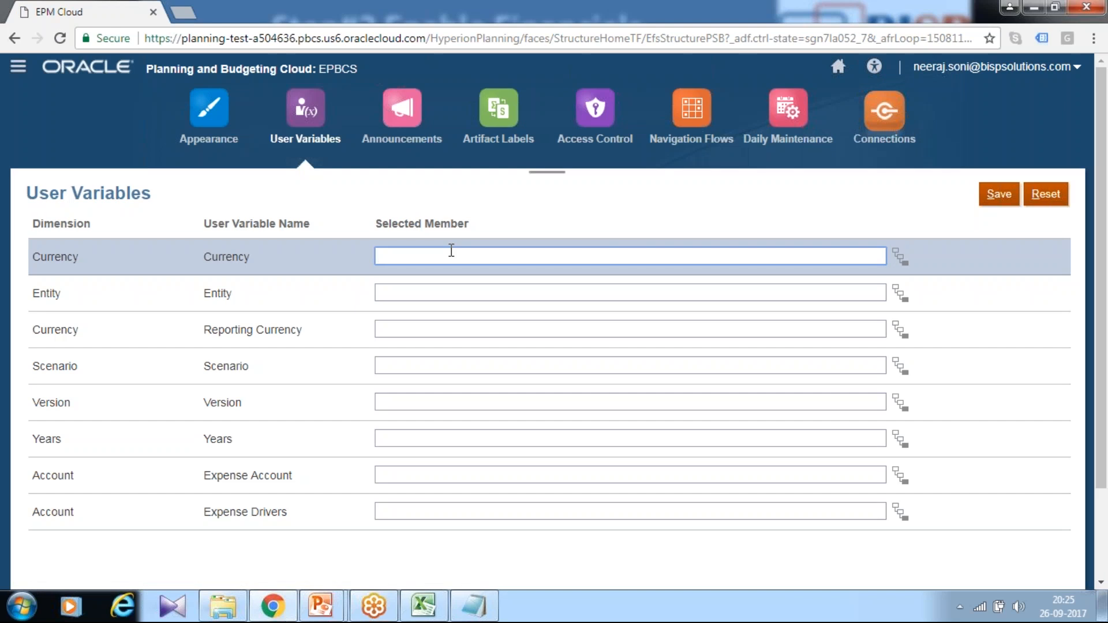
pyautogui.write('USD')
pyautogui.press('Tab')
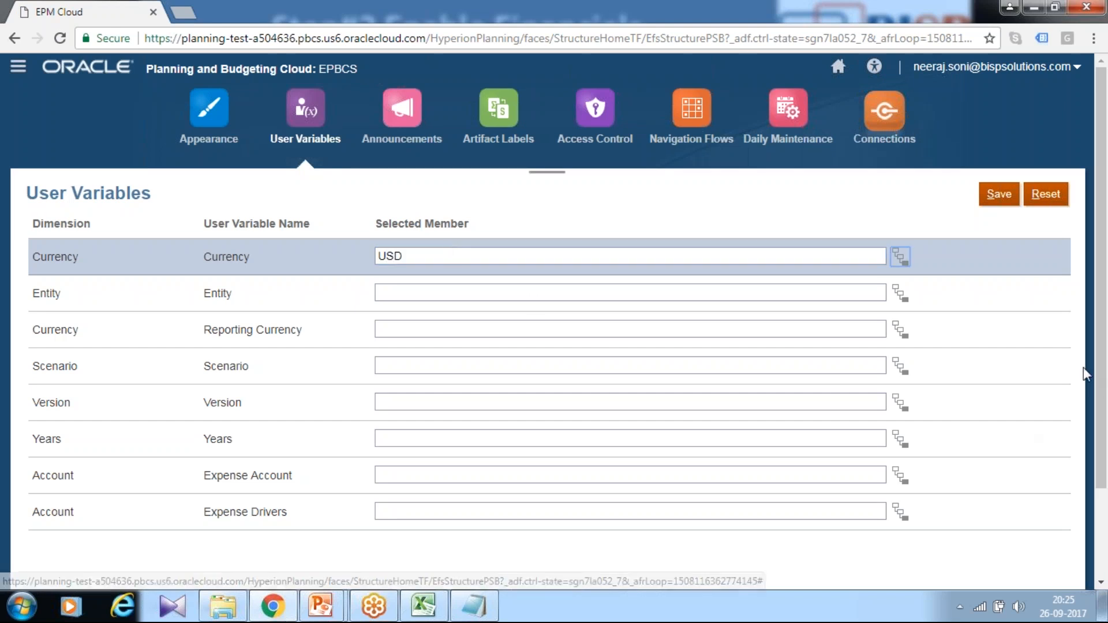
# Switch to the PowerPoint slideshow and advance to the slide listing the selected member for each user variable
pyautogui.click(1083, 492)
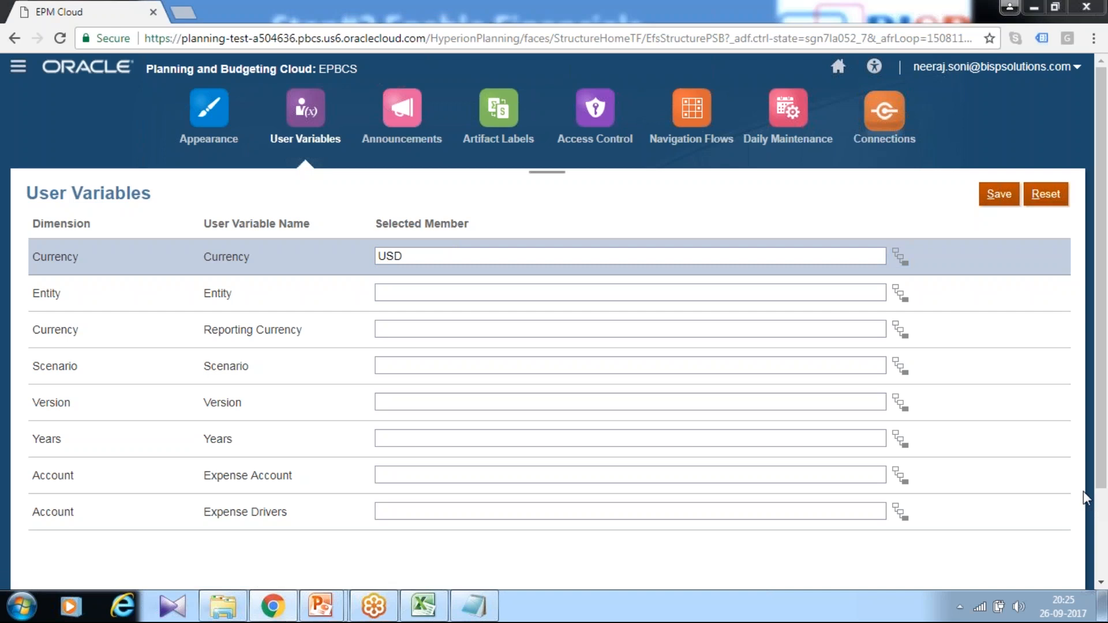
pyautogui.click(970, 432)
pyautogui.click(998, 137)
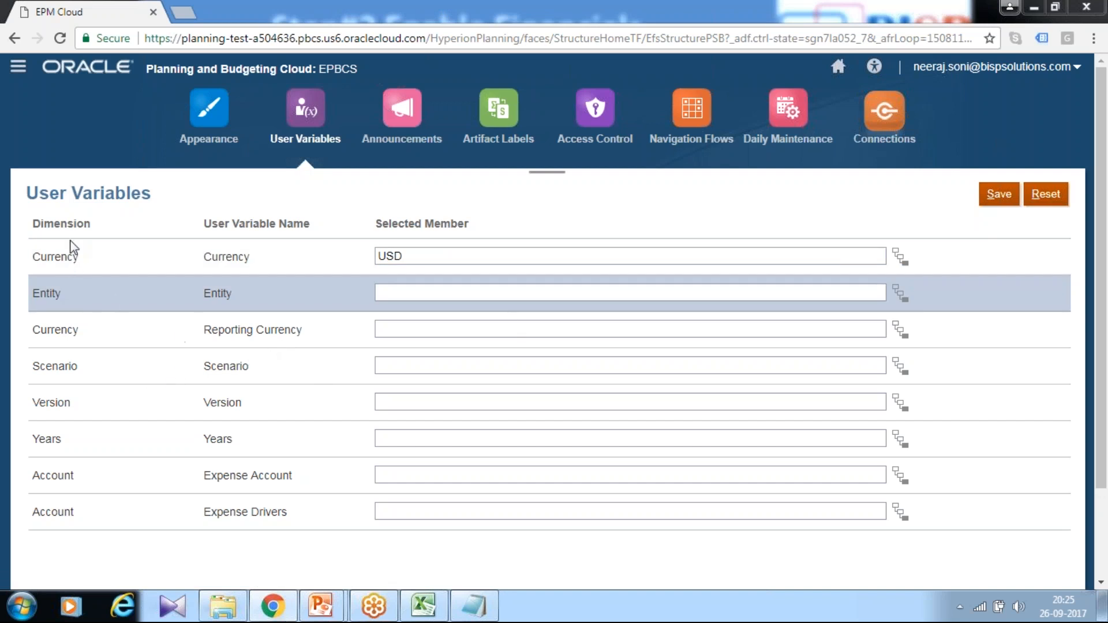
pyautogui.hotkey('alt', 'Tab')
pyautogui.hotkey('alt', 'Tab')
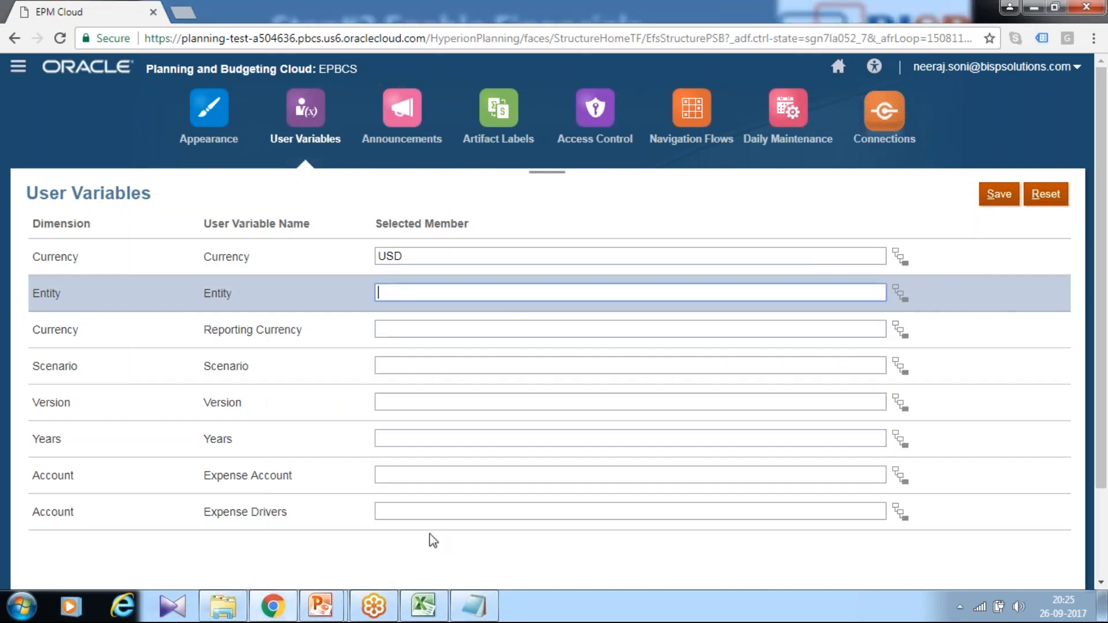
pyautogui.click(344, 609)
pyautogui.click(421, 525)
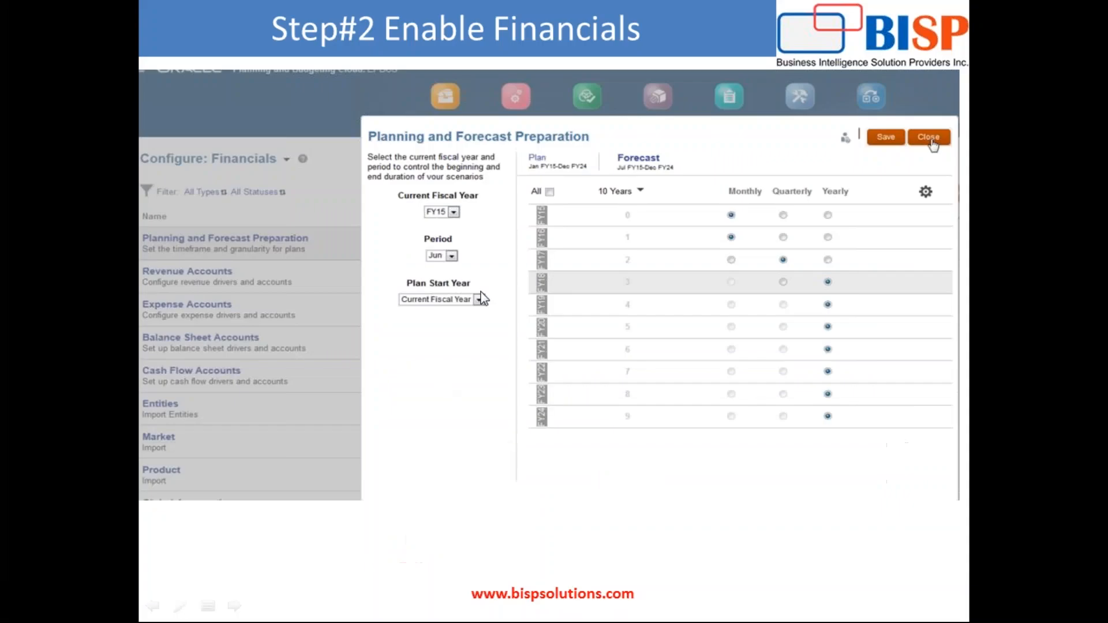
pyautogui.click(487, 340)
pyautogui.click(476, 320)
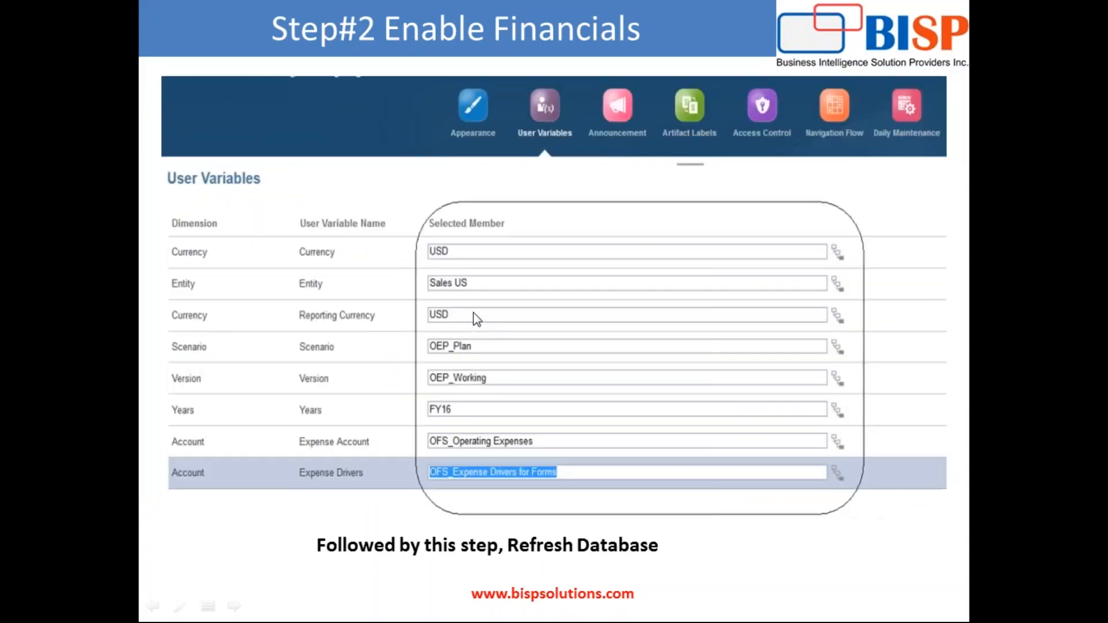
# Return to EPM Cloud and set the Entity variable to Sales US and Reporting Currency to USD_Reporting
pyautogui.hotkey('alt', 'Tab')
pyautogui.click(451, 288)
pyautogui.write('Sales US')
pyautogui.press('Tab')
pyautogui.write('USD')
pyautogui.click(456, 362)
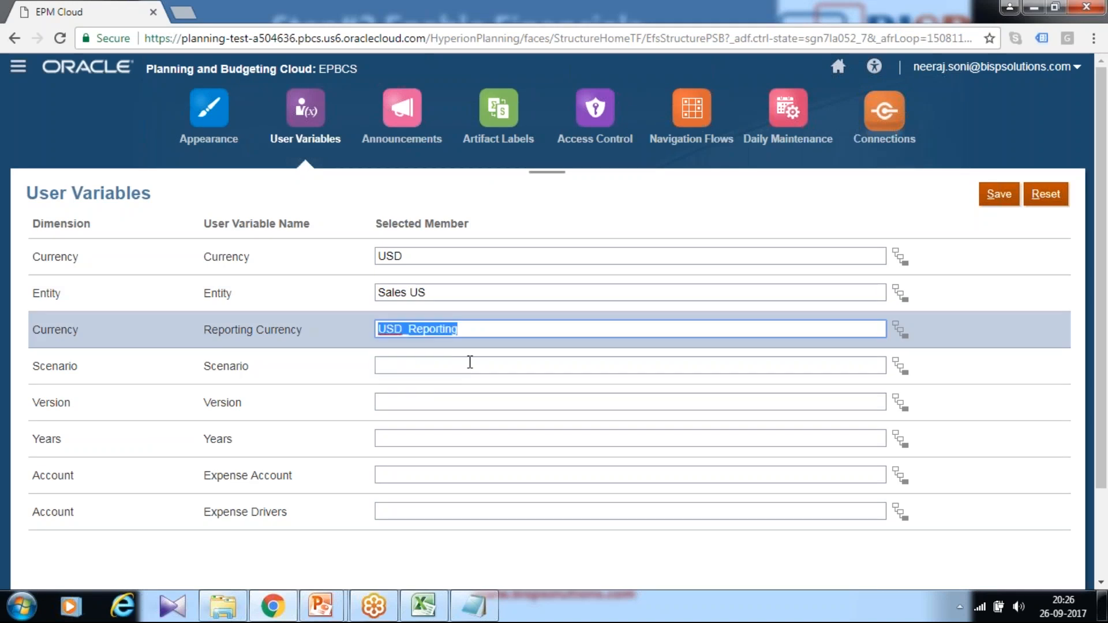
# Check the Scenario member on the PowerPoint slide and set the Scenario variable to OEP_Plan in EPM Cloud
pyautogui.click(470, 361)
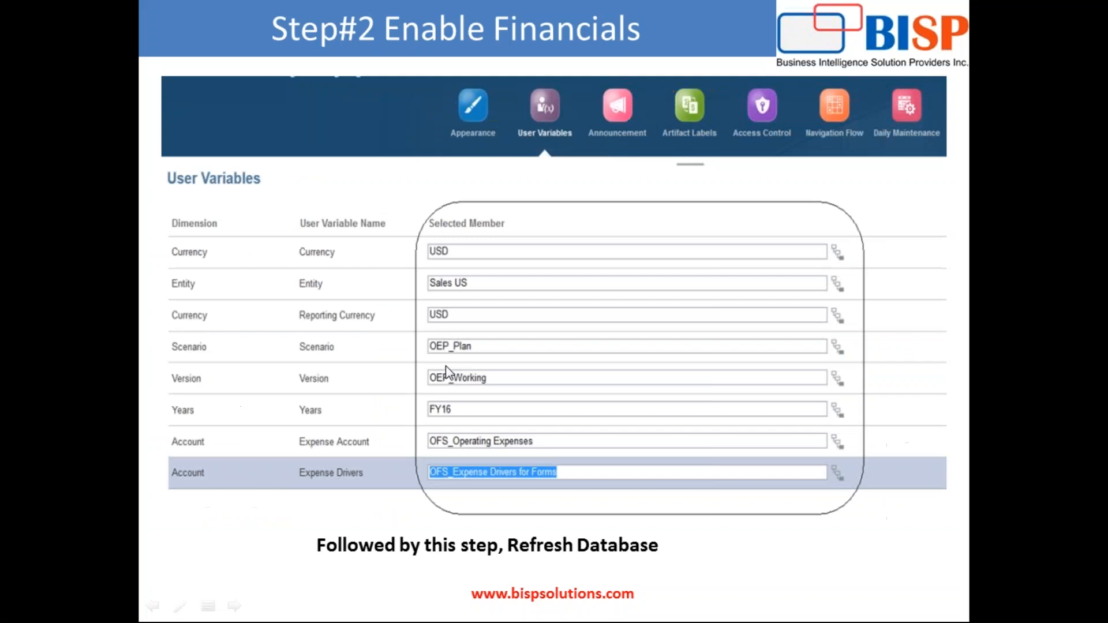
pyautogui.hotkey('alt', 'Tab')
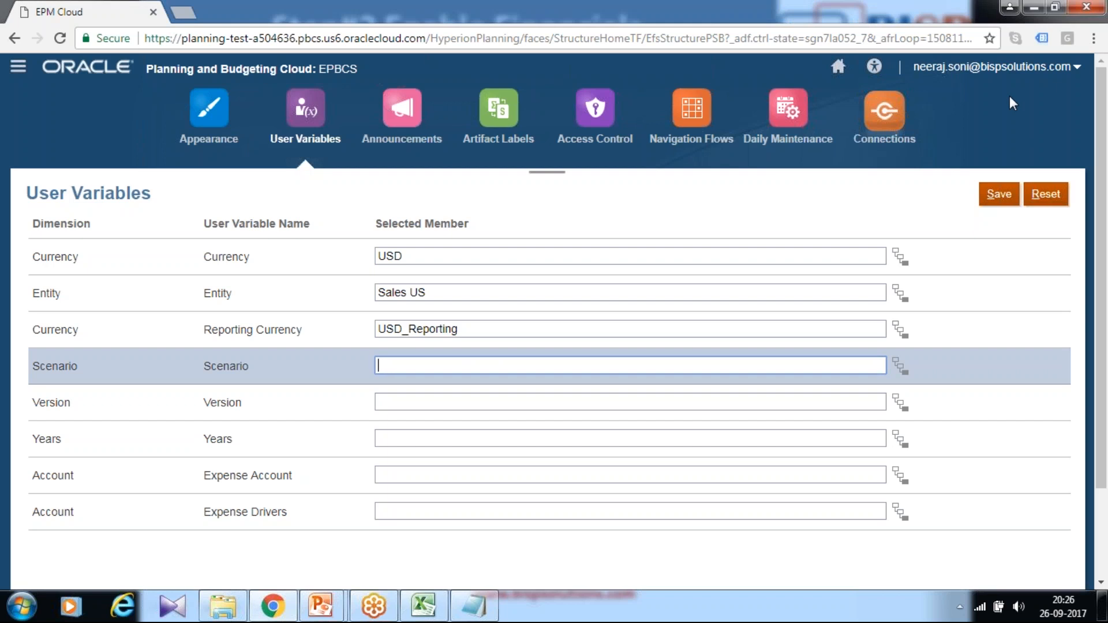
pyautogui.hotkey('alt', 'Tab')
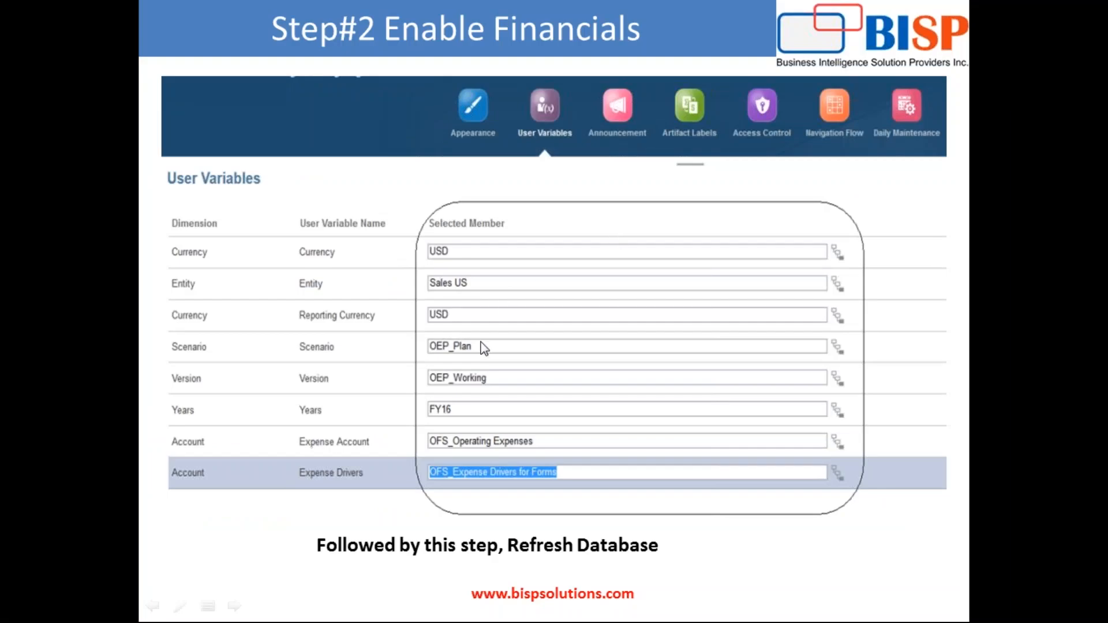
pyautogui.hotkey('alt', 'Tab')
pyautogui.write('OEP_')
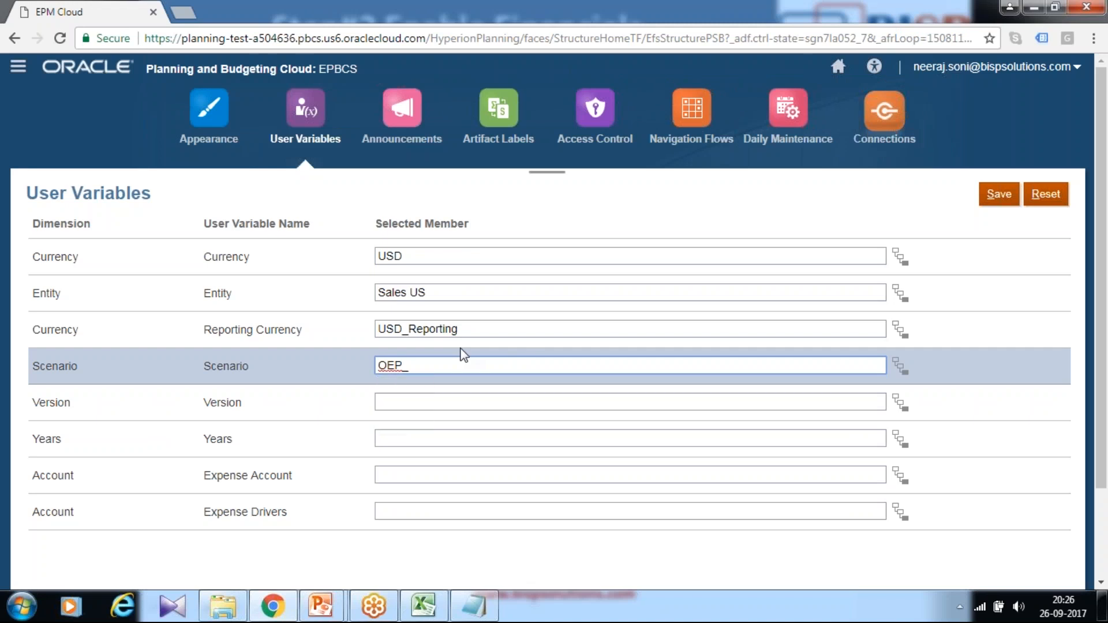
pyautogui.write('Plan')
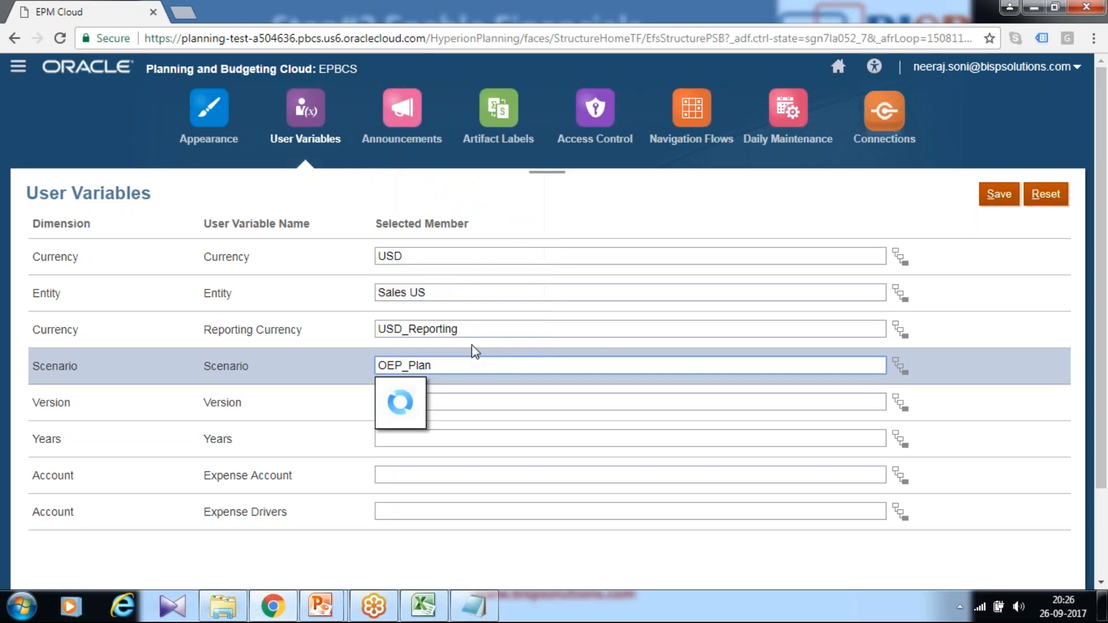
pyautogui.click(445, 403)
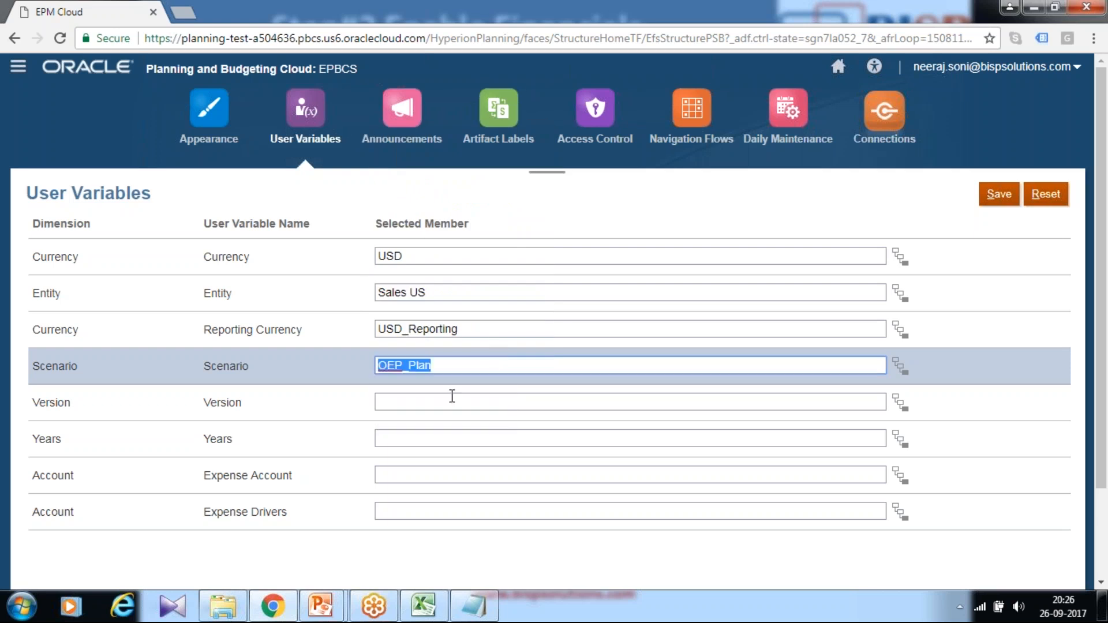
# Set the Version variable to OEP_Working and the Years variable to FY16, checking both against the PowerPoint slide
pyautogui.click(451, 396)
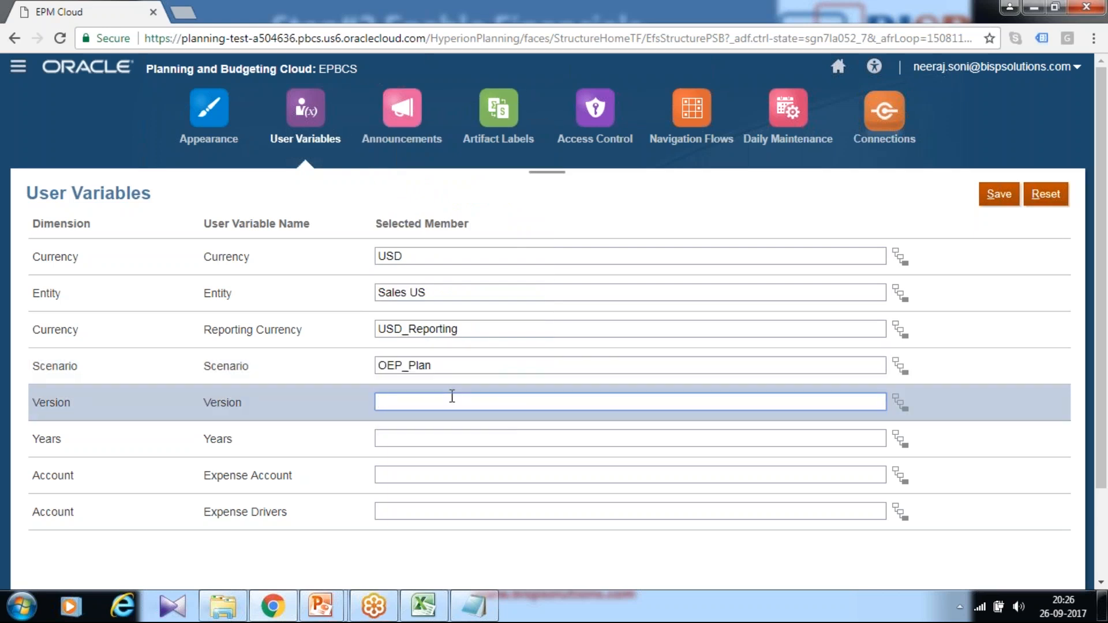
pyautogui.write('OEP_')
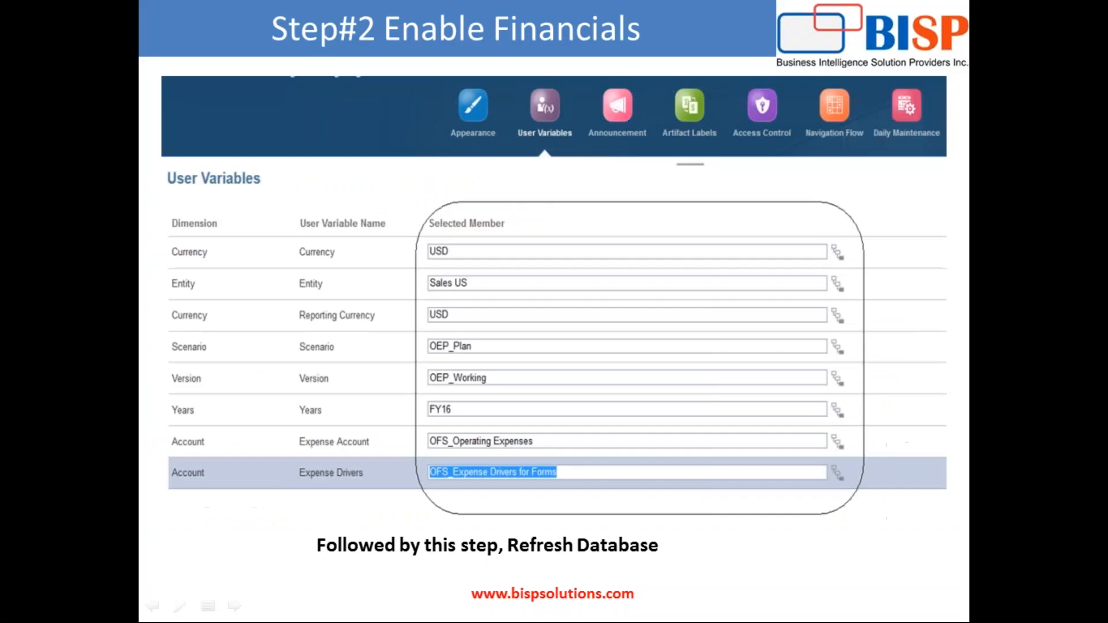
pyautogui.hotkey('alt', 'Tab')
pyautogui.click(493, 398)
pyautogui.write('_work')
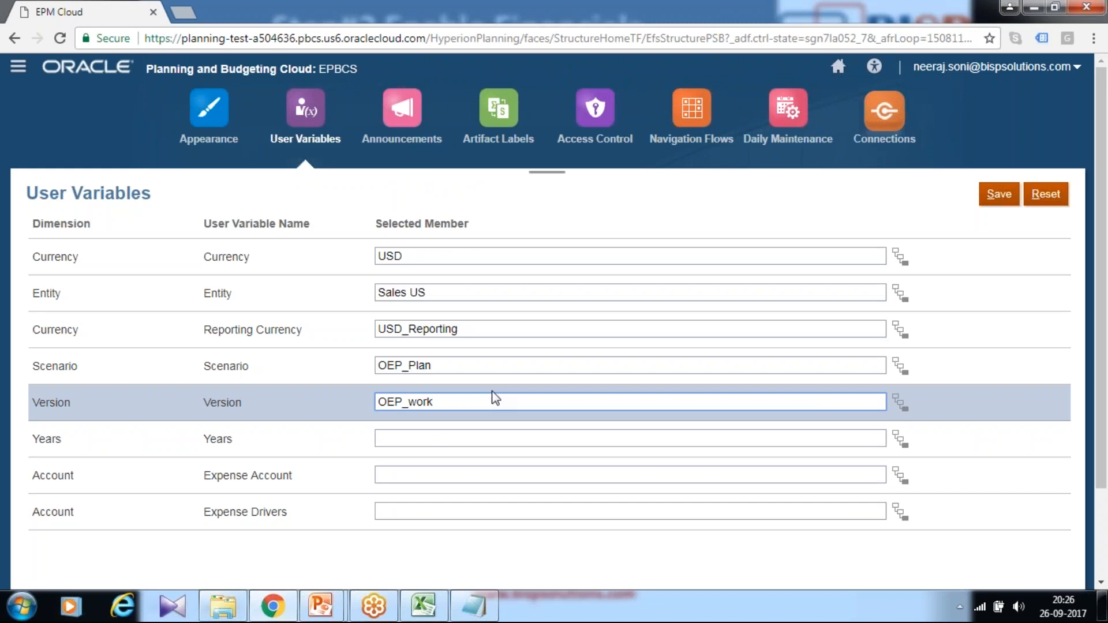
pyautogui.write('ing')
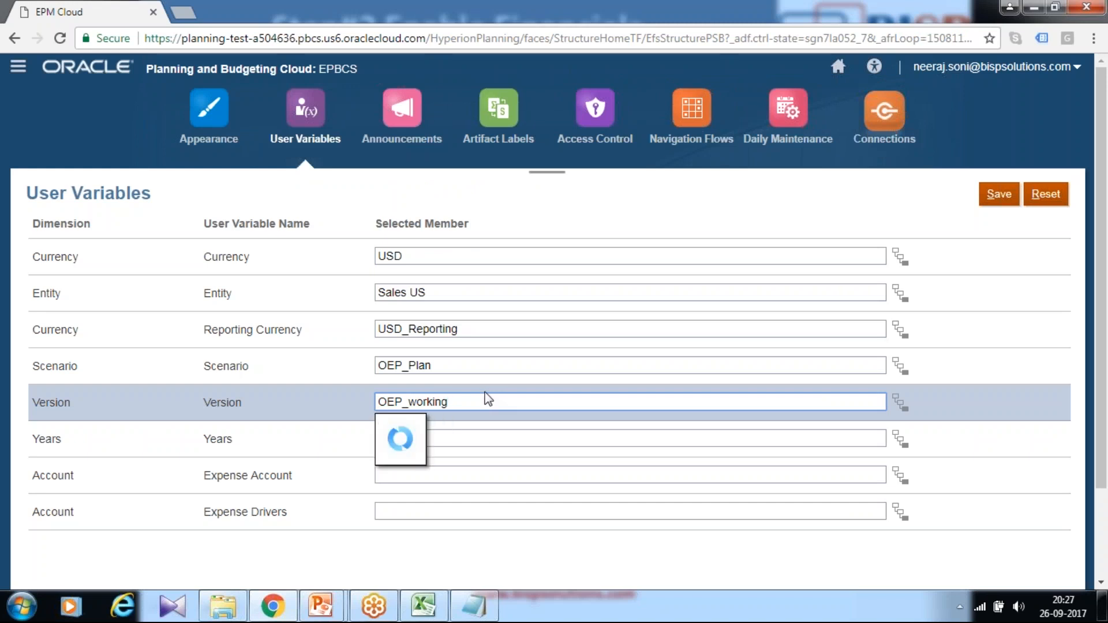
pyautogui.click(409, 423)
pyautogui.click(414, 437)
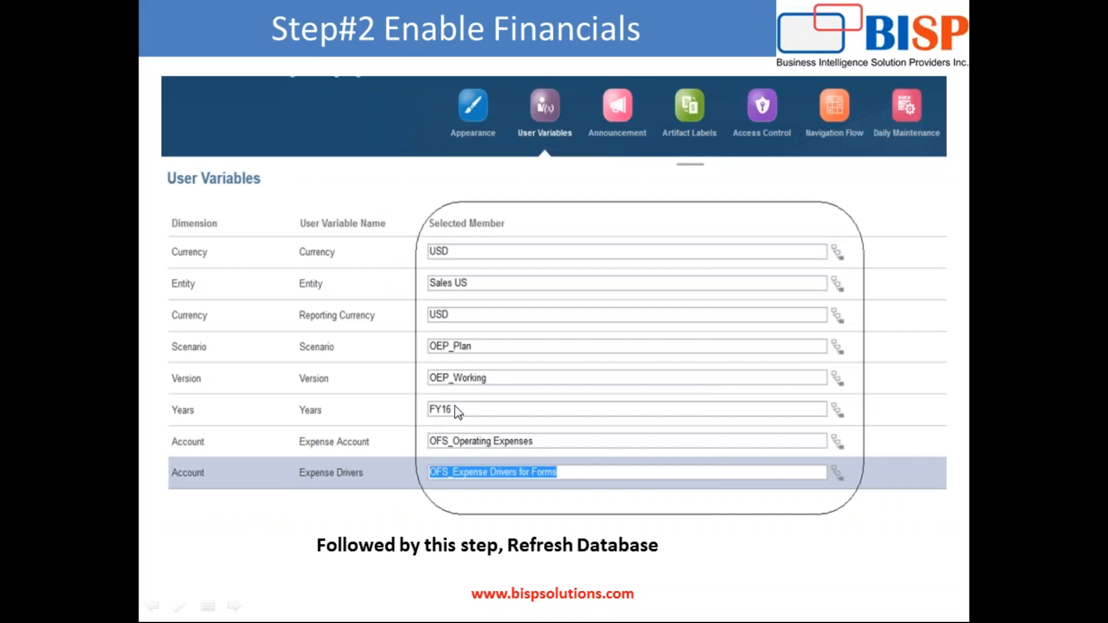
pyautogui.hotkey('alt', 'Tab')
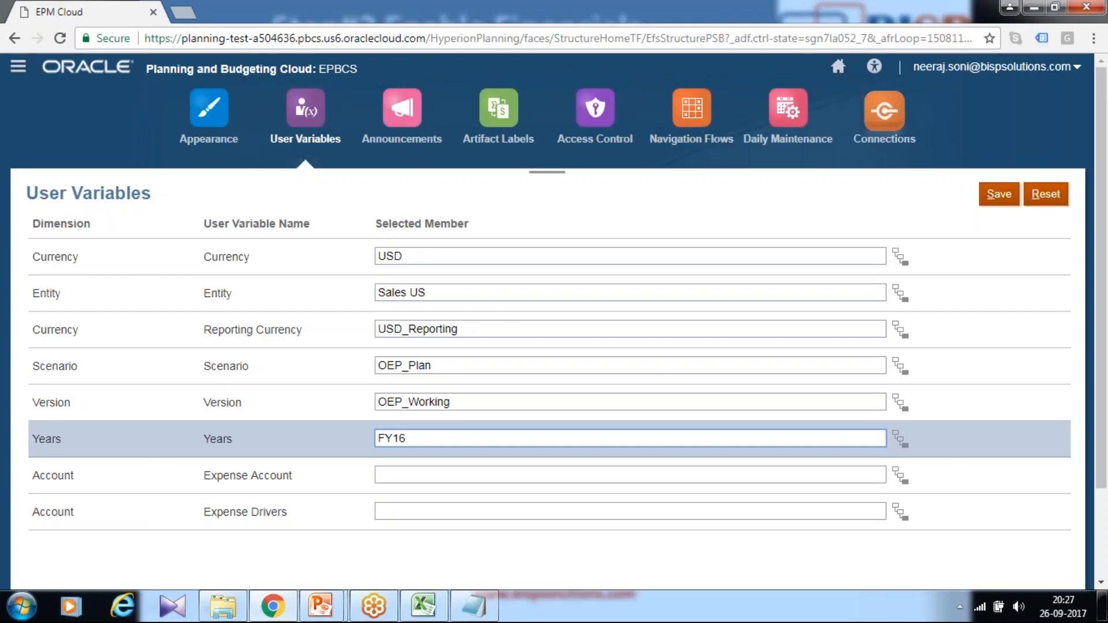
# Set the Expense Account variable to OFS_Operating Expenses, following the PowerPoint slide
pyautogui.click(462, 474)
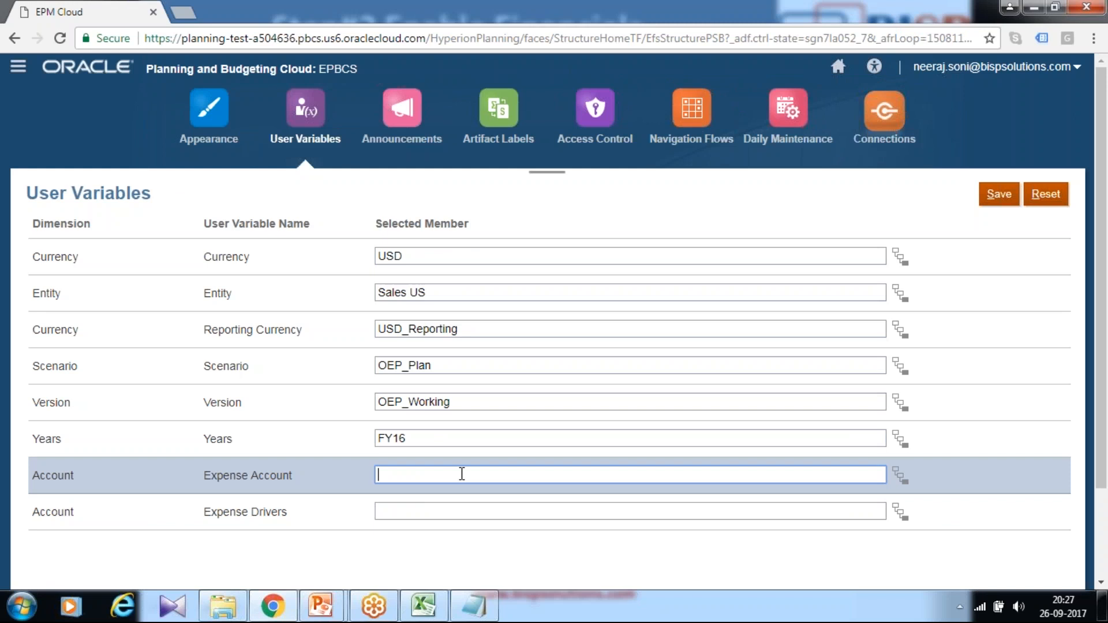
pyautogui.hotkey('alt', 'Tab')
pyautogui.hotkey('alt', 'Tab')
pyautogui.write('OFS_op')
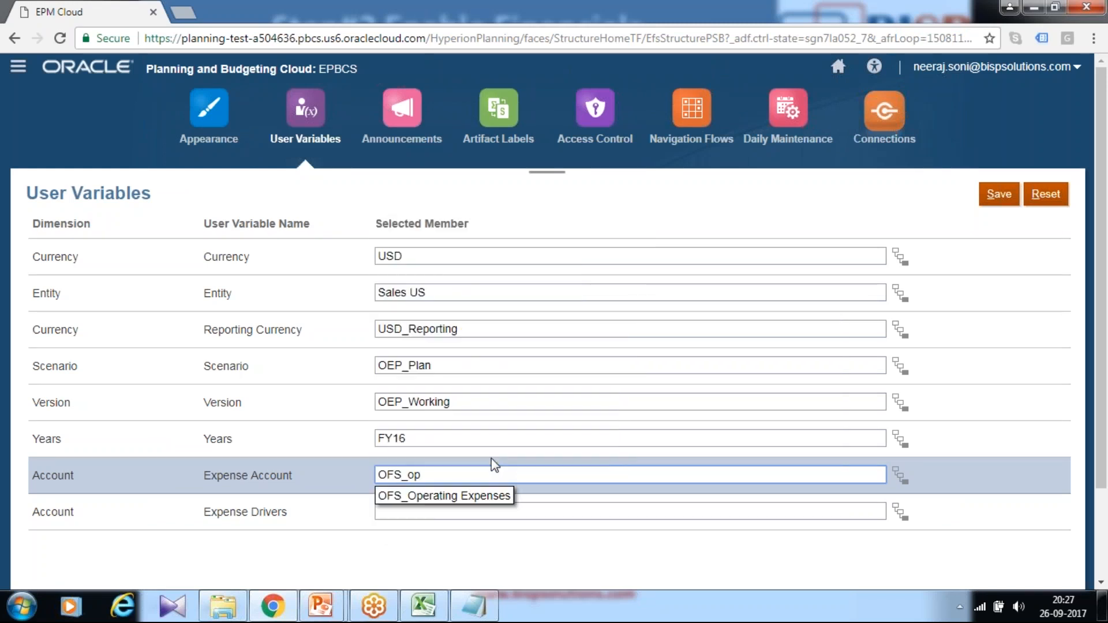
pyautogui.click(500, 498)
# Set the Expense Drivers variable to OFS_Expense Drivers for Forms, checking the member name against the PowerPoint slide
pyautogui.click(500, 507)
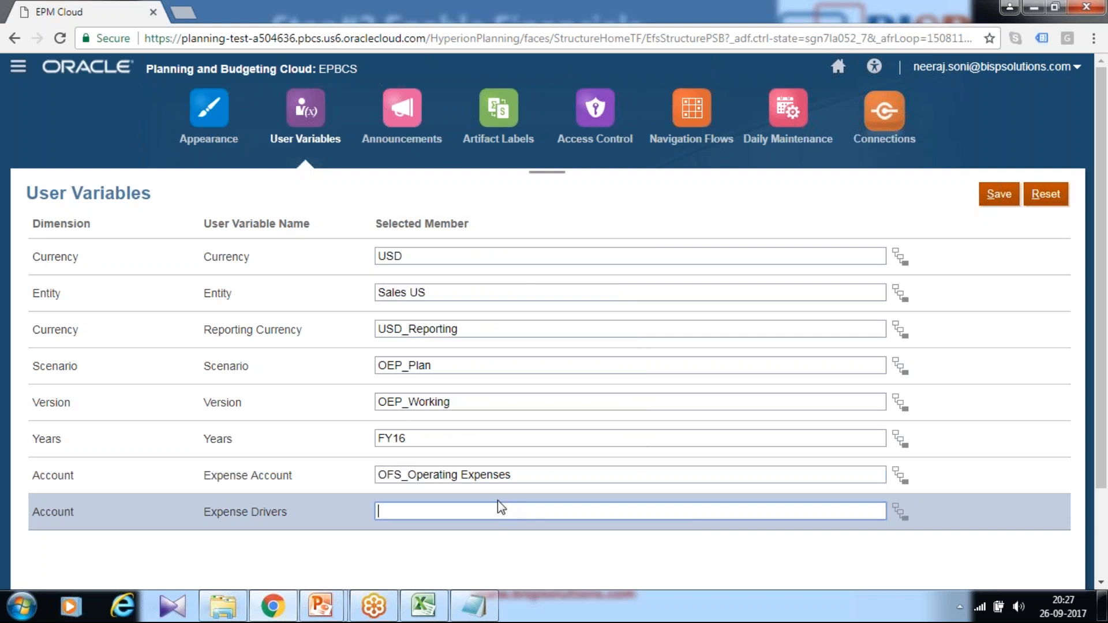
pyautogui.hotkey('alt', 'Tab')
pyautogui.hotkey('alt', 'Tab')
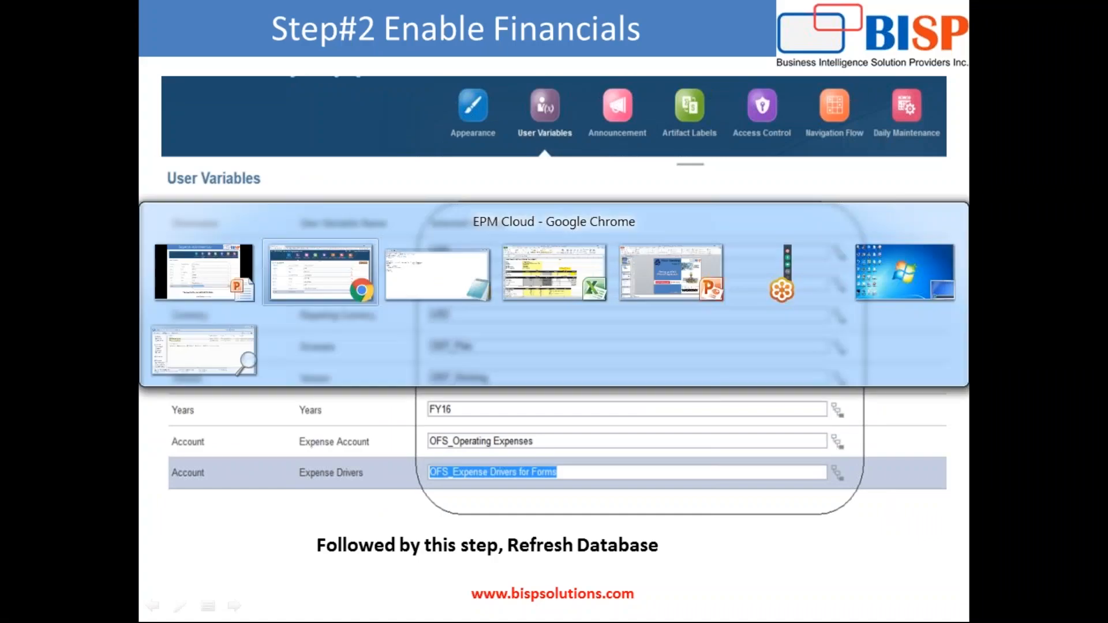
pyautogui.press('BackSpace')
pyautogui.press('BackSpace')
pyautogui.press('BackSpace')
pyautogui.write('OFS_')
pyautogui.hotkey('alt', 'Tab')
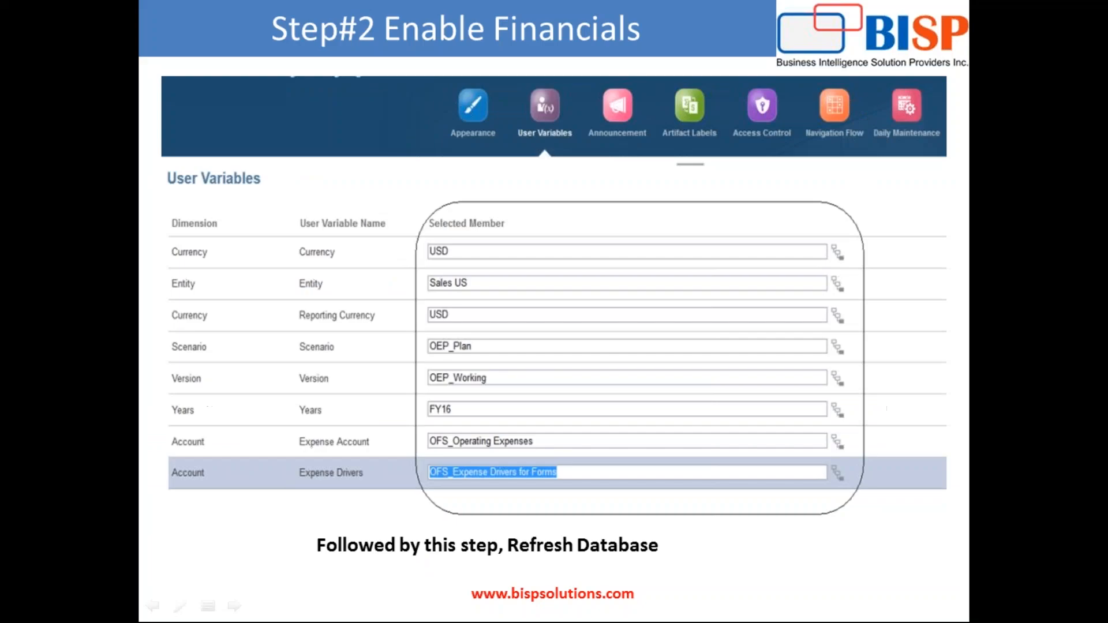
pyautogui.hotkey('alt', 'Tab')
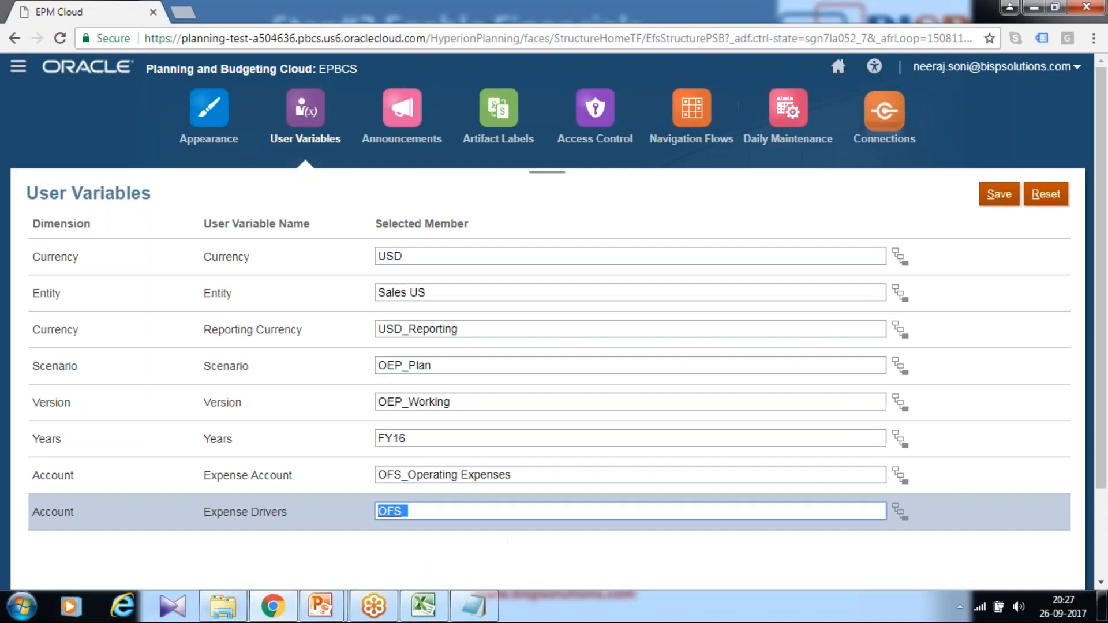
pyautogui.press('Right')
pyautogui.write('E')
pyautogui.click(514, 531)
# Save the user variable assignments in EPM Cloud
pyautogui.click(1013, 194)
pyautogui.click(597, 204)
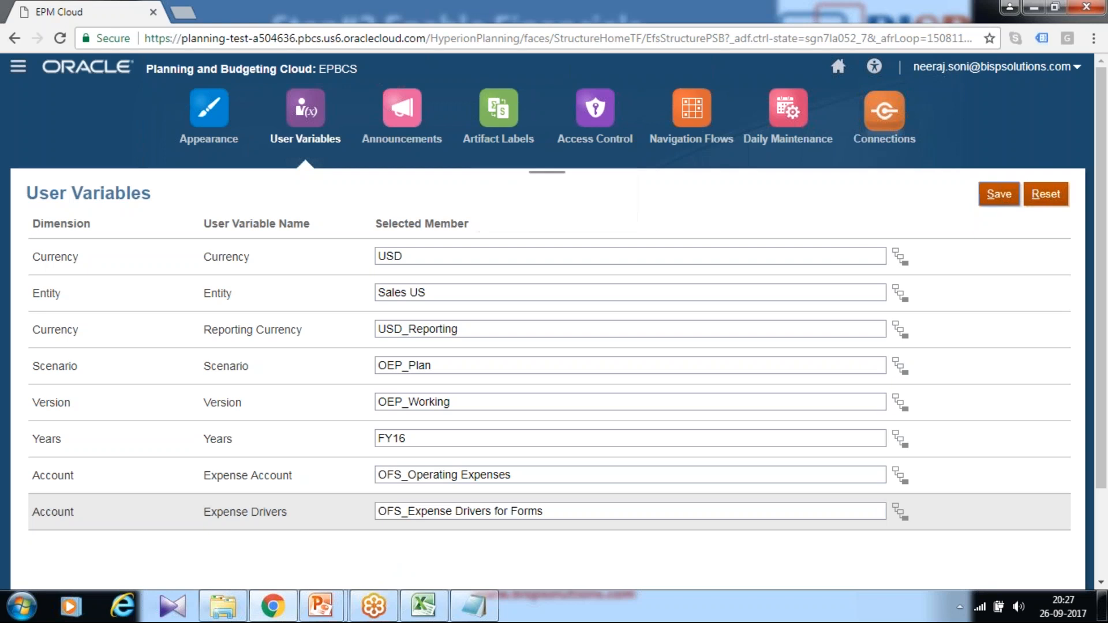
pyautogui.scroll(-2, 839, 230)
pyautogui.scroll(2, 839, 230)
# Open the dimension editor and expand OFS_Financials Accounts in the Account dimension to examine its members
pyautogui.click(838, 70)
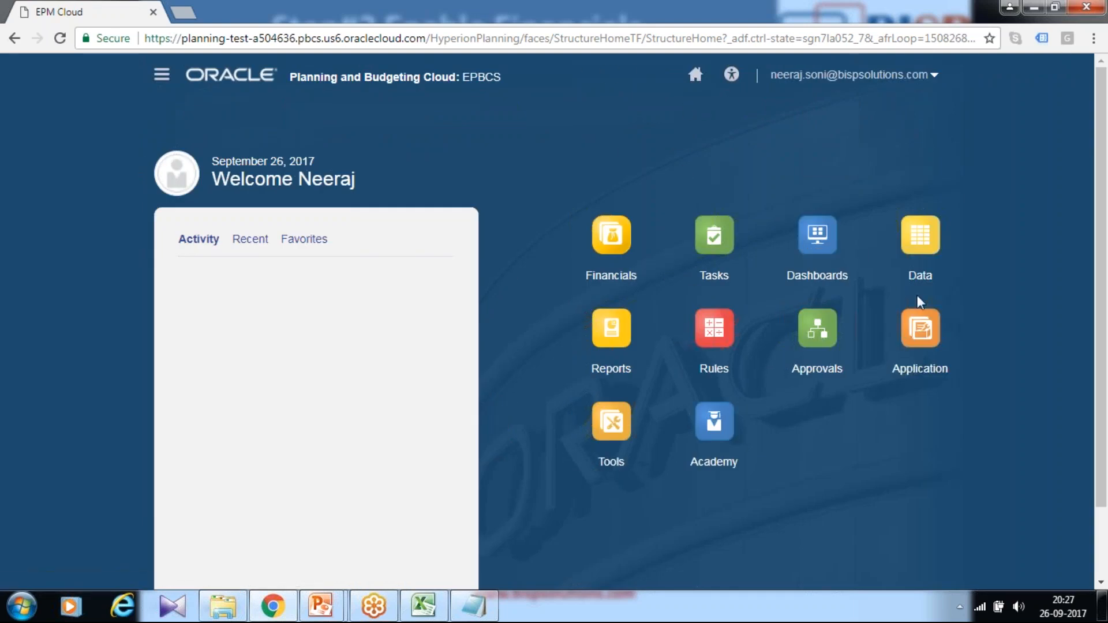
pyautogui.click(920, 335)
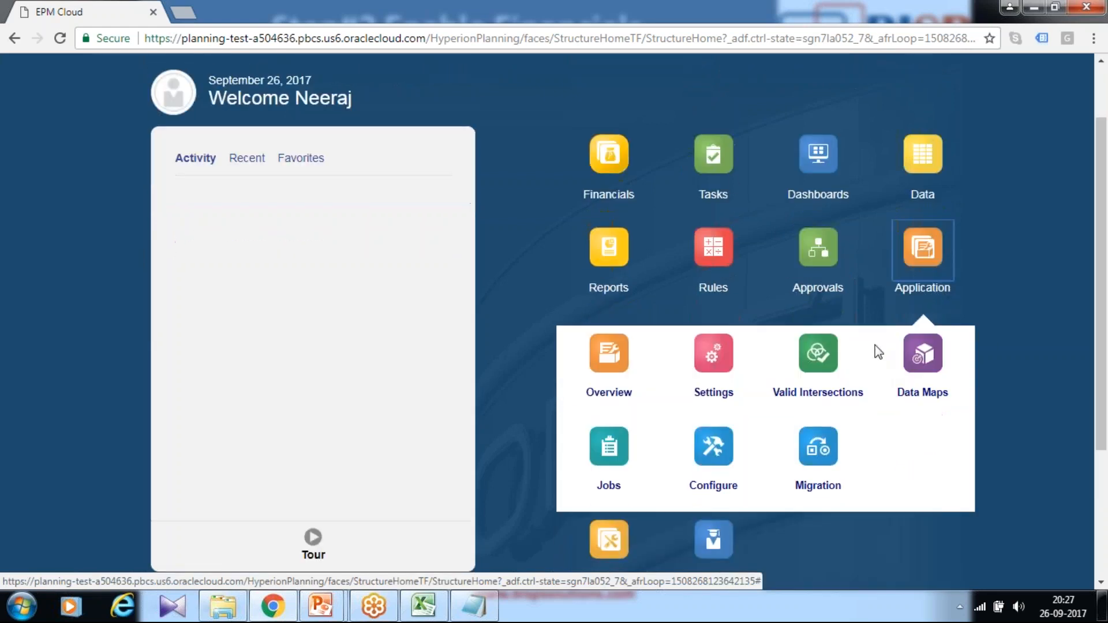
pyautogui.scroll(2, 151, 95)
pyautogui.click(158, 75)
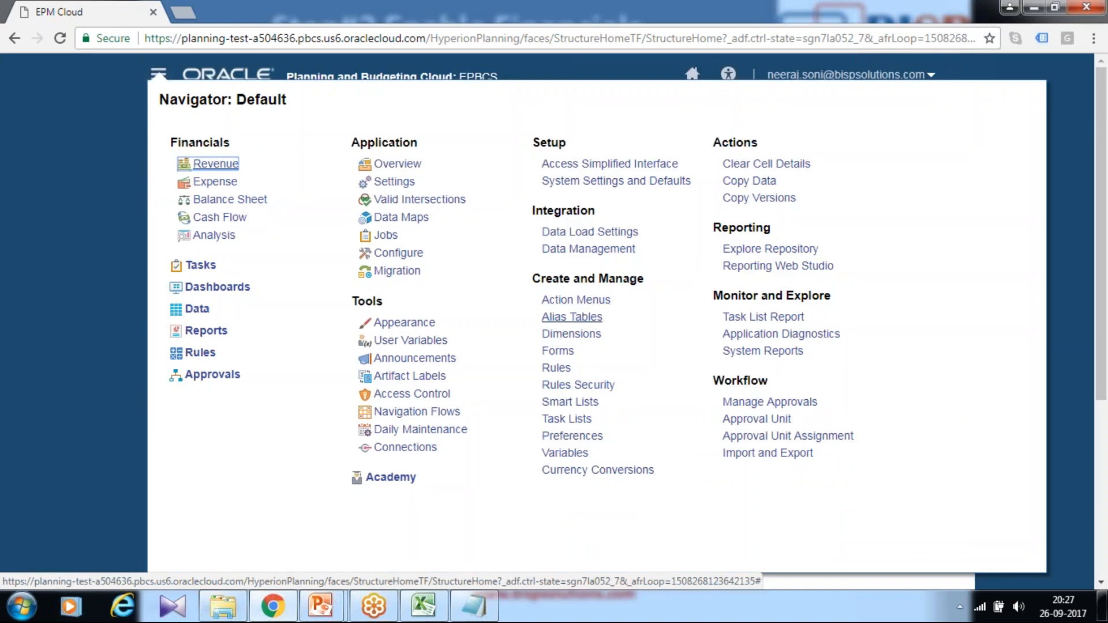
pyautogui.click(571, 334)
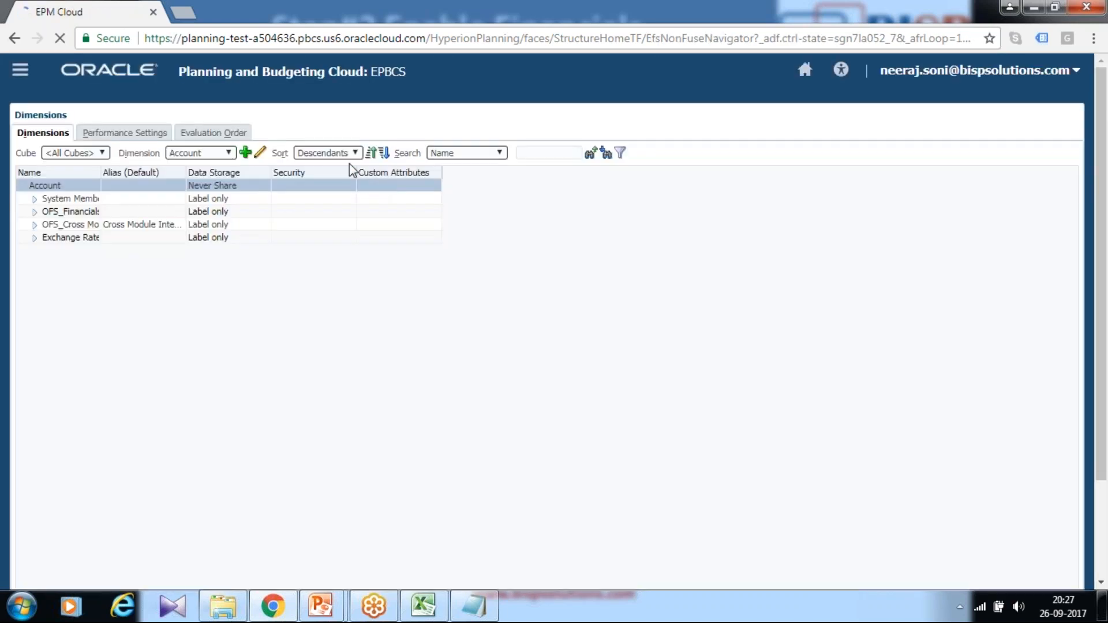
pyautogui.click(35, 230)
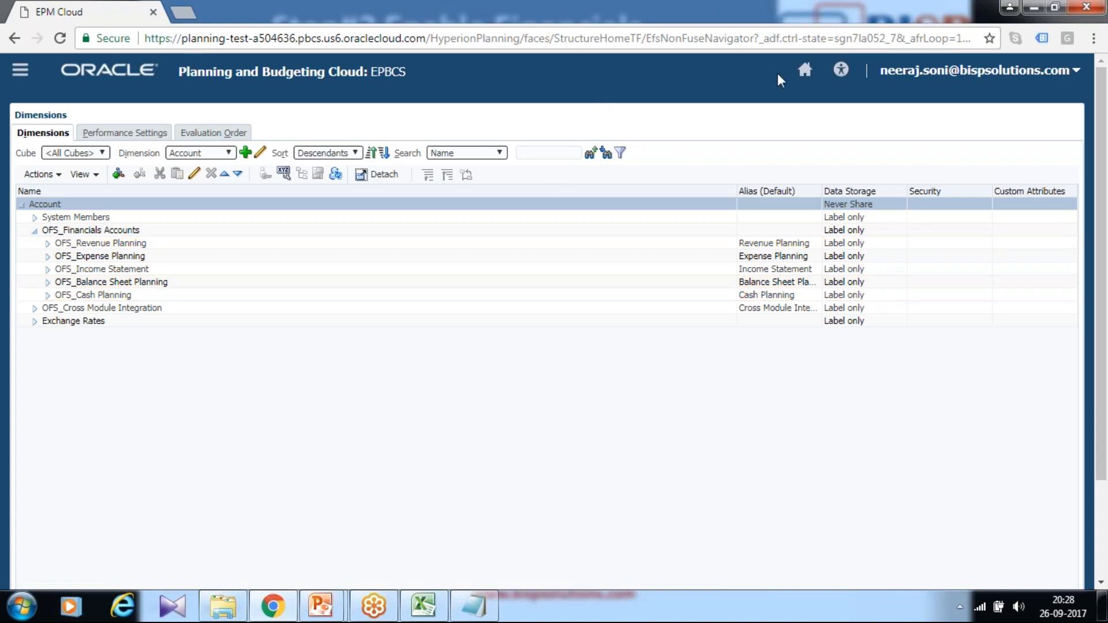
# Examine the data entry forms in the Financials folder, including those under Financials - Analysis
pyautogui.click(805, 70)
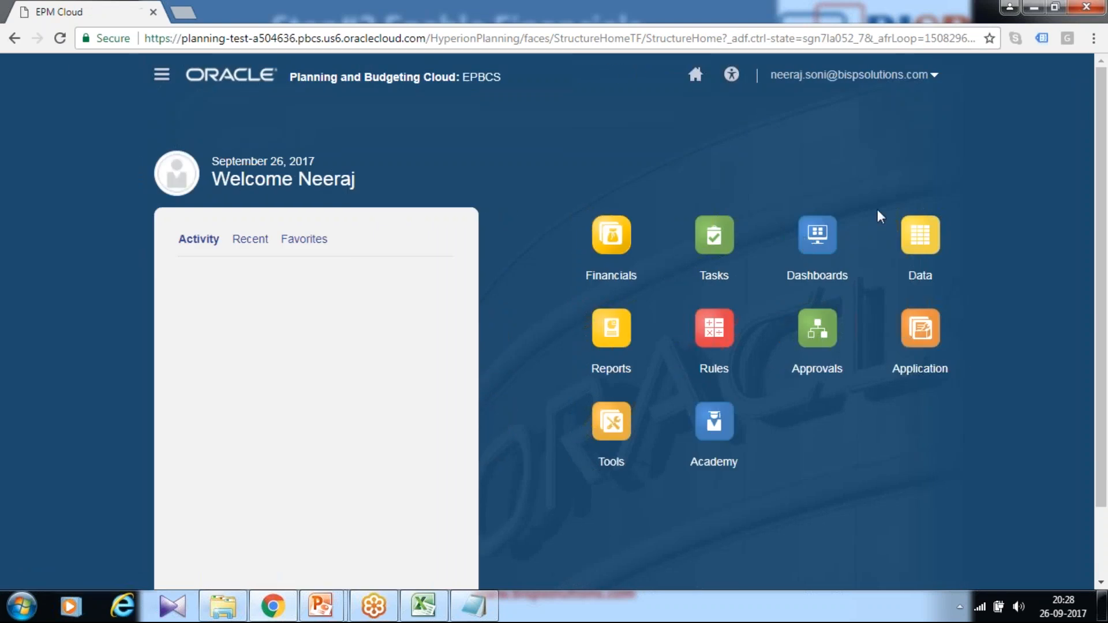
pyautogui.click(922, 235)
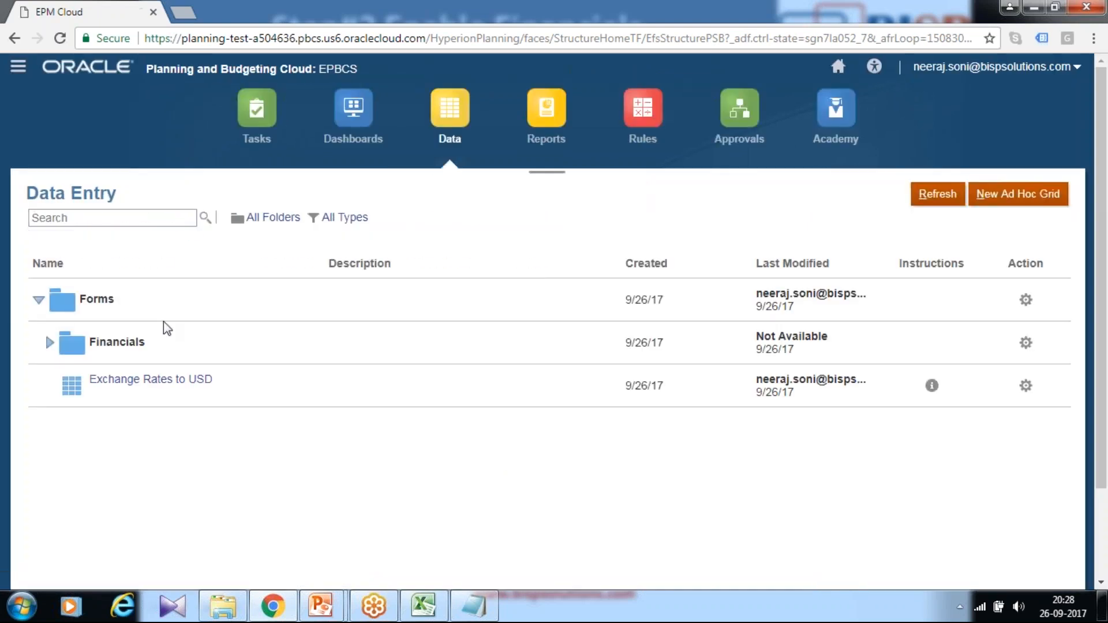
pyautogui.click(50, 343)
pyautogui.scroll(-2, 233, 297)
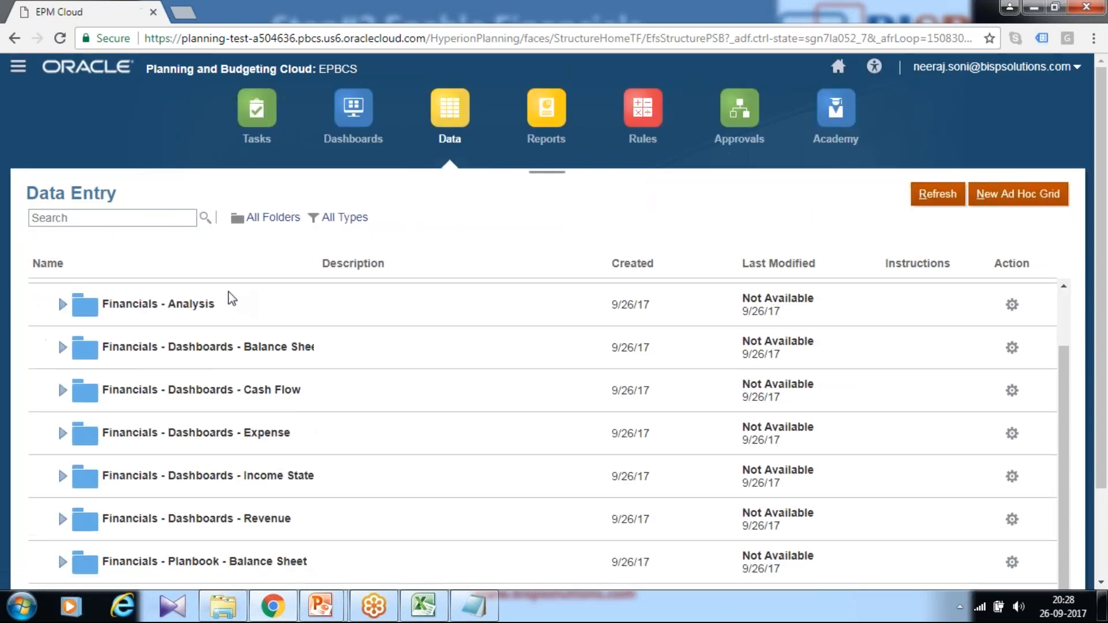
pyautogui.scroll(2, 304, 329)
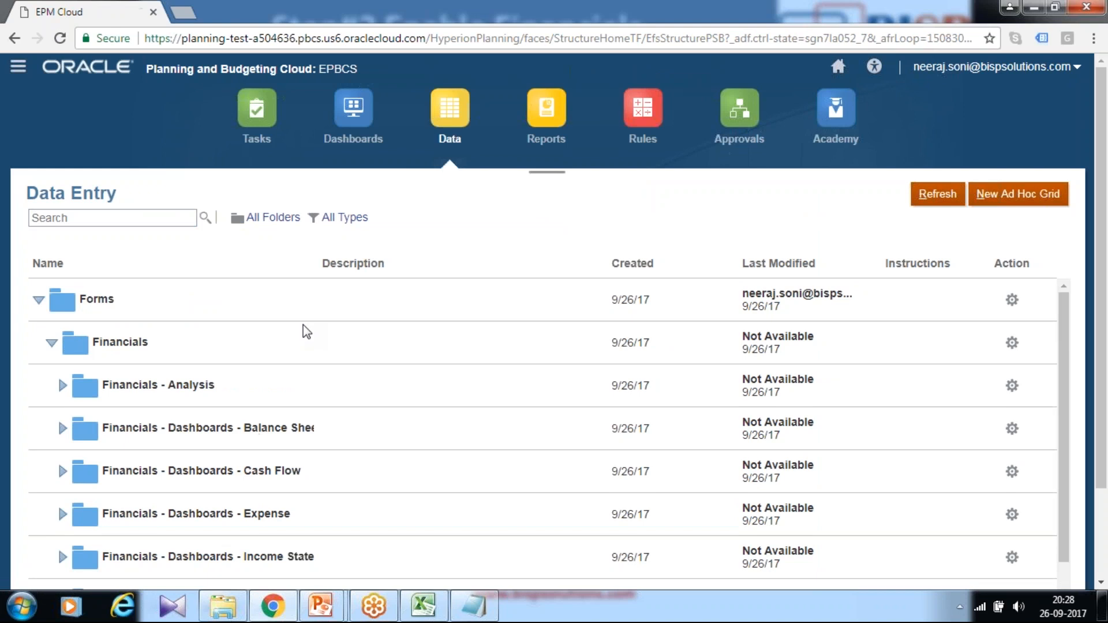
pyautogui.click(63, 385)
pyautogui.scroll(-2, 264, 329)
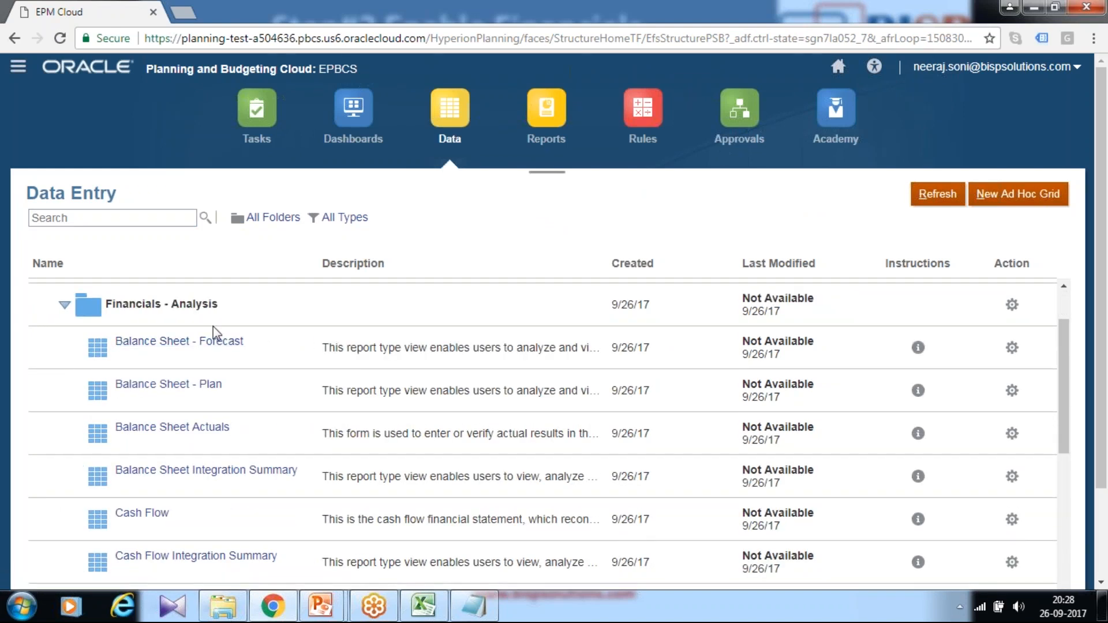
pyautogui.click(64, 305)
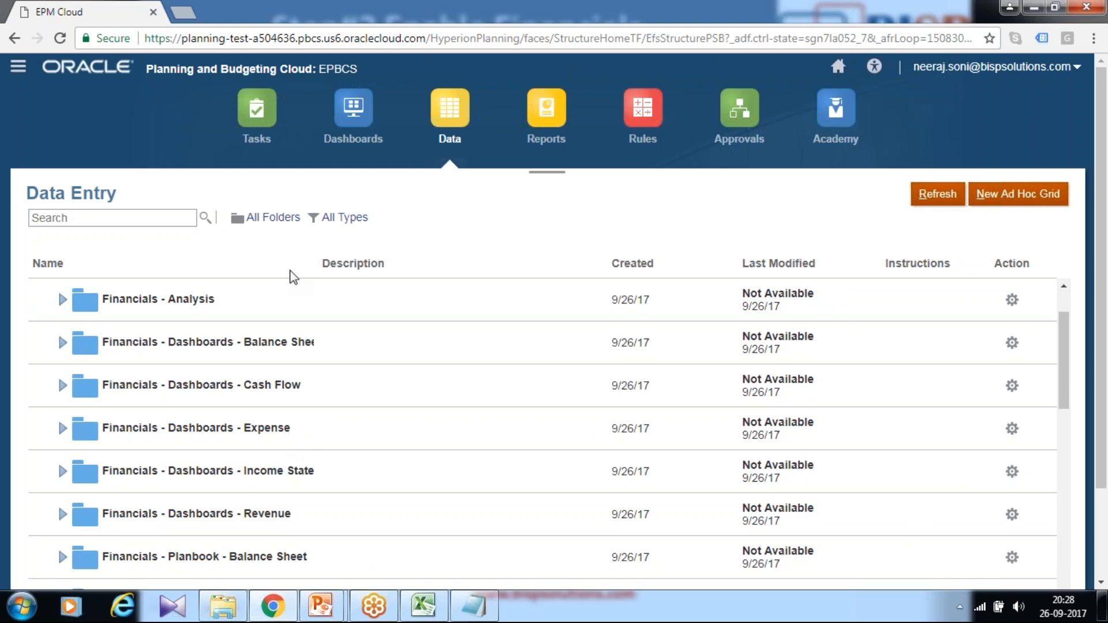
# Switch to the PowerPoint slide show, advance to the Refresh Database slide, and return to EPM Cloud
pyautogui.moveTo(320, 606)
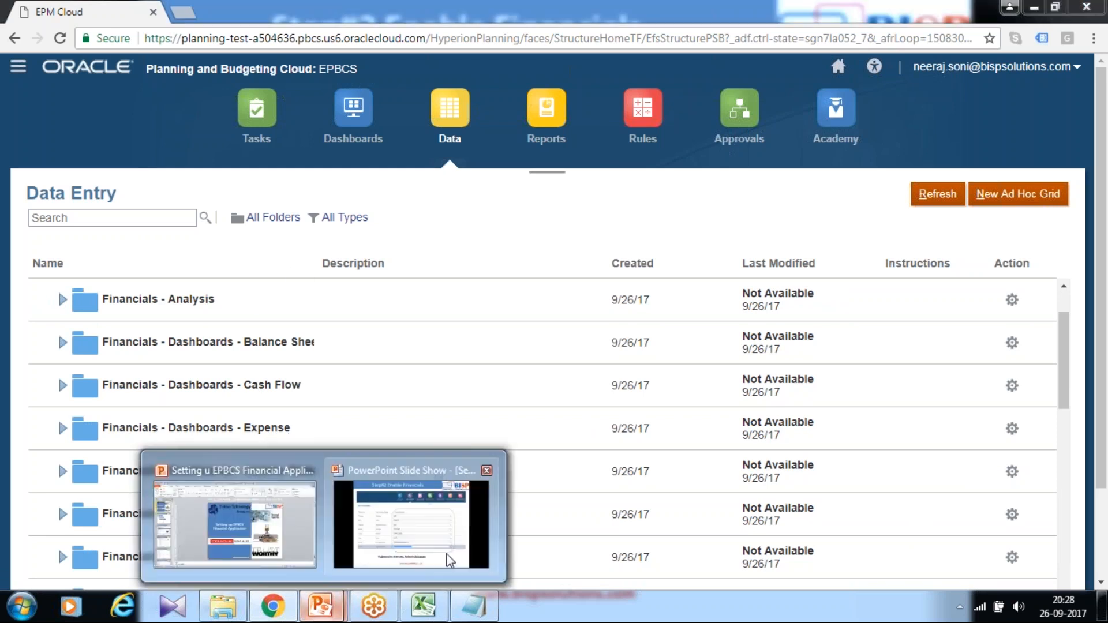
pyautogui.click(449, 560)
pyautogui.click(450, 560)
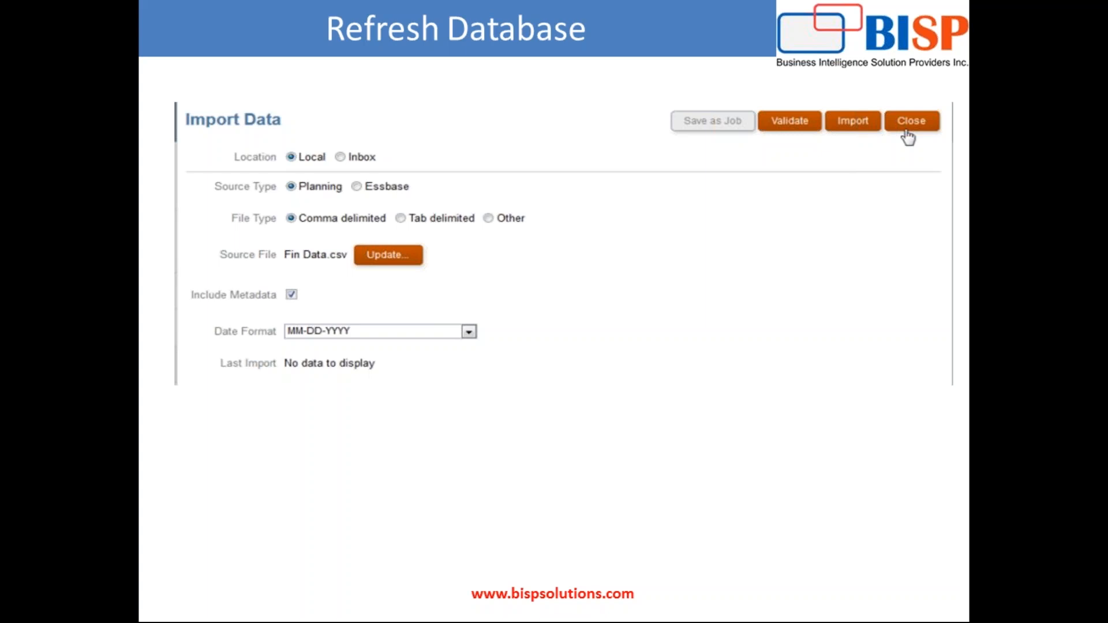
pyautogui.hotkey('alt', 'Tab')
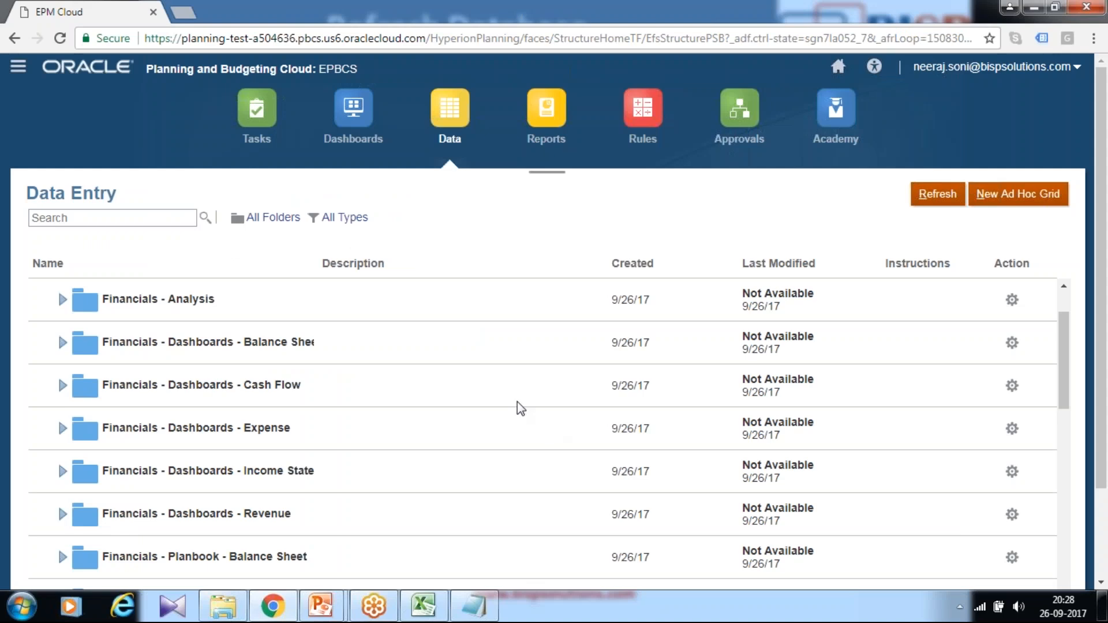
pyautogui.scroll(2, 569, 371)
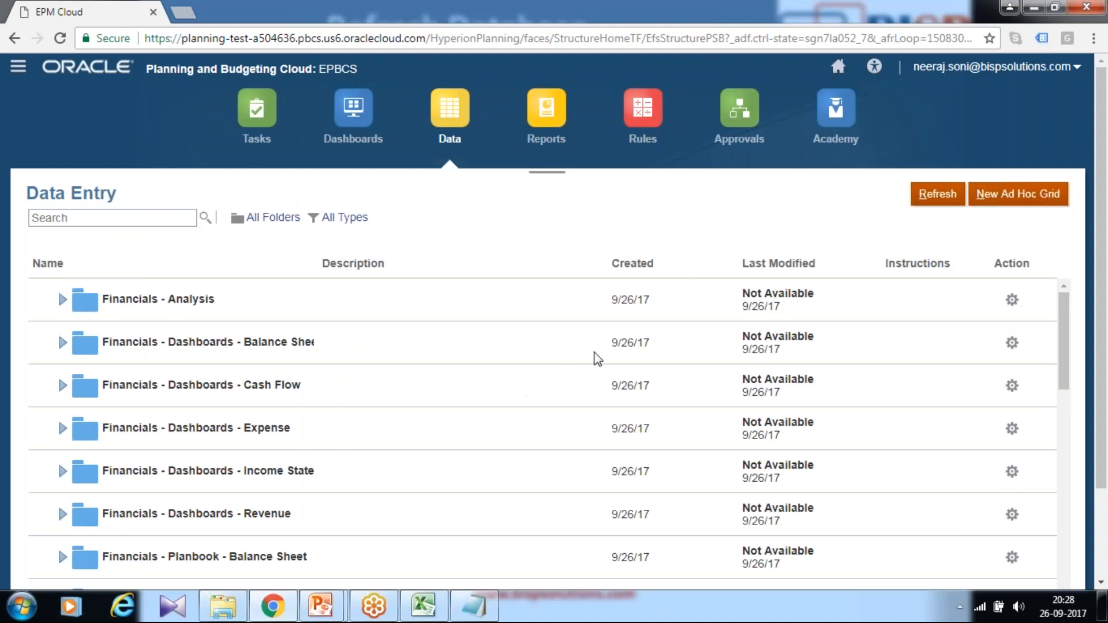
# Open the application's configuration page for Financials
pyautogui.click(840, 75)
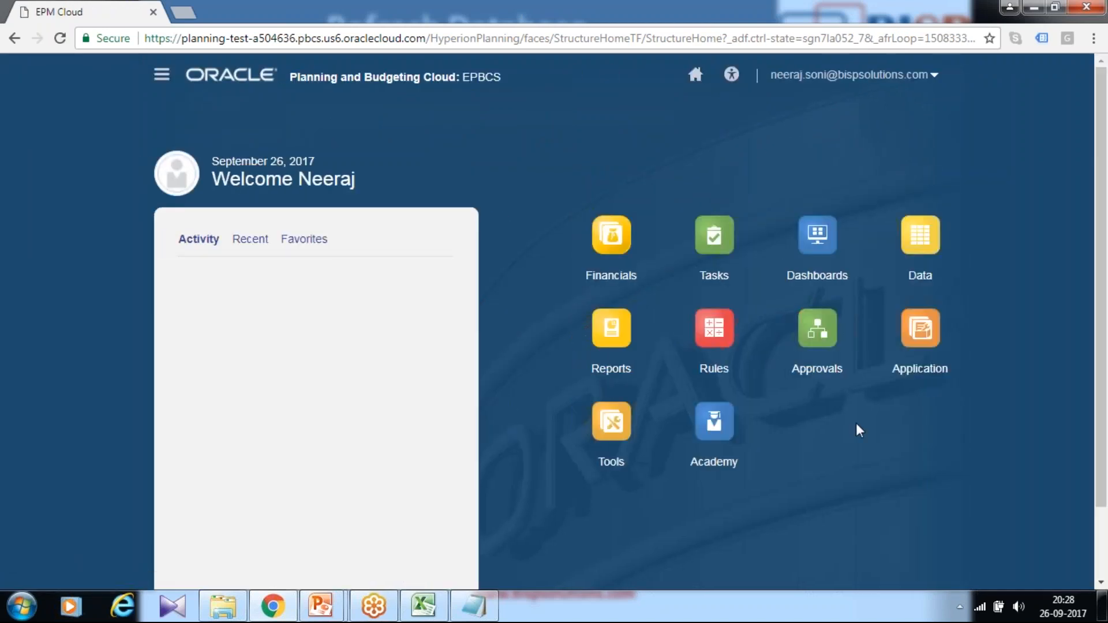
pyautogui.click(924, 369)
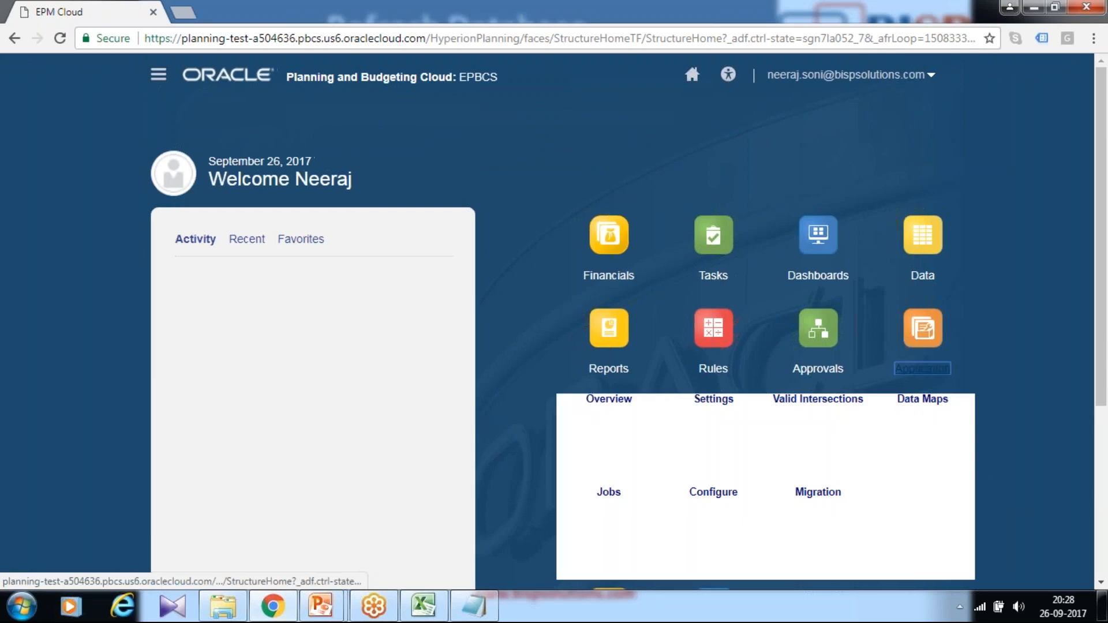
pyautogui.scroll(-1, 875, 471)
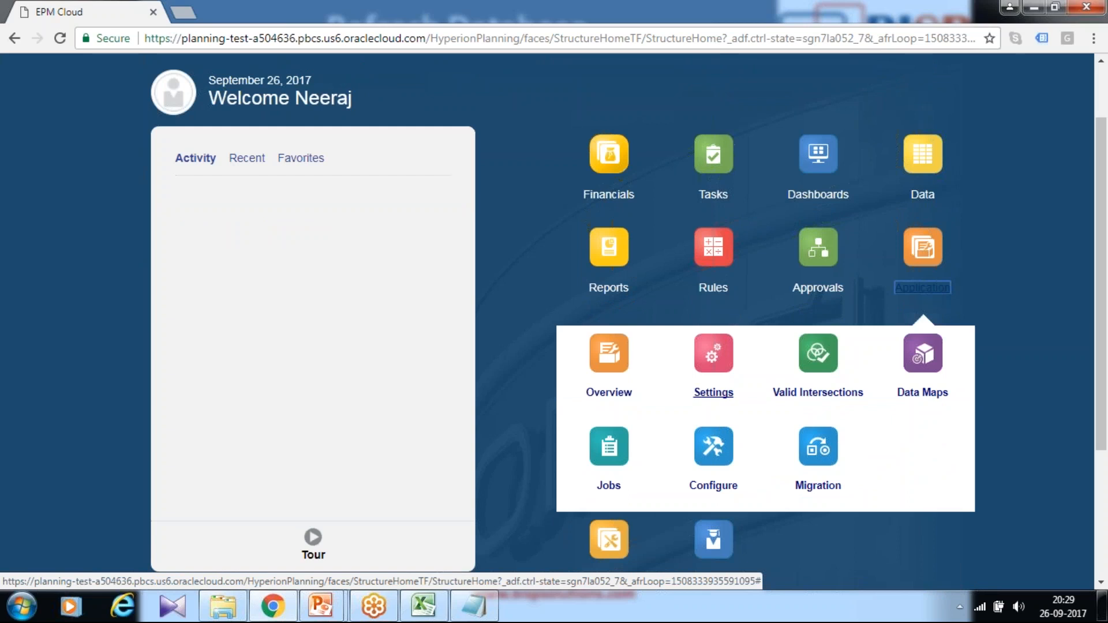
pyautogui.click(717, 454)
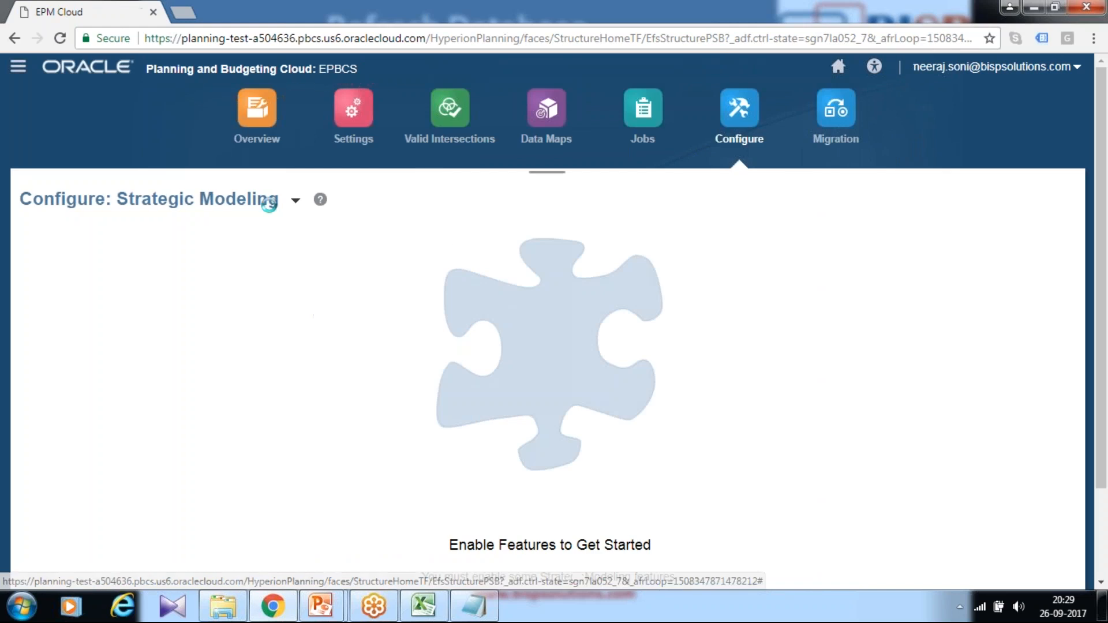
pyautogui.click(296, 200)
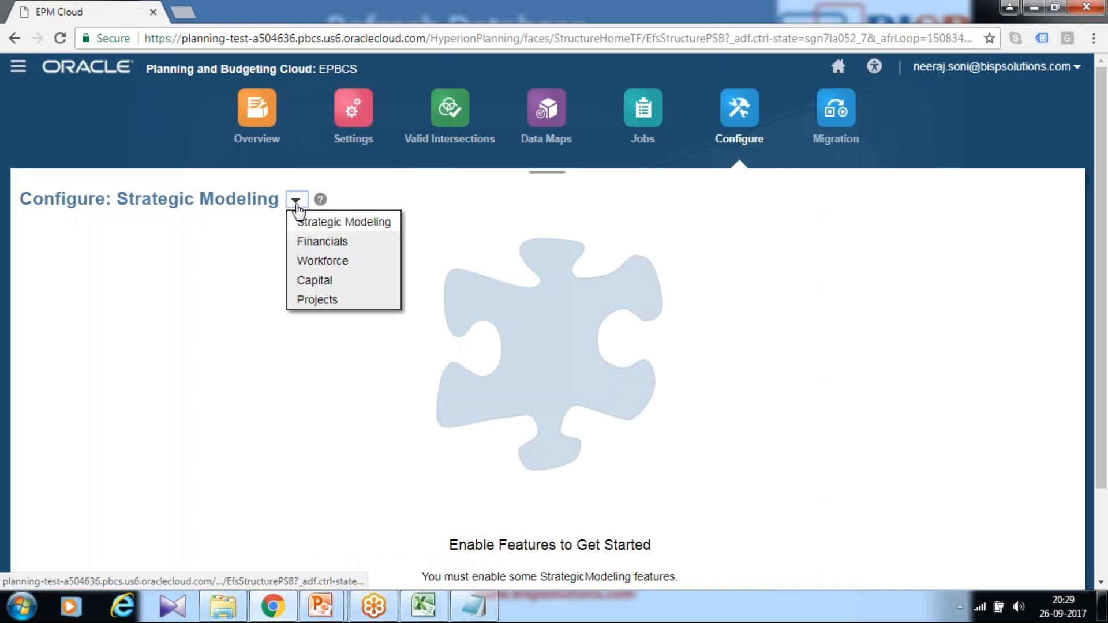
pyautogui.click(333, 242)
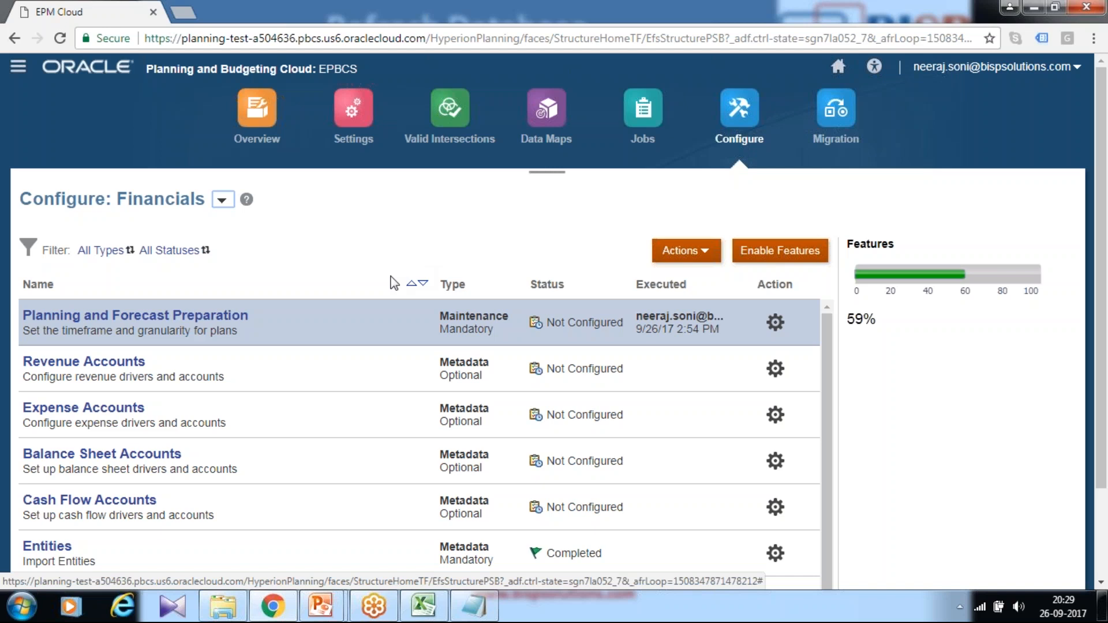
pyautogui.scroll(-2, 395, 284)
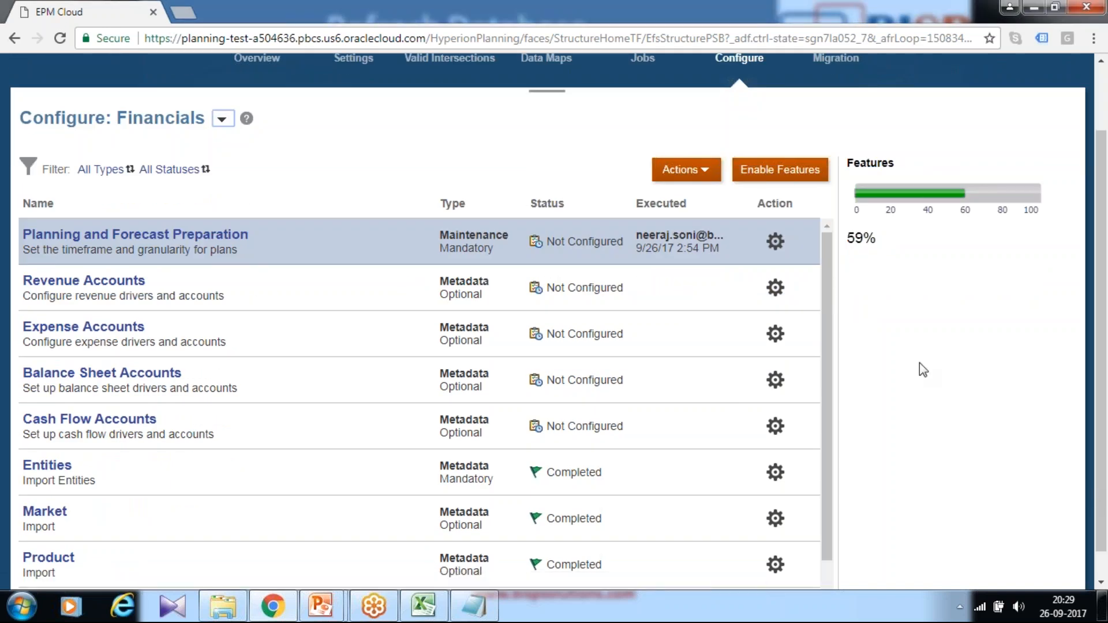
# Refresh the database with the application enabled for all users before and after, and close the refresh dialogs
pyautogui.click(706, 172)
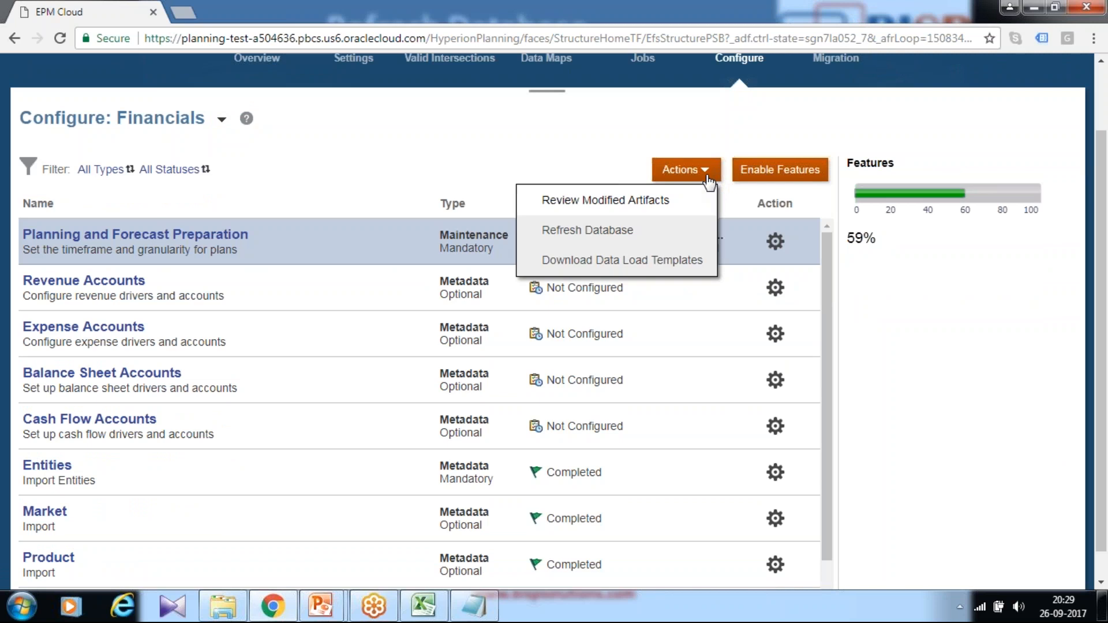
pyautogui.click(629, 231)
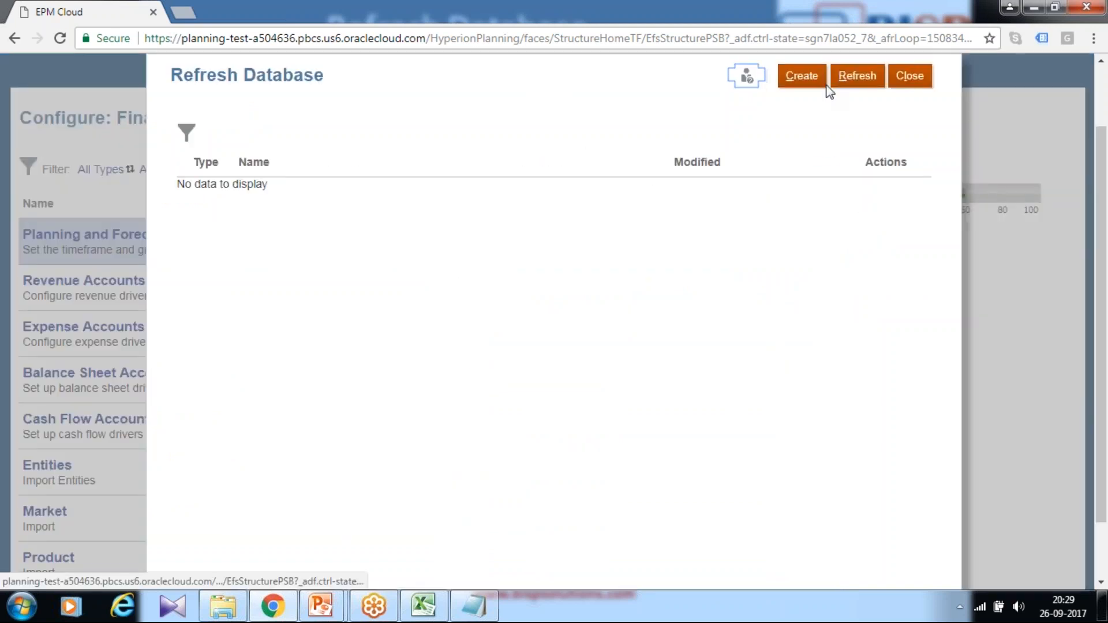
pyautogui.click(803, 77)
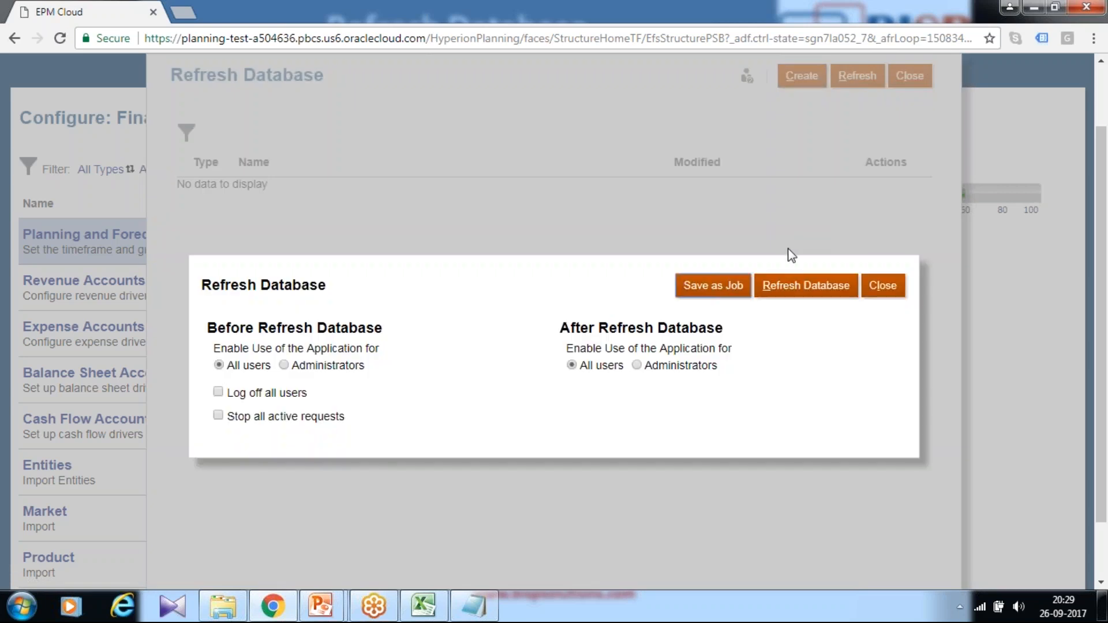
pyautogui.click(778, 292)
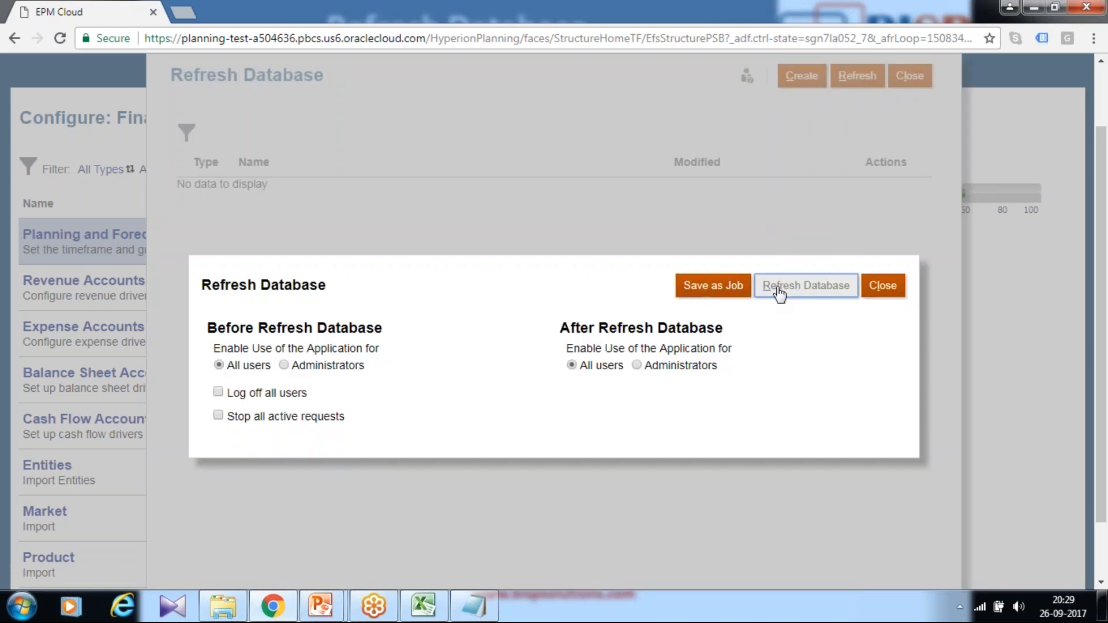
pyautogui.click(470, 420)
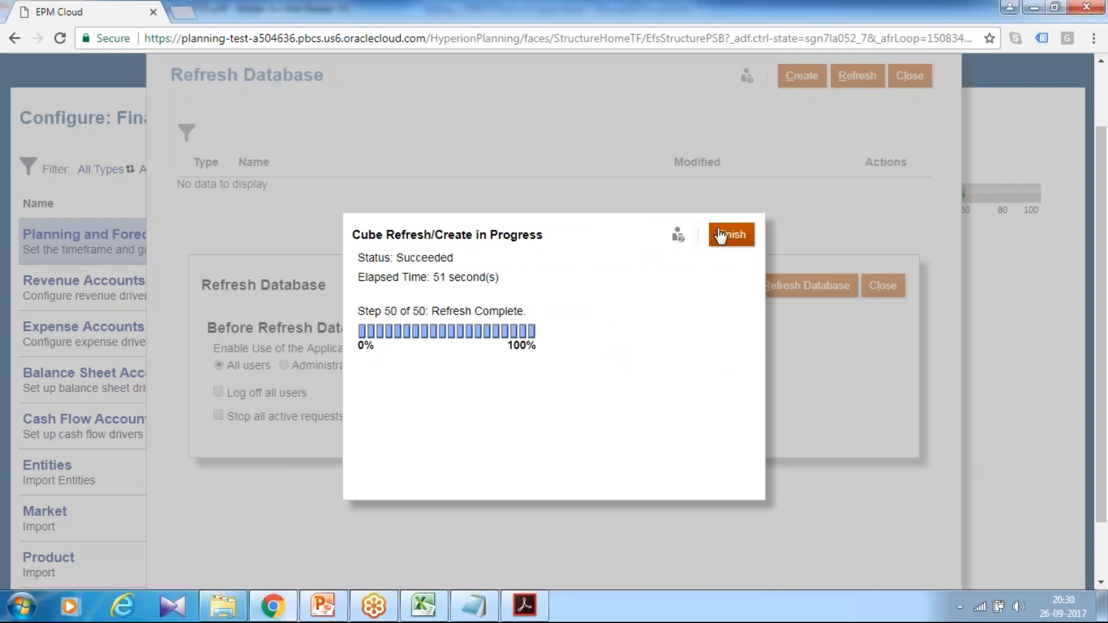
pyautogui.click(723, 234)
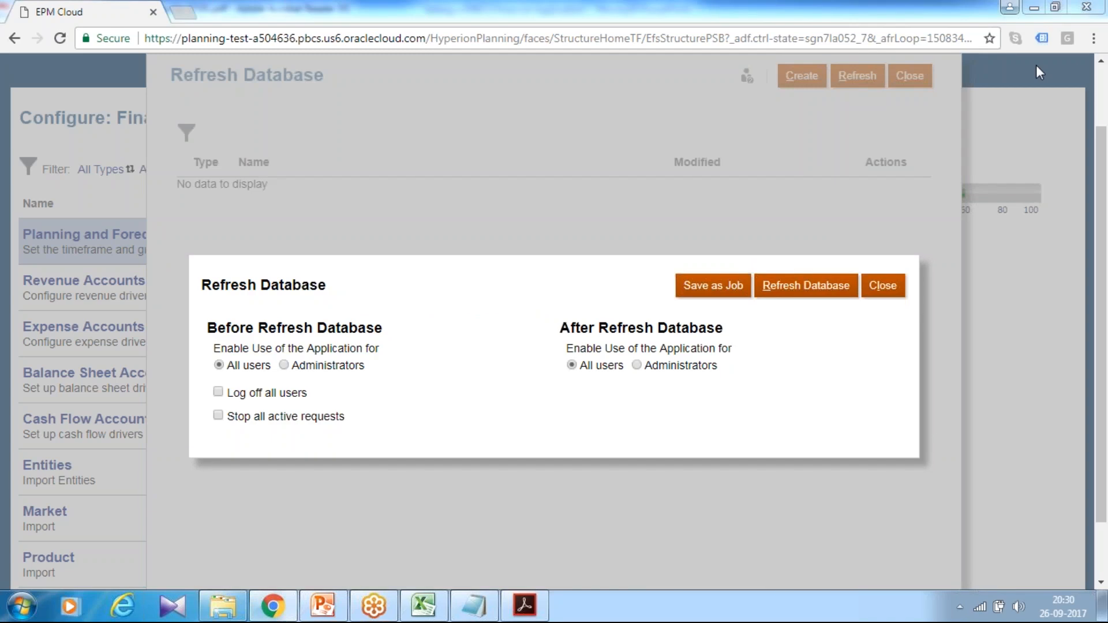
pyautogui.click(882, 286)
pyautogui.click(916, 79)
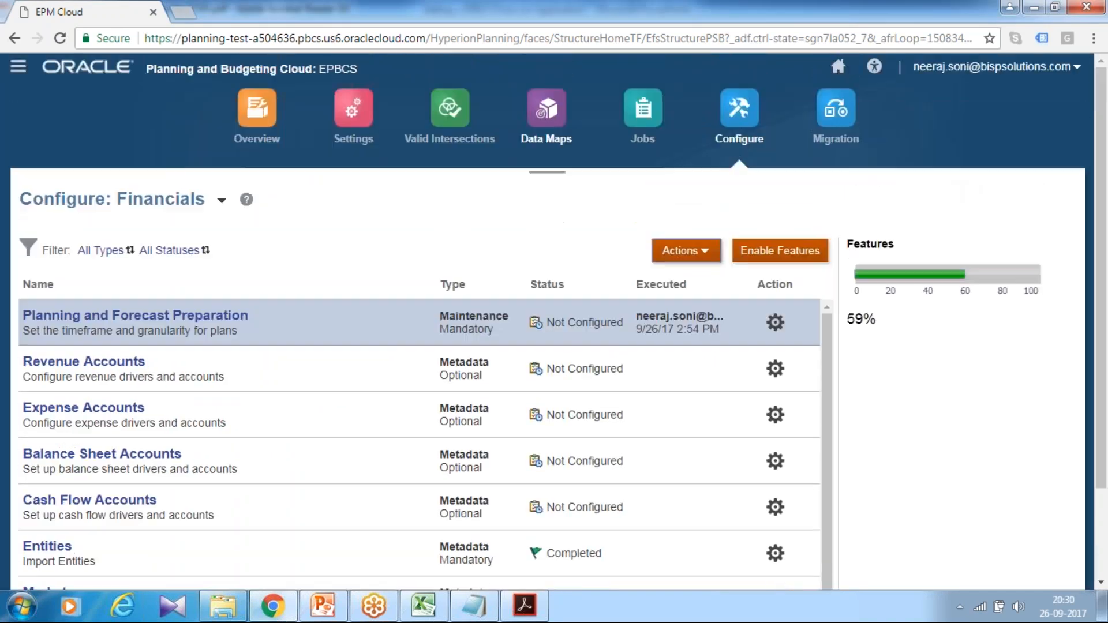
# Run another database refresh from the application overview, enabling use for all users before and after, and close the refresh dialogs
pyautogui.click(255, 111)
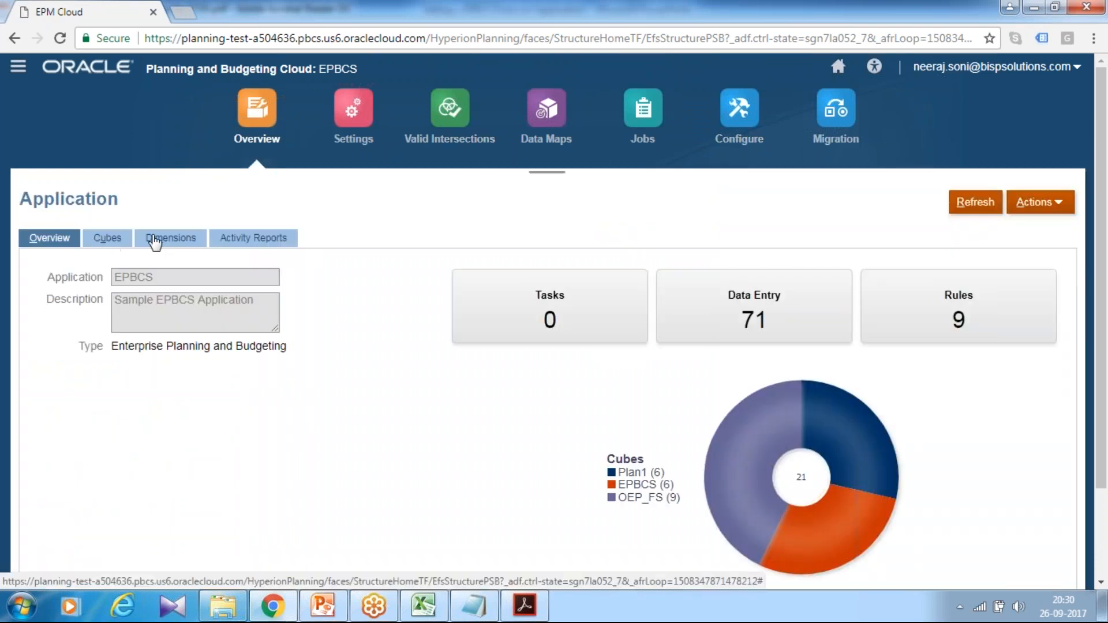
pyautogui.click(1062, 203)
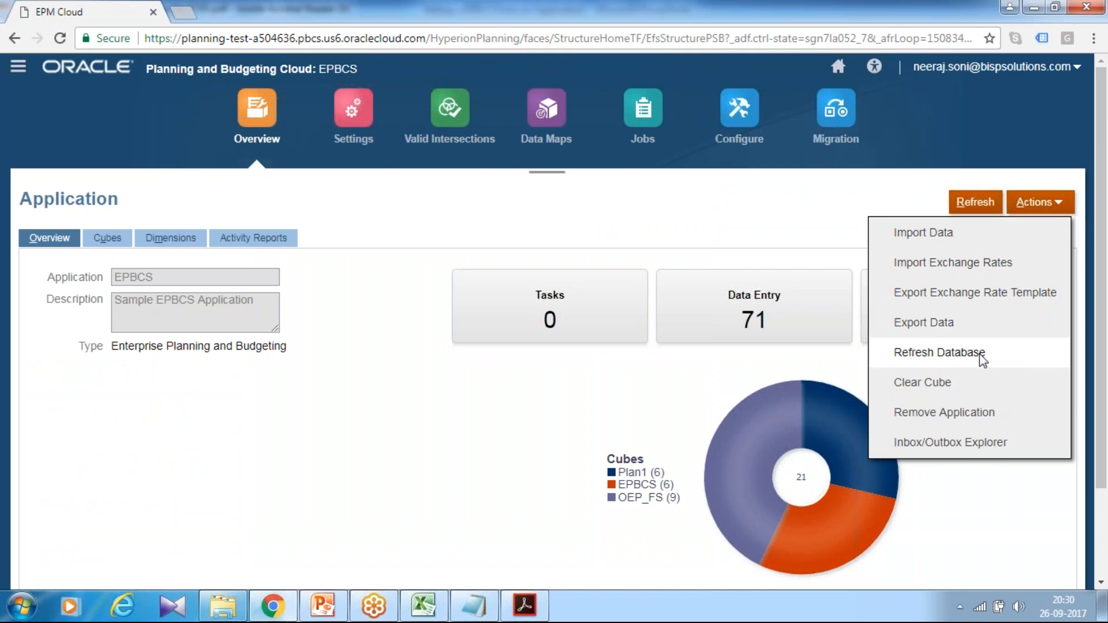
pyautogui.click(974, 359)
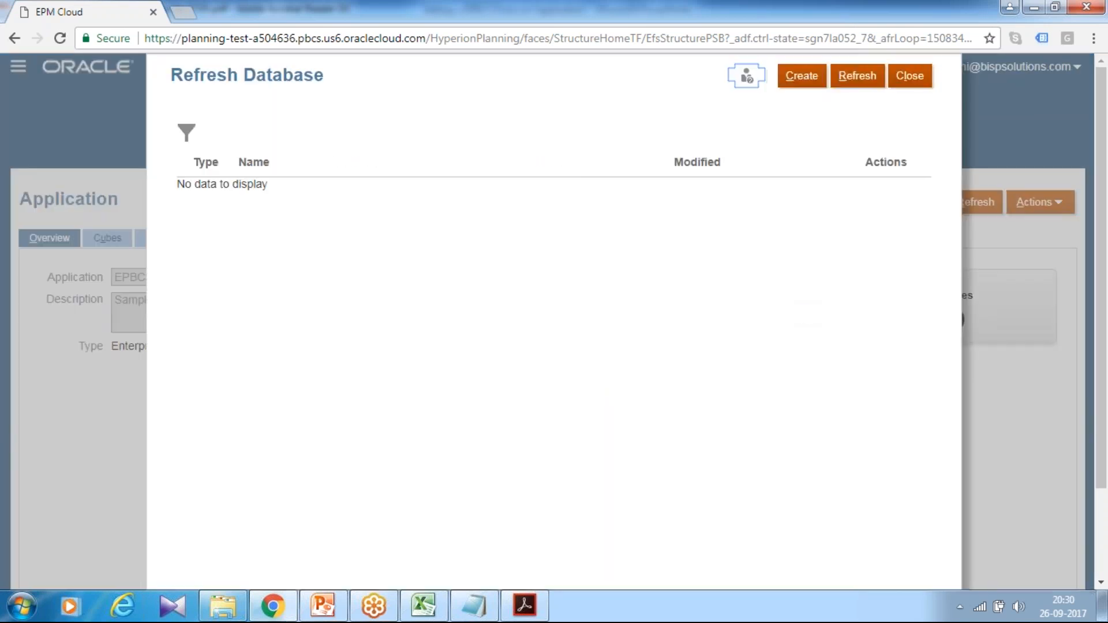
pyautogui.click(800, 76)
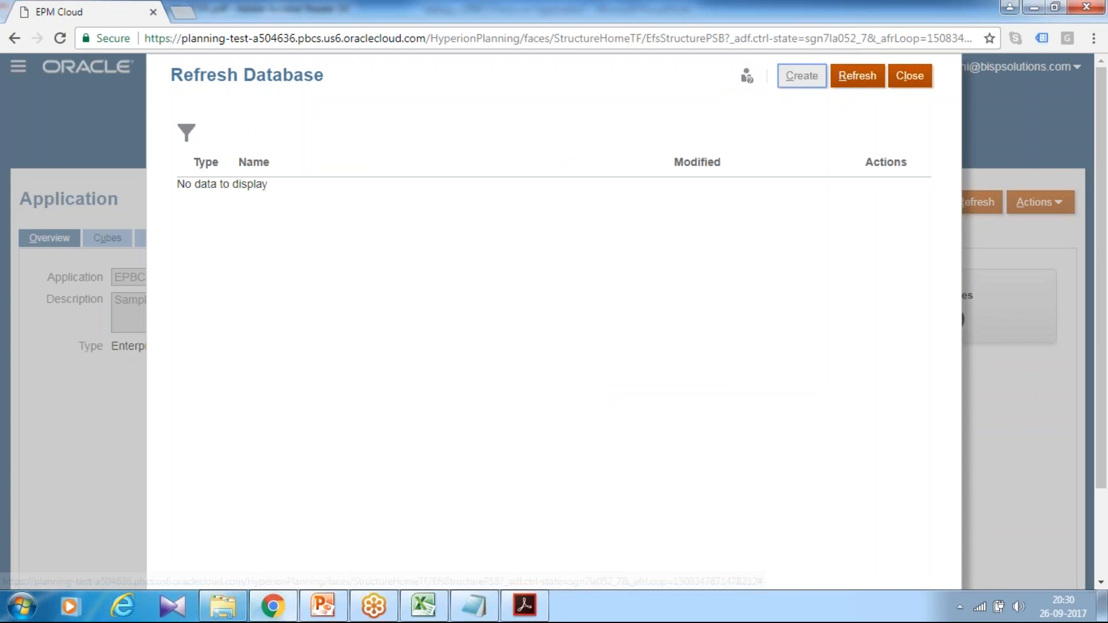
pyautogui.click(784, 264)
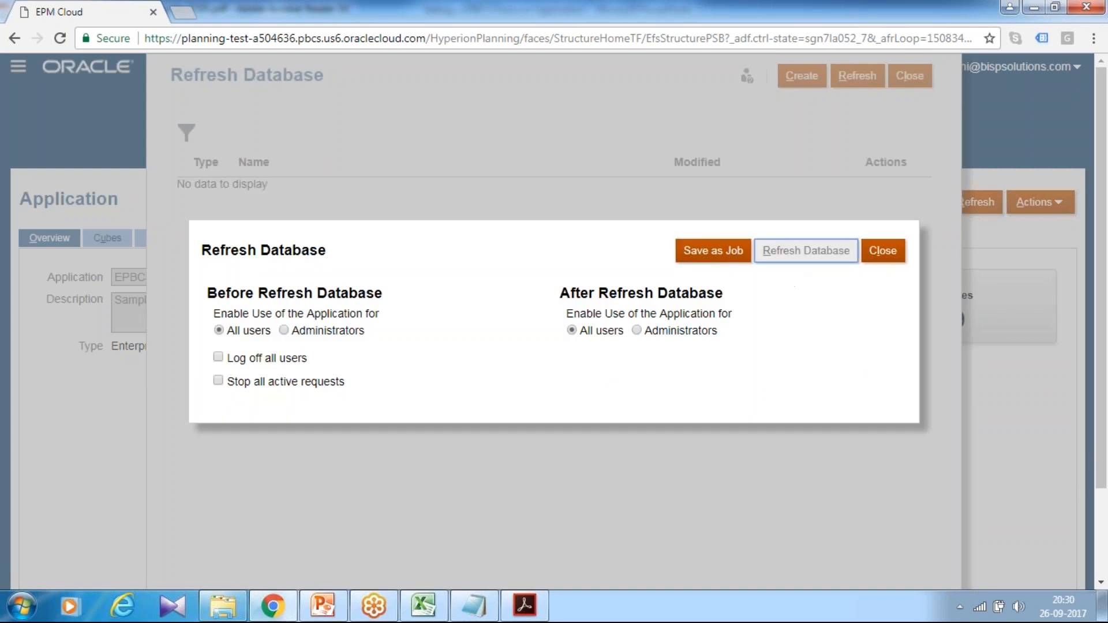
pyautogui.click(477, 376)
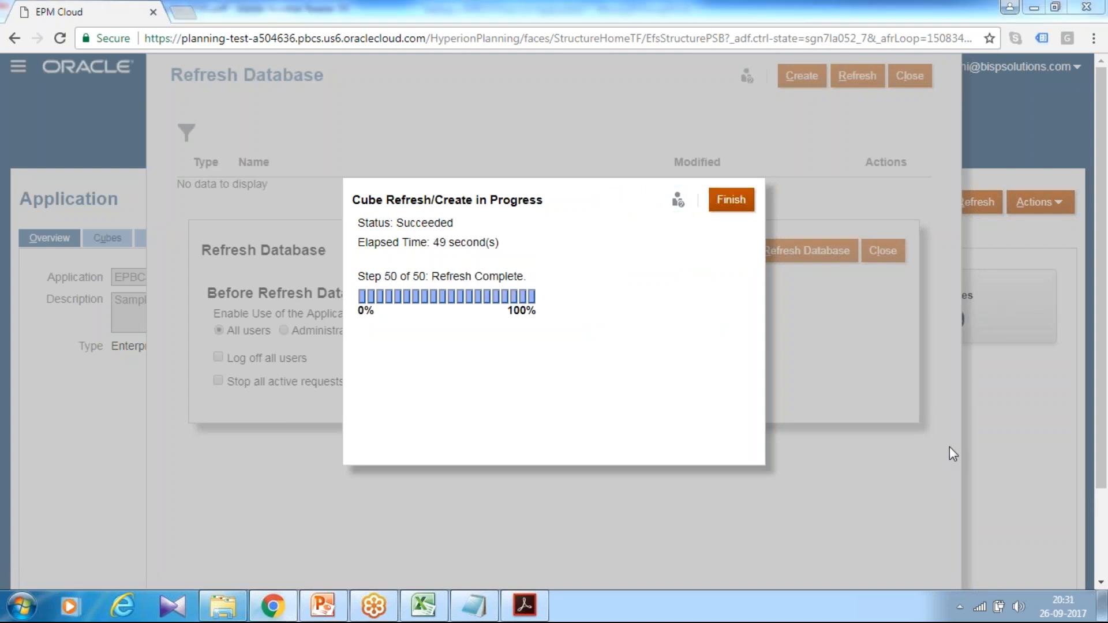
pyautogui.click(751, 199)
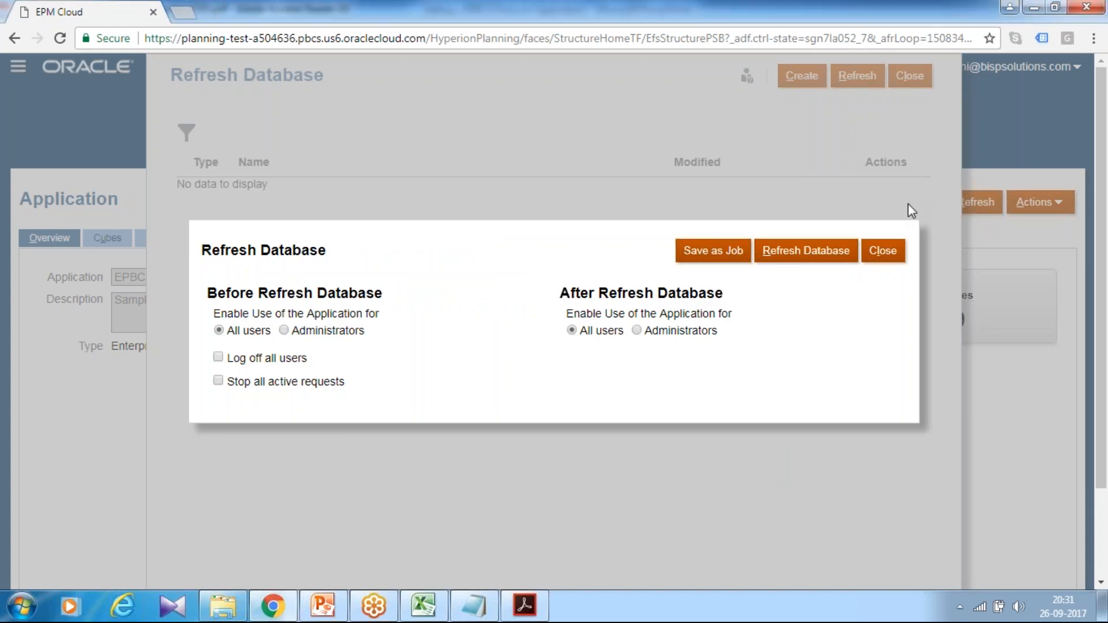
pyautogui.click(885, 255)
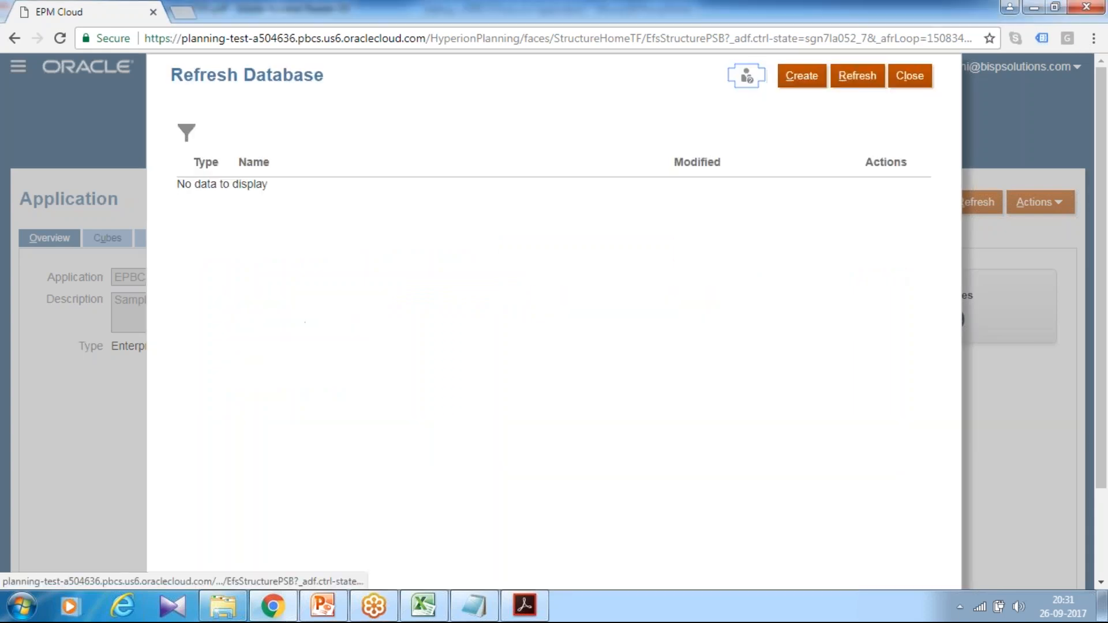
pyautogui.click(910, 76)
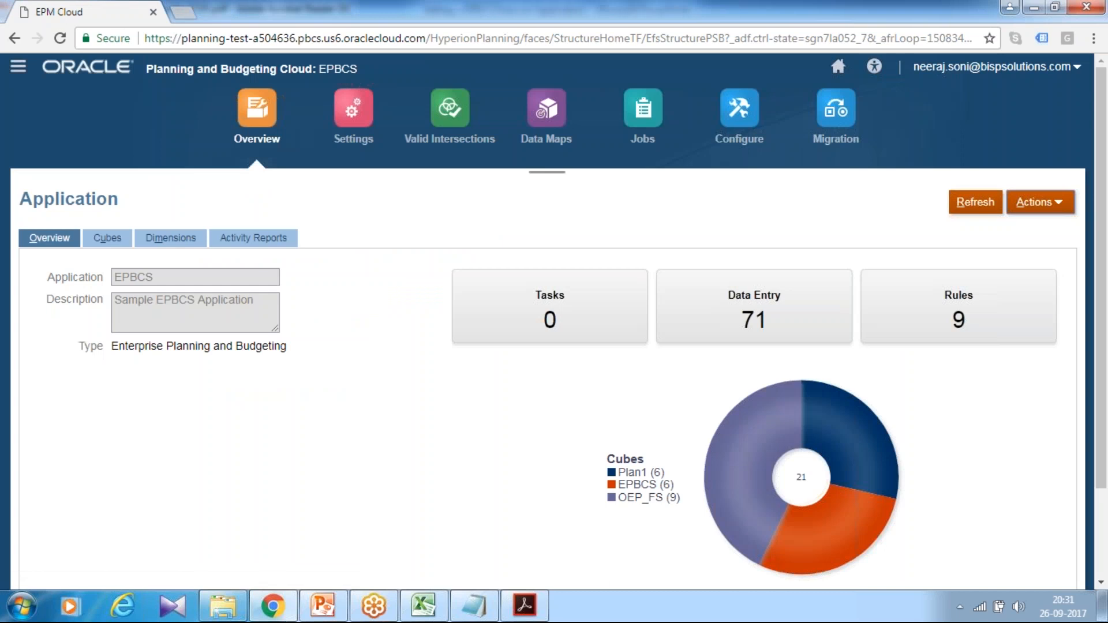
# Import the local comma-delimited Planning file Fin Data.txt from the Metadata folder, with metadata included and MM-DD-YYYY date format
pyautogui.click(1064, 205)
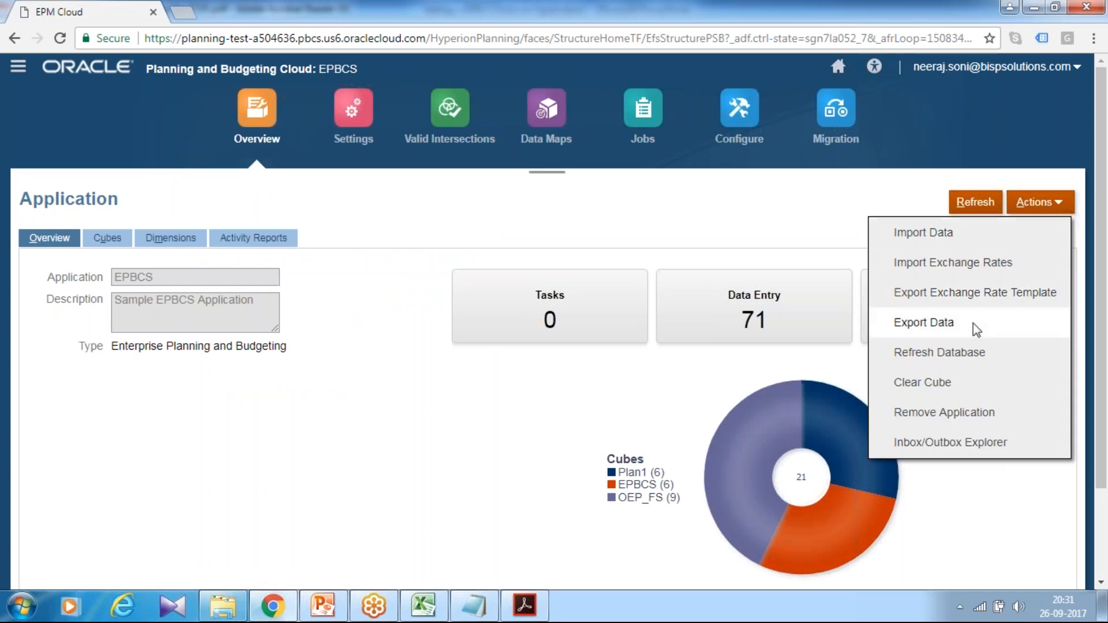
pyautogui.click(958, 235)
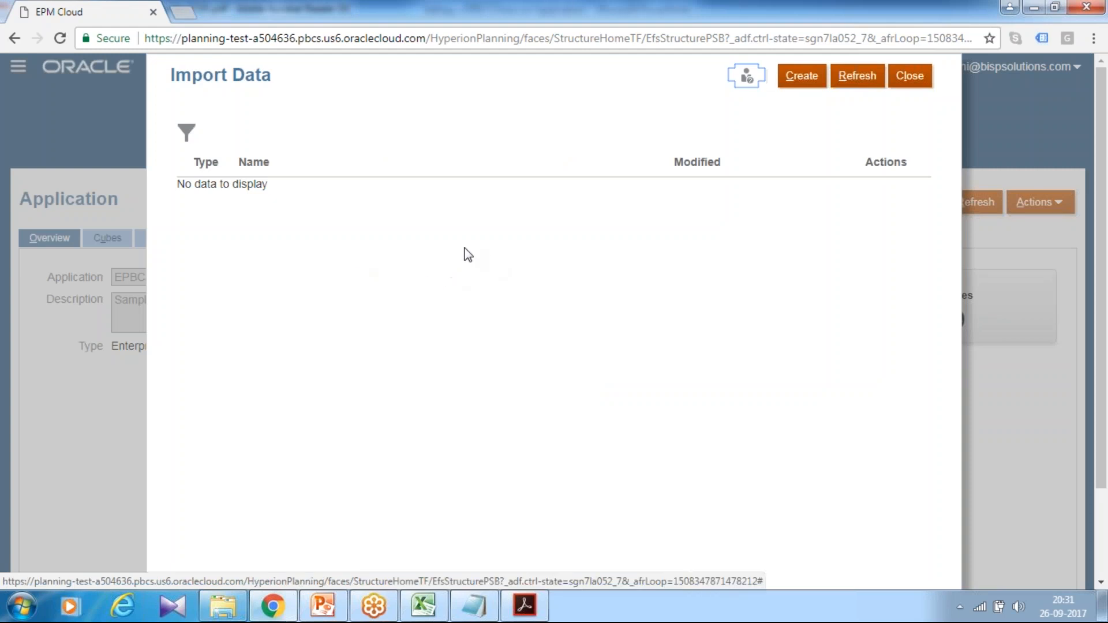
pyautogui.click(804, 81)
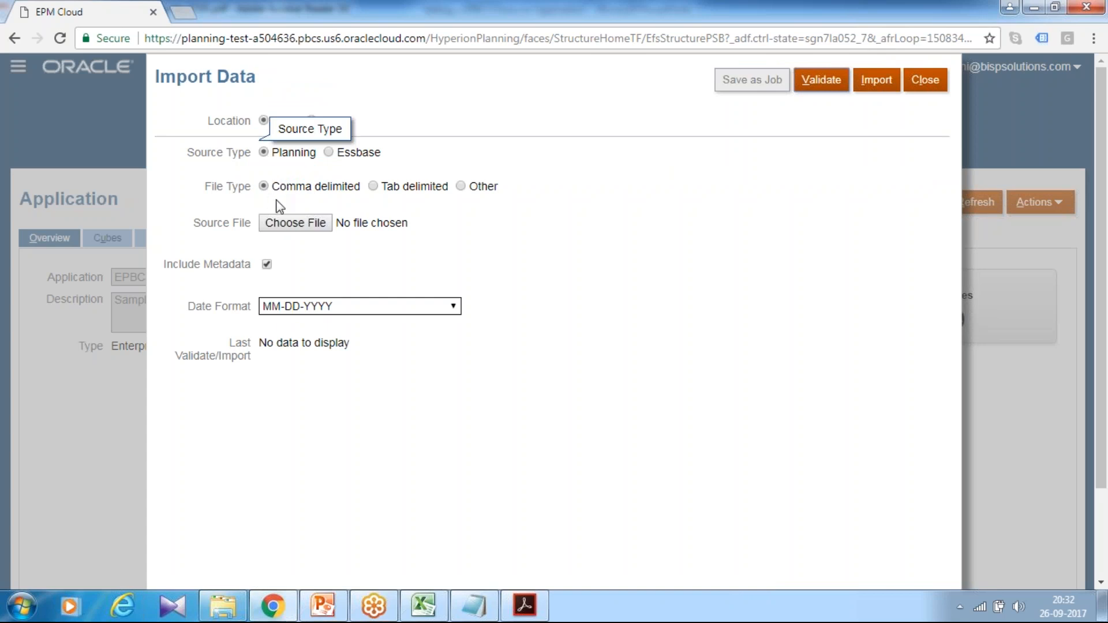
pyautogui.click(285, 226)
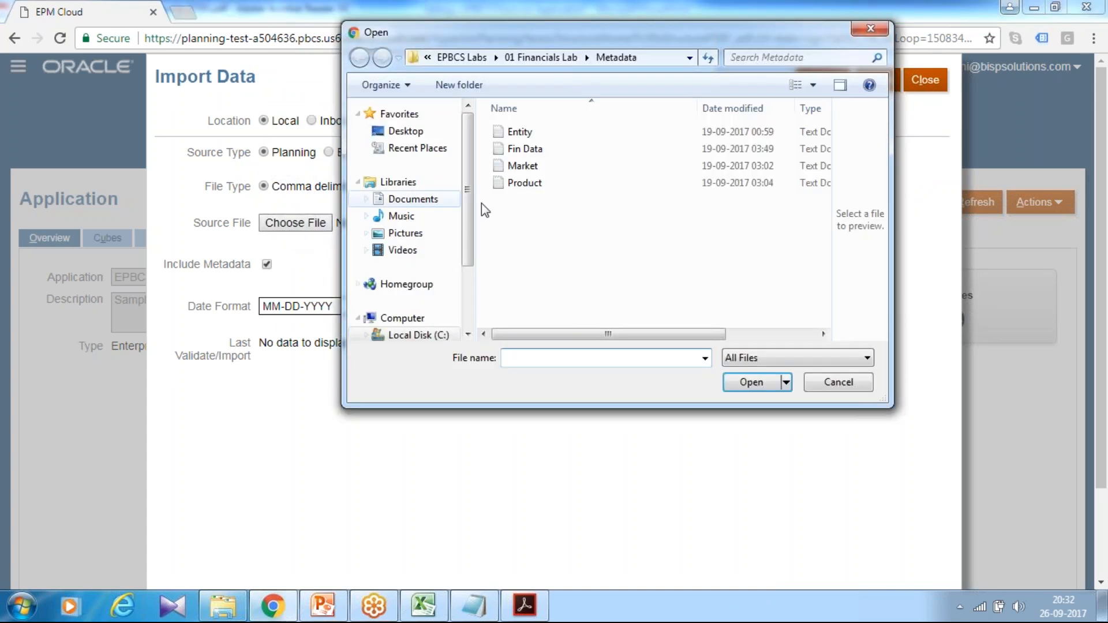
pyautogui.click(532, 148)
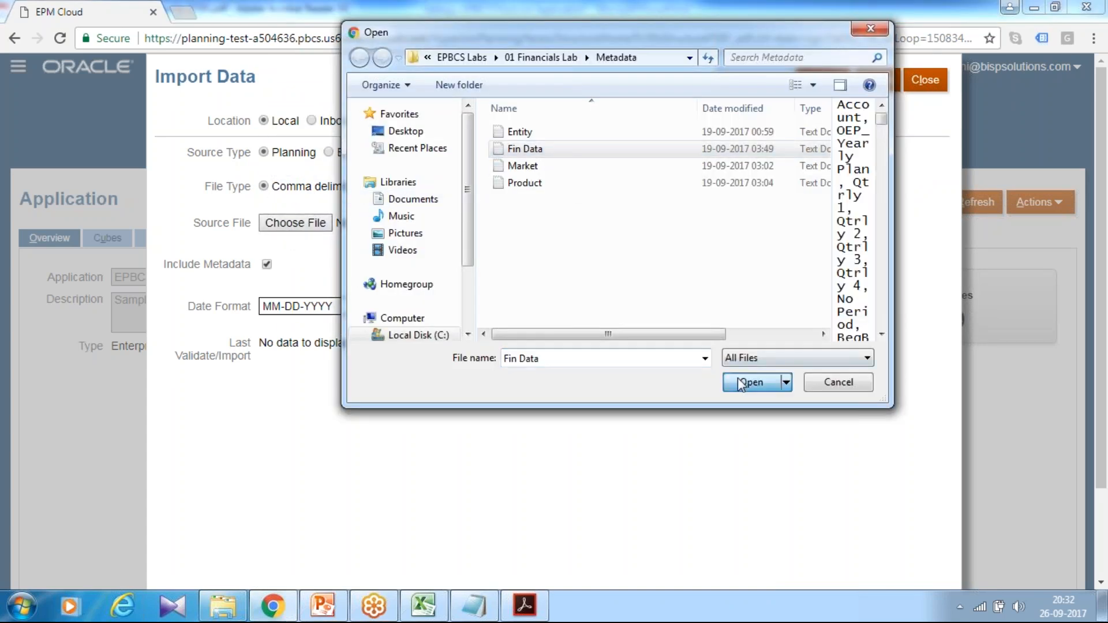
pyautogui.click(740, 383)
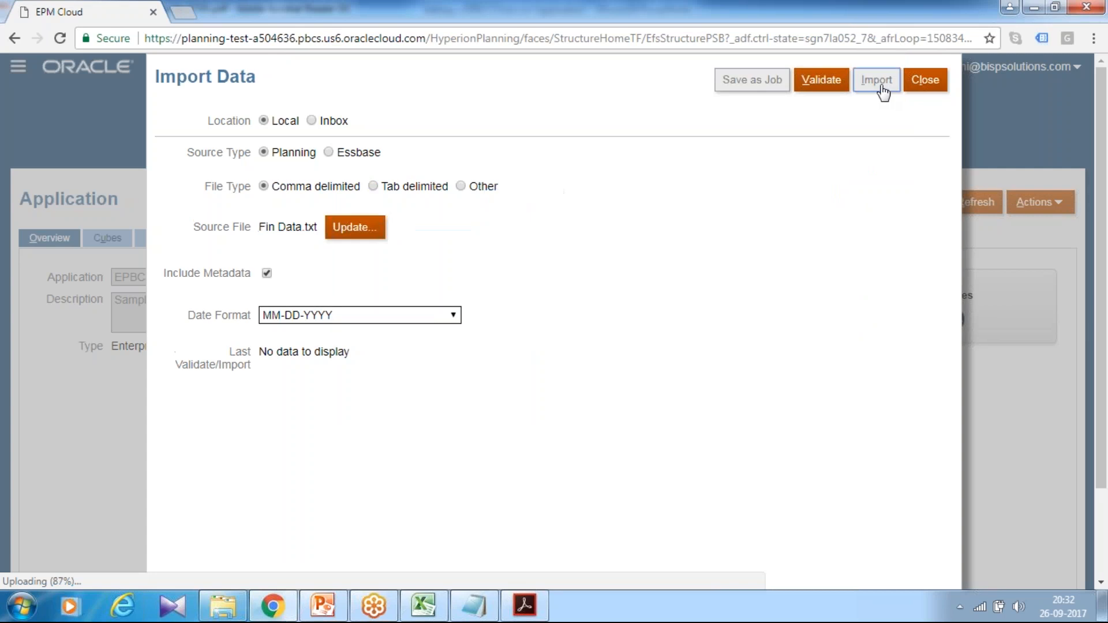
pyautogui.click(659, 204)
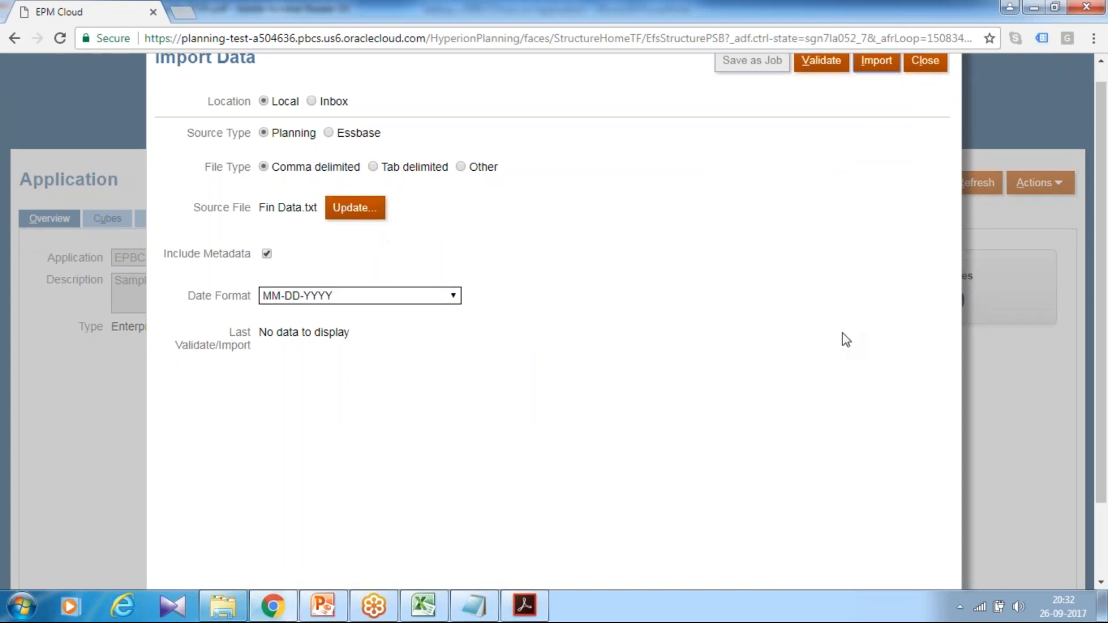
# Validate Fin Data.txt, submit its import again, and close the Import Data dialogs
pyautogui.click(822, 80)
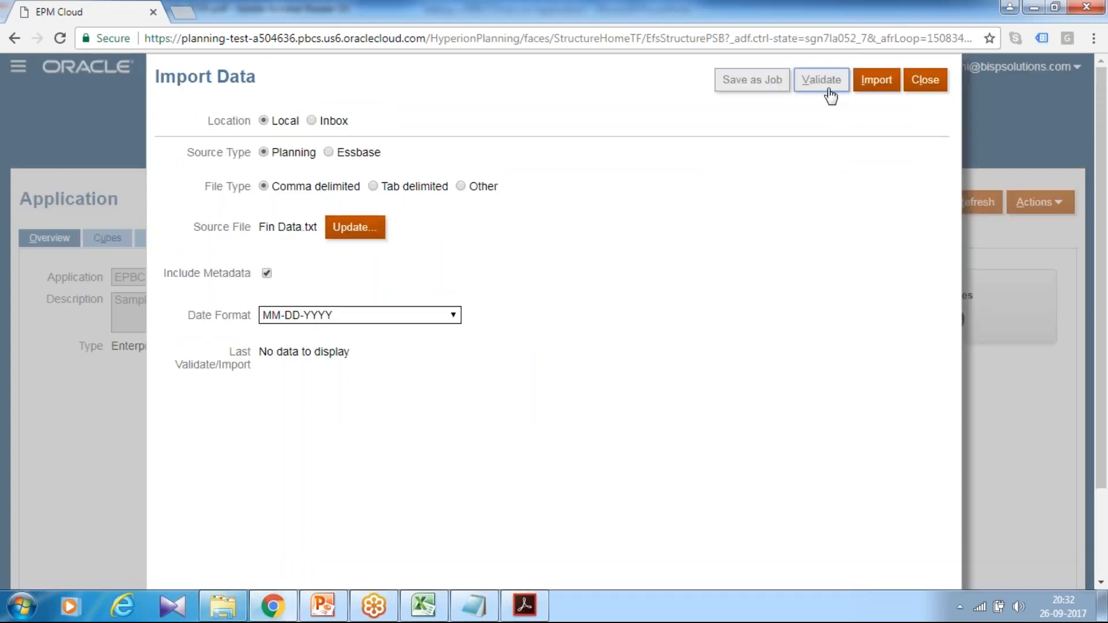
pyautogui.click(680, 209)
pyautogui.click(874, 82)
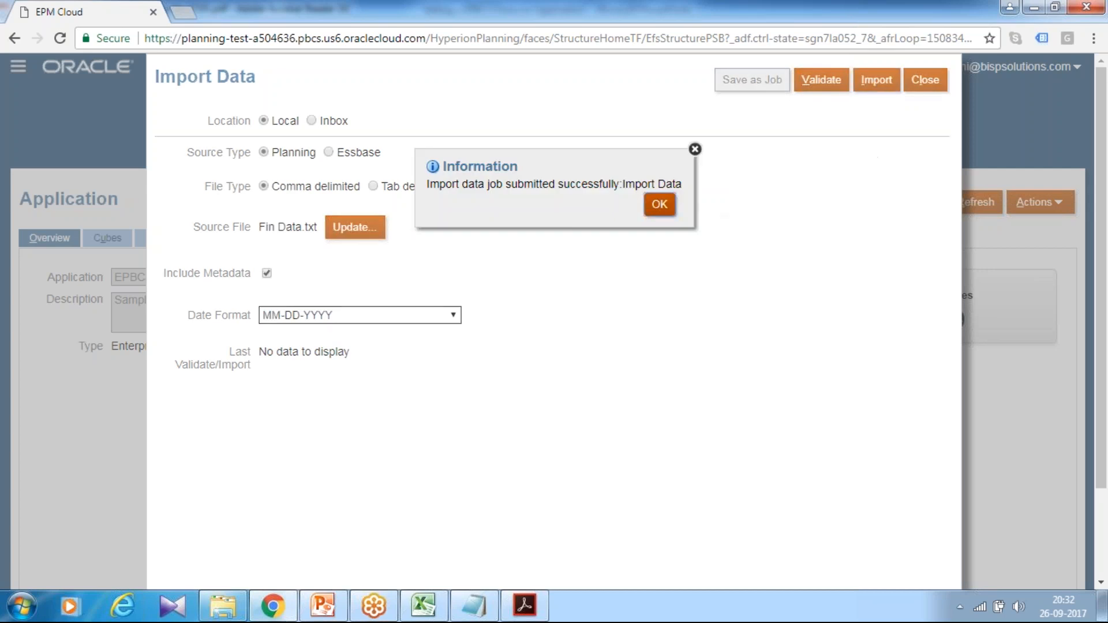
pyautogui.press('Return')
pyautogui.click(924, 80)
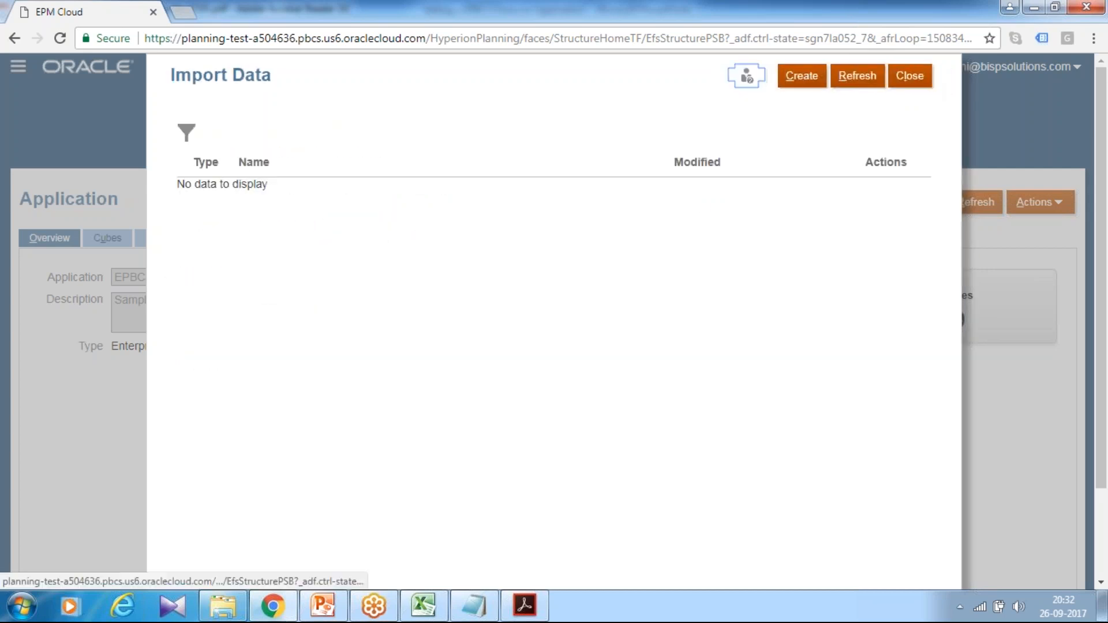
pyautogui.click(910, 76)
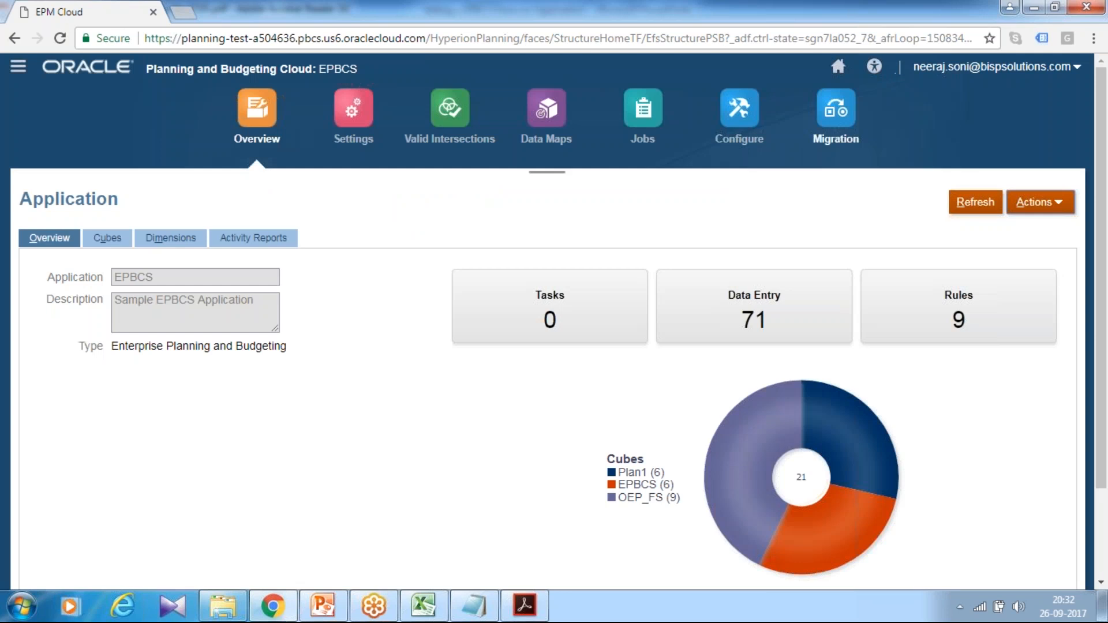
# Check the recent job activity, view the PowerPoint slide with the Rollup and Calculate Actuals settings, and return to EPM Cloud
pyautogui.click(653, 114)
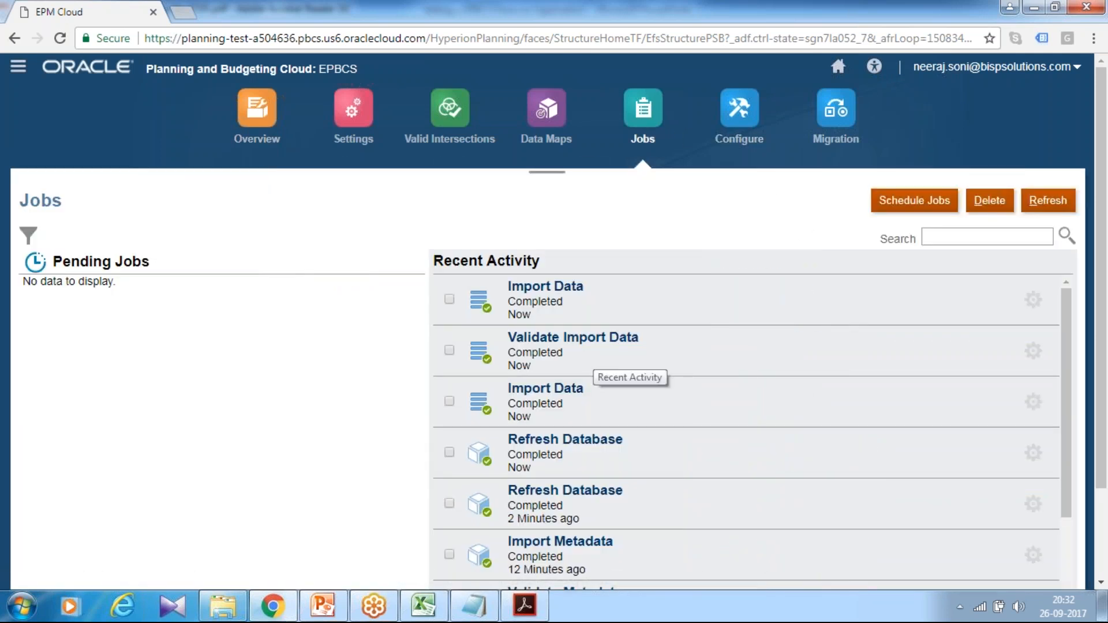
pyautogui.click(326, 606)
pyautogui.scroll(-1, 574, 456)
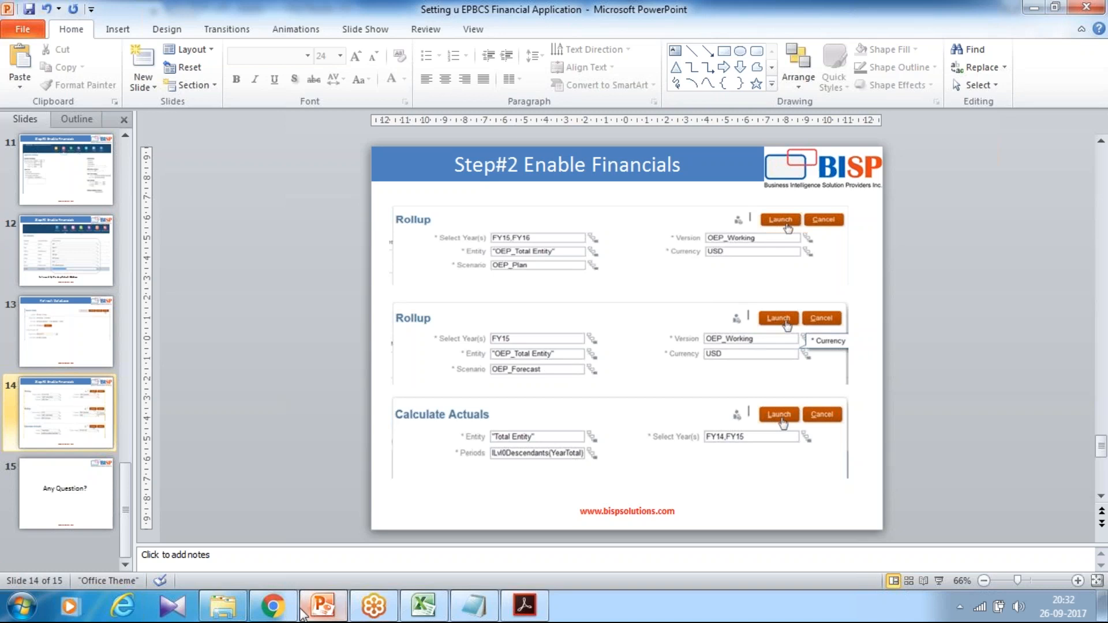
pyautogui.click(272, 606)
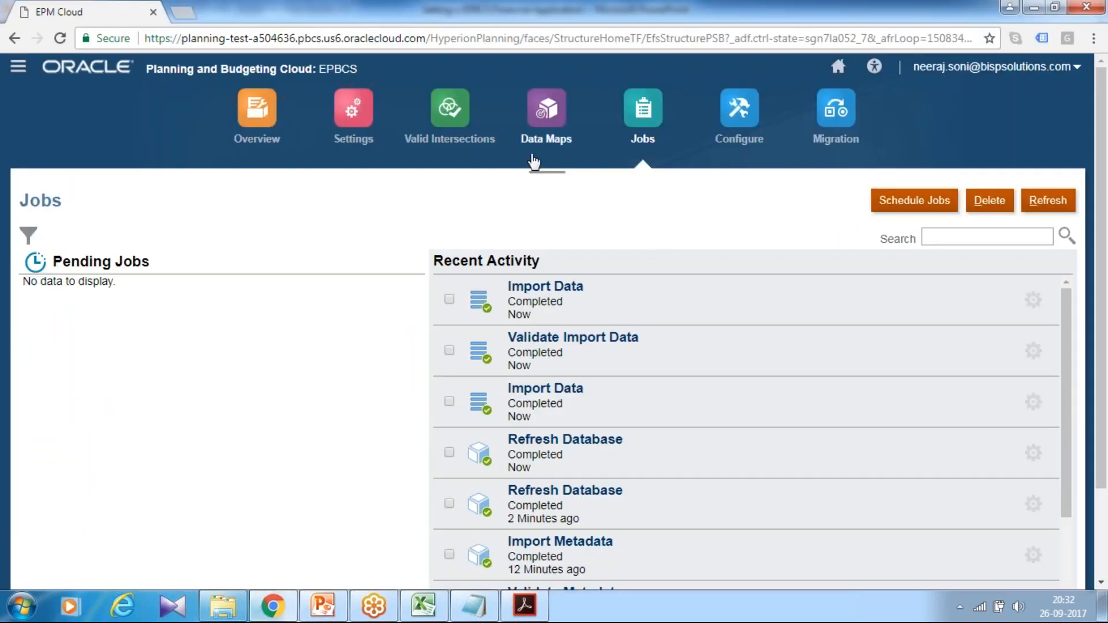
# Open the application's business rules and bring up the launch prompts of the Rollup rule
pyautogui.click(838, 67)
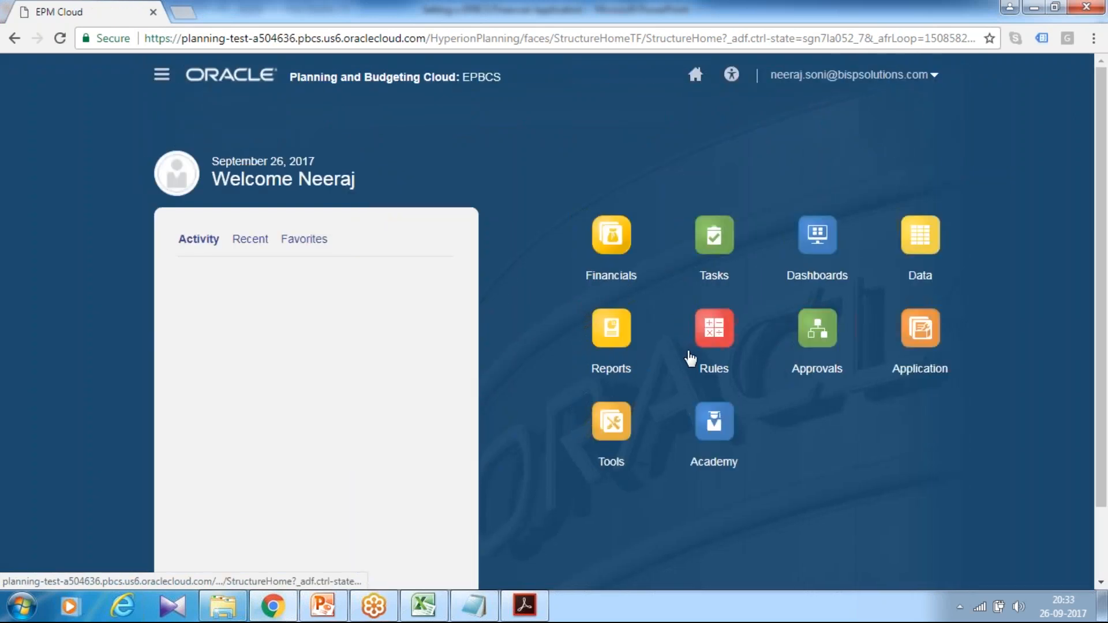
pyautogui.click(716, 347)
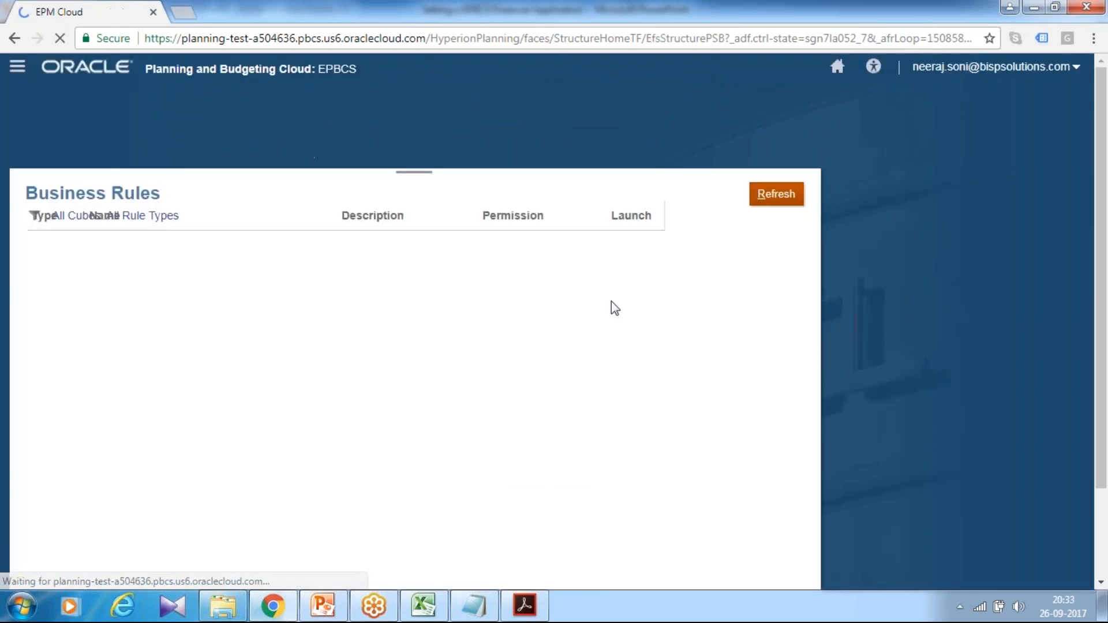
pyautogui.scroll(-2, 115, 462)
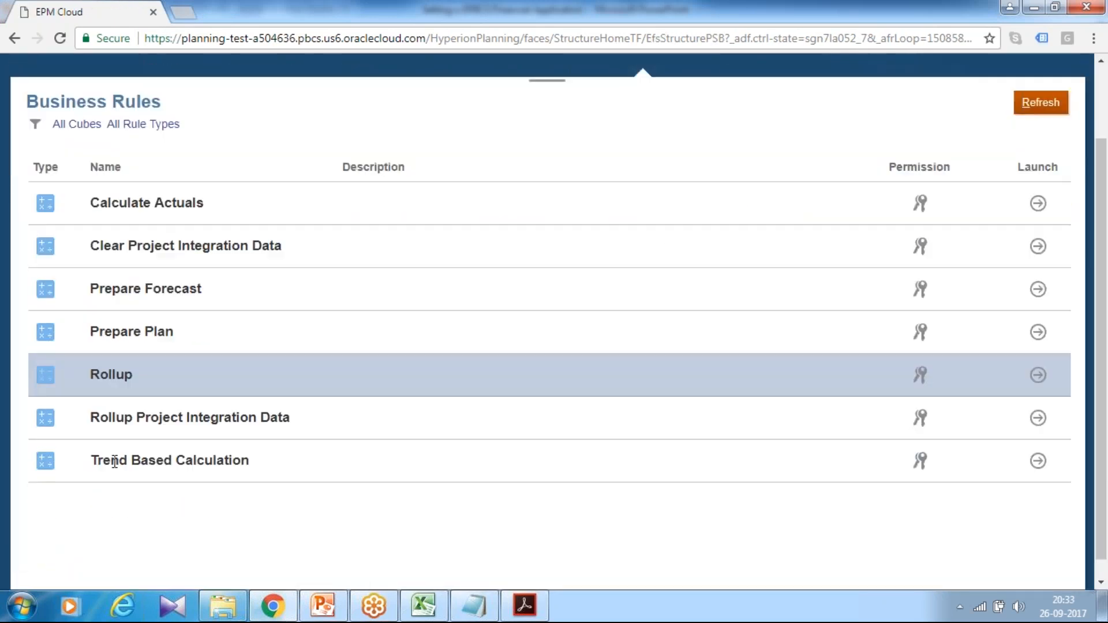
pyautogui.click(1038, 375)
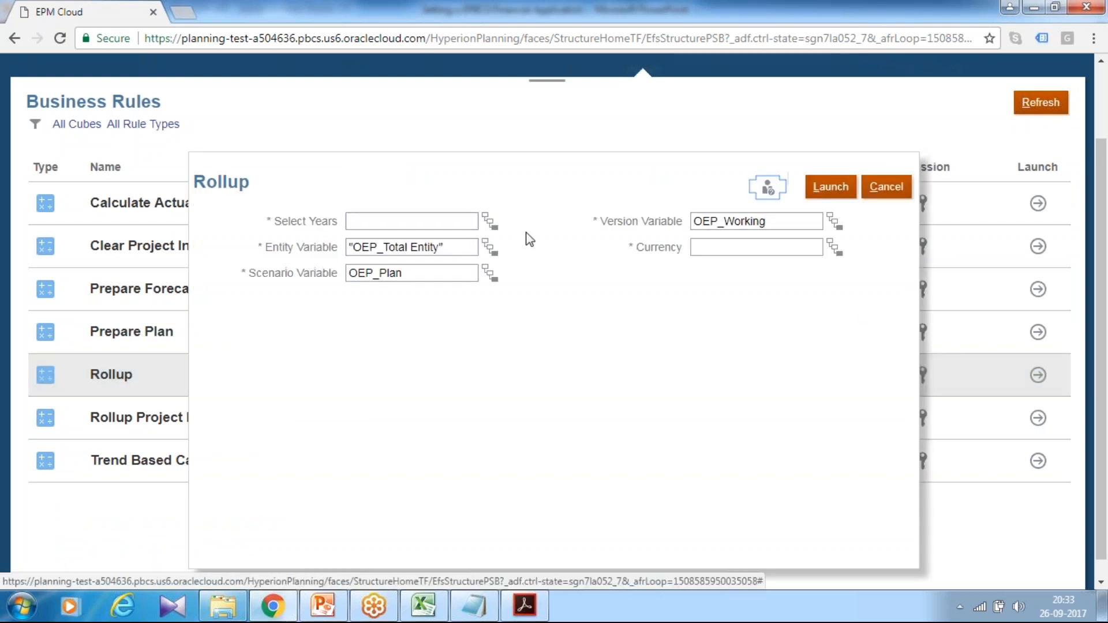
# Consult the PowerPoint slide for the Rollup values, and set the rule's years to FY15,FY16 and its currency to USD
pyautogui.click(383, 221)
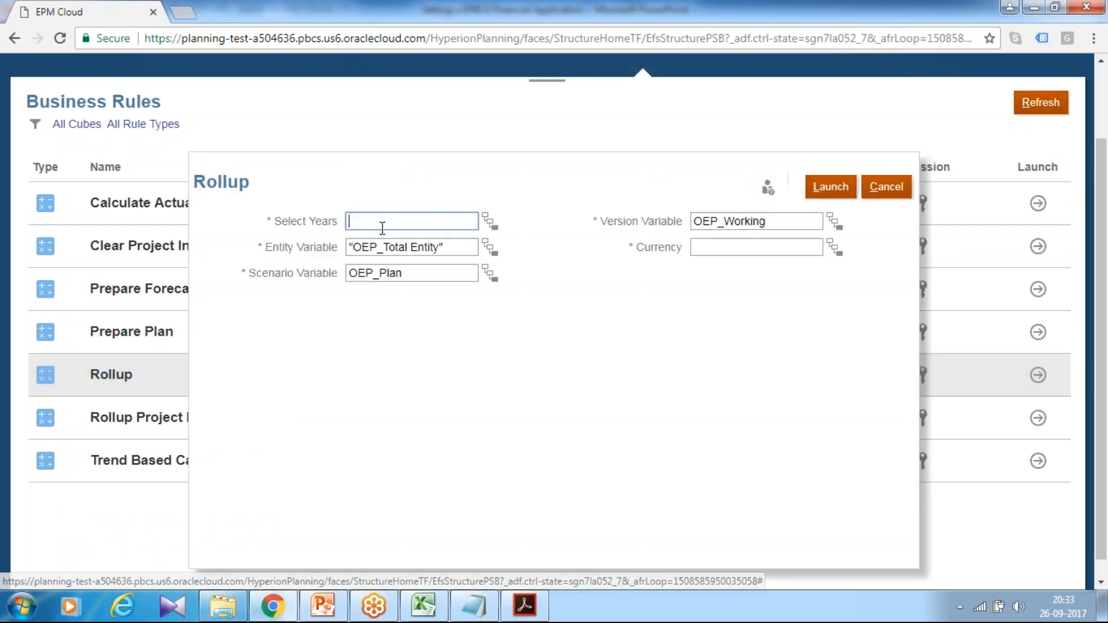
pyautogui.click(475, 606)
pyautogui.click(474, 606)
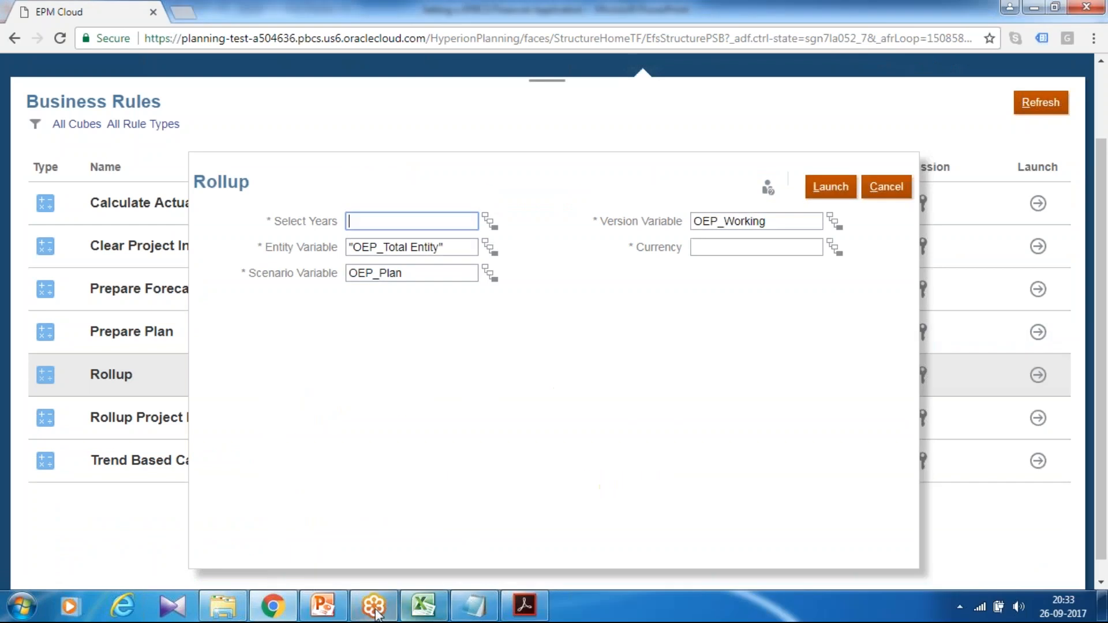
pyautogui.click(323, 606)
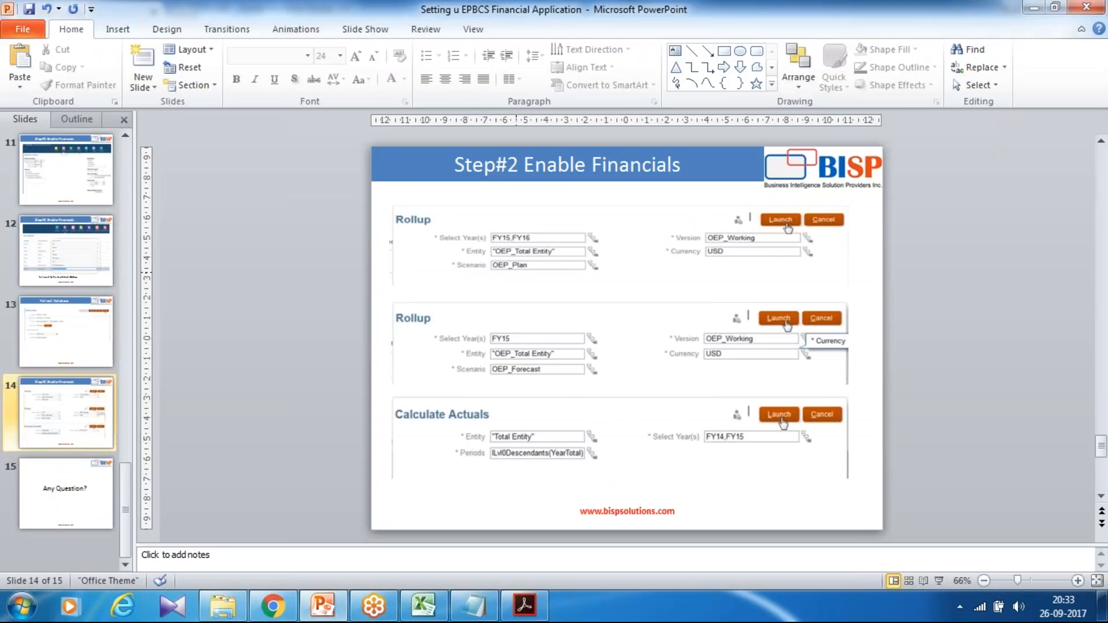
pyautogui.hotkey('alt', 'Tab')
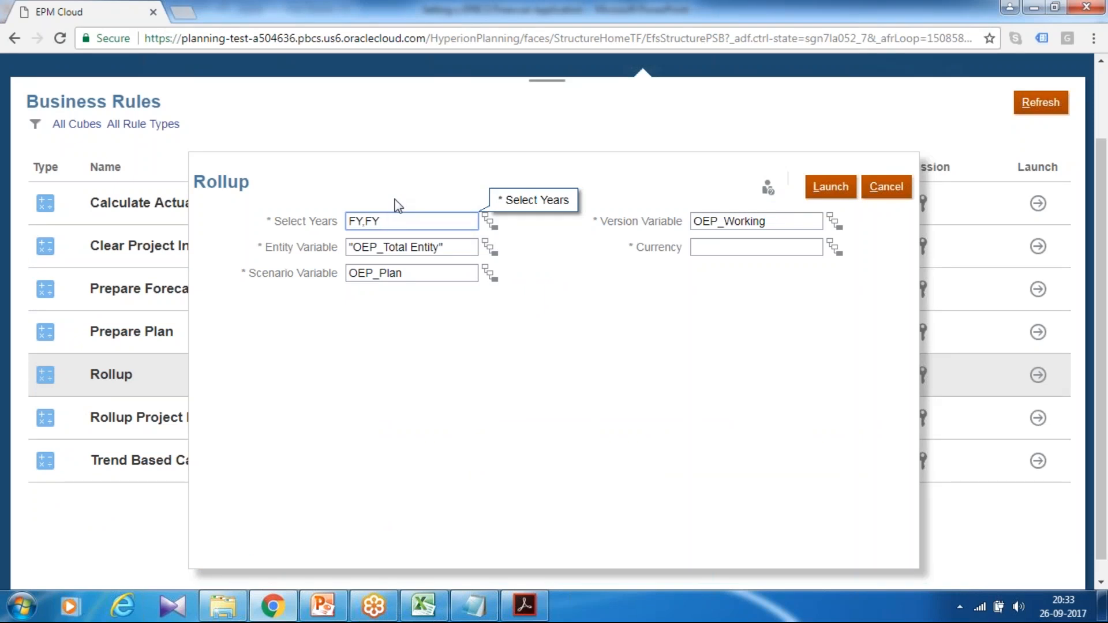
pyautogui.write('15')
pyautogui.click(714, 244)
pyautogui.write('USD')
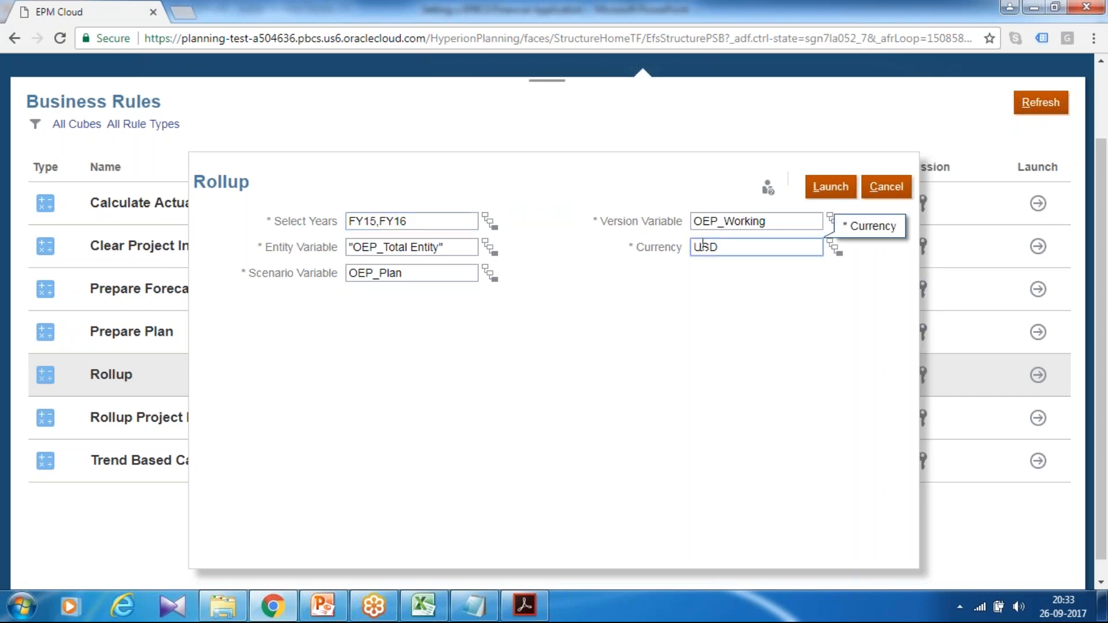
# Compare the Rollup prompts with the PowerPoint slide and launch the rule for the OEP_Plan scenario
pyautogui.hotkey('alt', 'Tab')
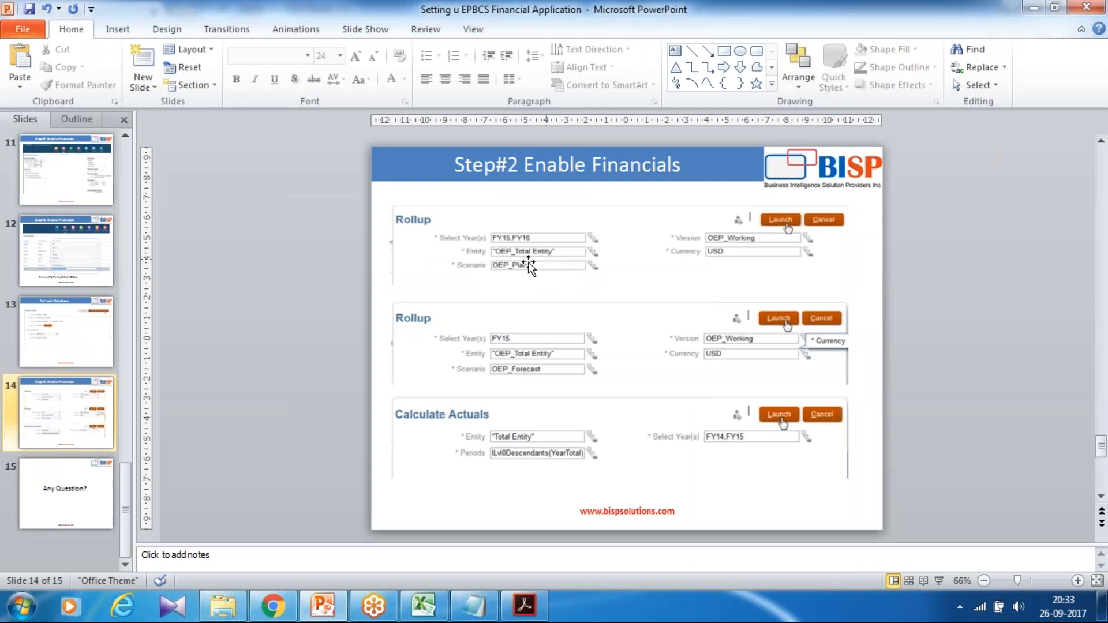
pyautogui.hotkey('alt', 'Tab')
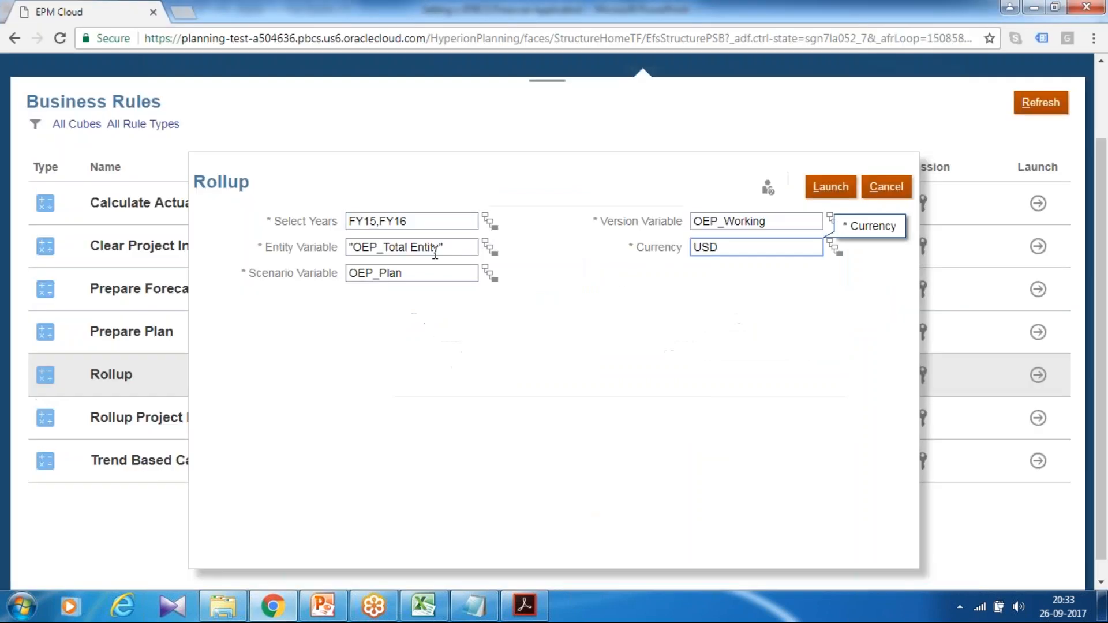
pyautogui.click(845, 188)
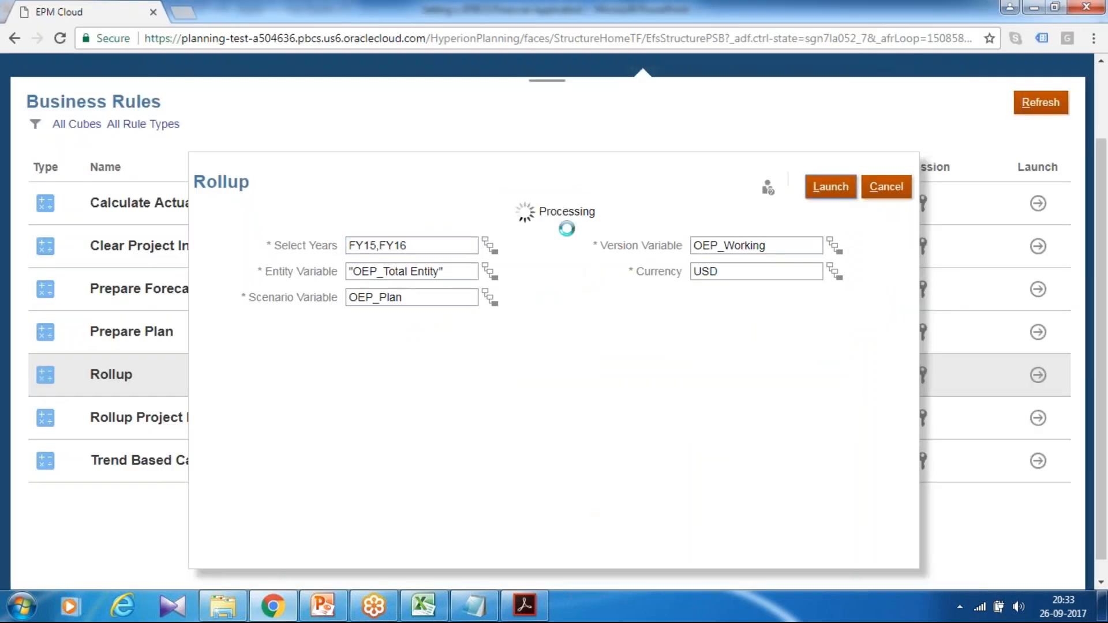
# Bring up the Rollup rule's launch prompts again and set the scenario to OEP_Forecast and the currency to USD
pyautogui.click(617, 266)
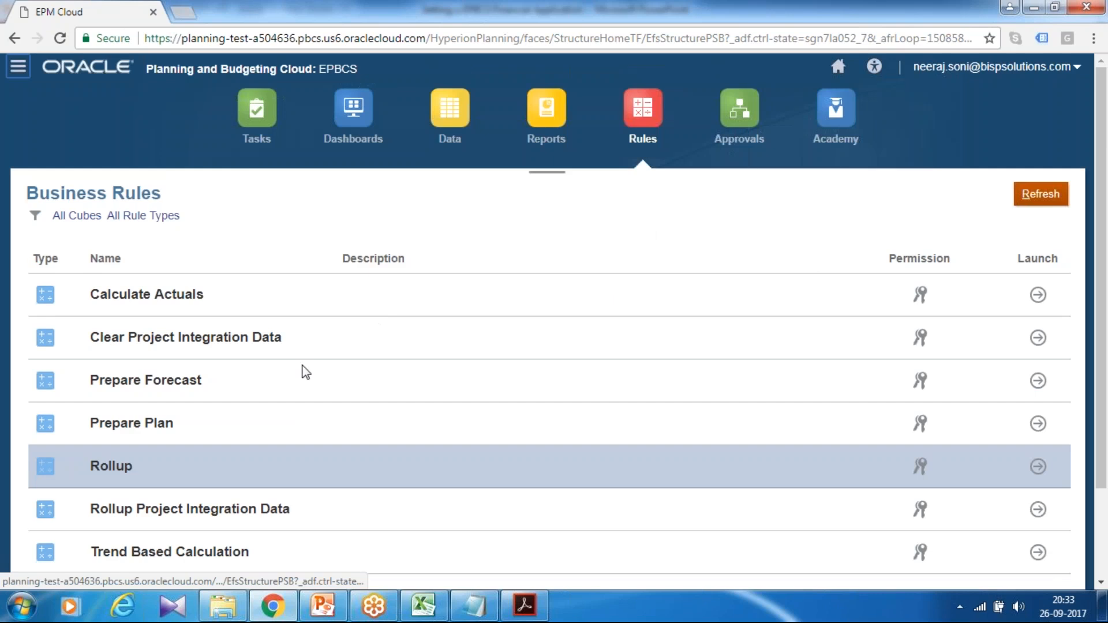
pyautogui.click(1038, 467)
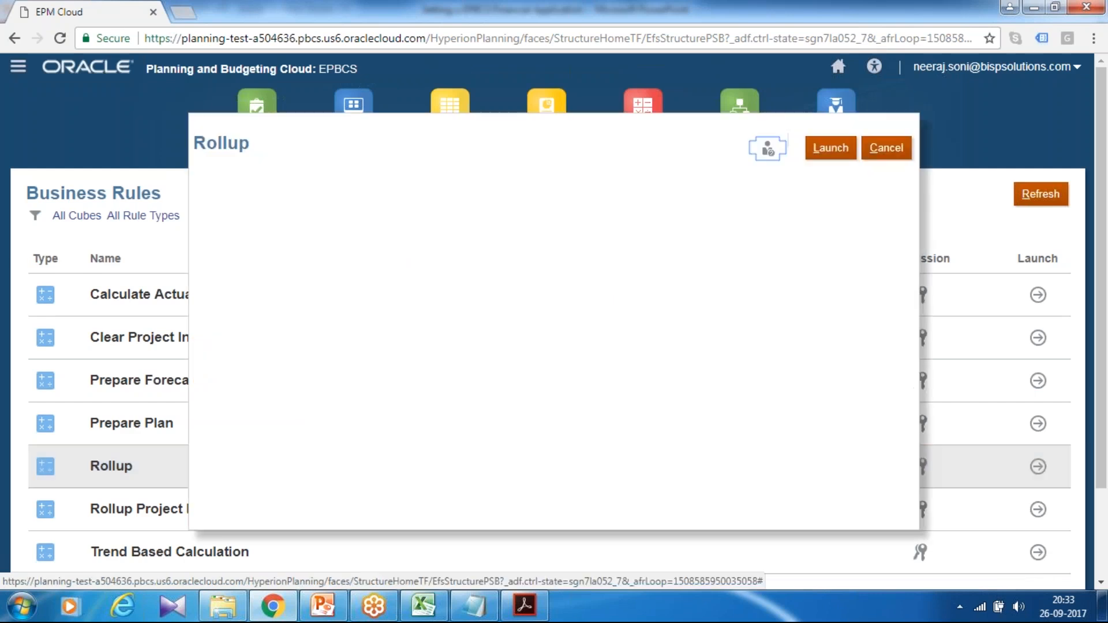
pyautogui.click(444, 232)
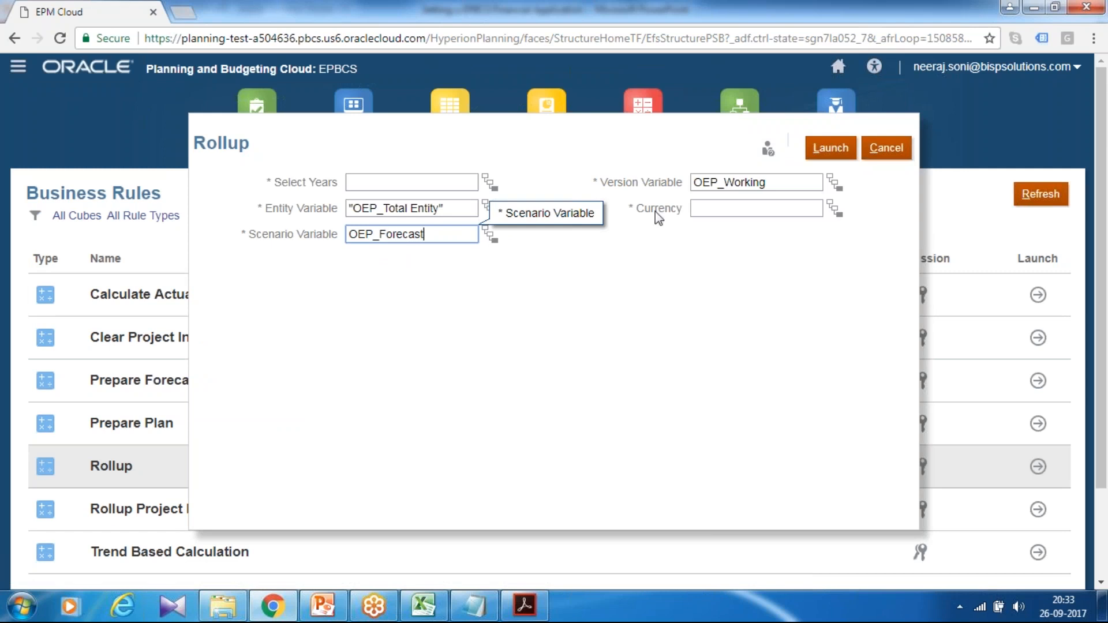
pyautogui.click(691, 209)
pyautogui.write('USD')
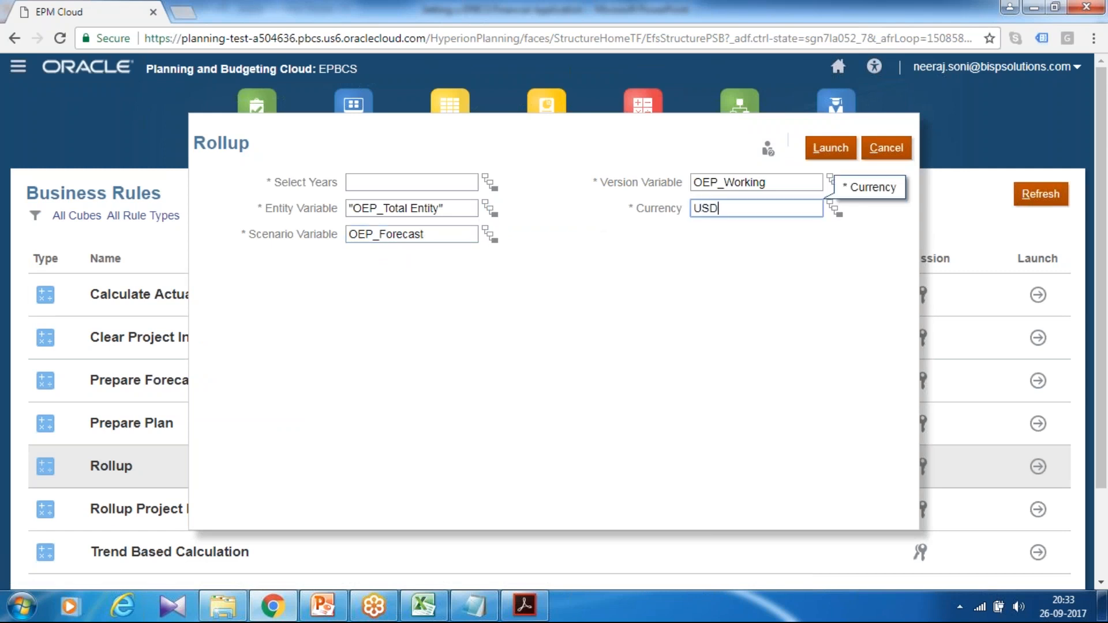
# Check the Rollup values on the PowerPoint slide, set the years to FY15 and launch the Rollup rule
pyautogui.hotkey('alt', 'Tab')
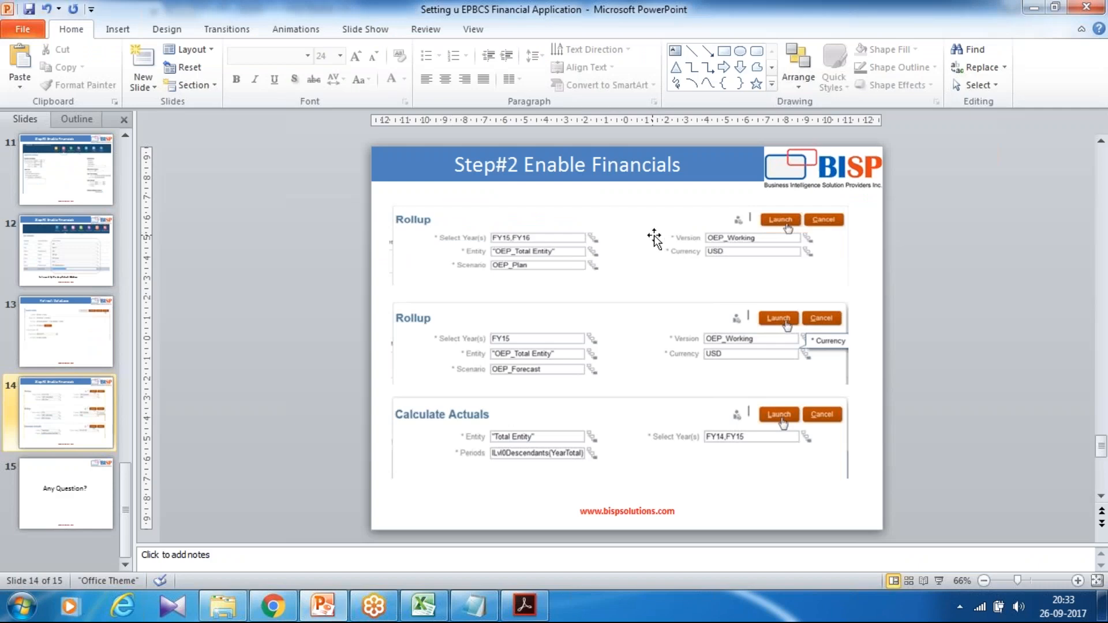
pyautogui.hotkey('alt', 'Tab')
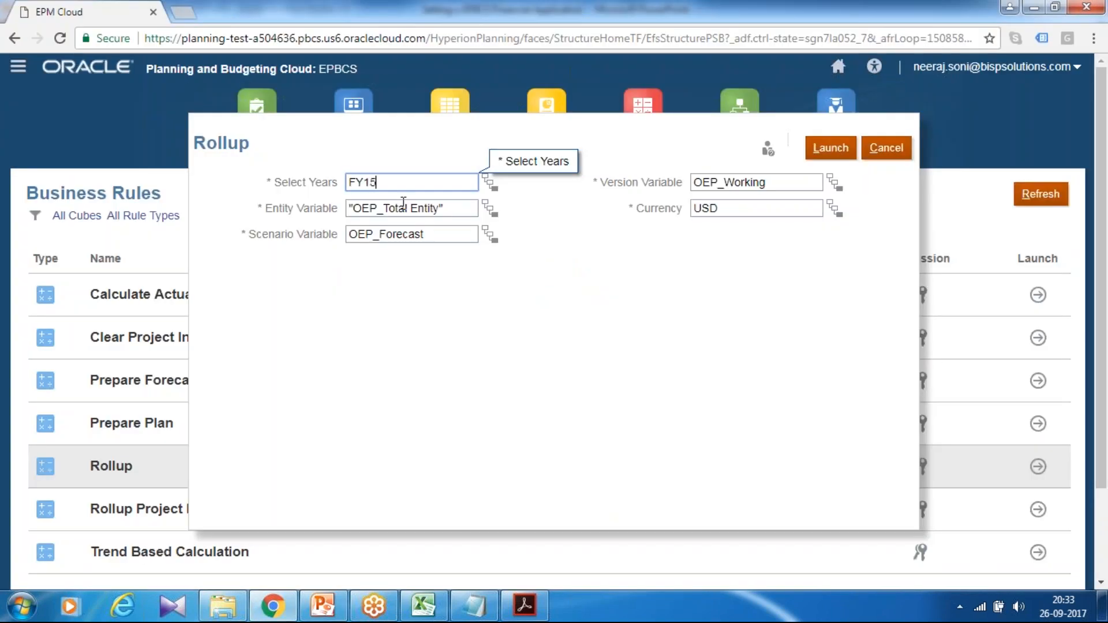
pyautogui.click(831, 157)
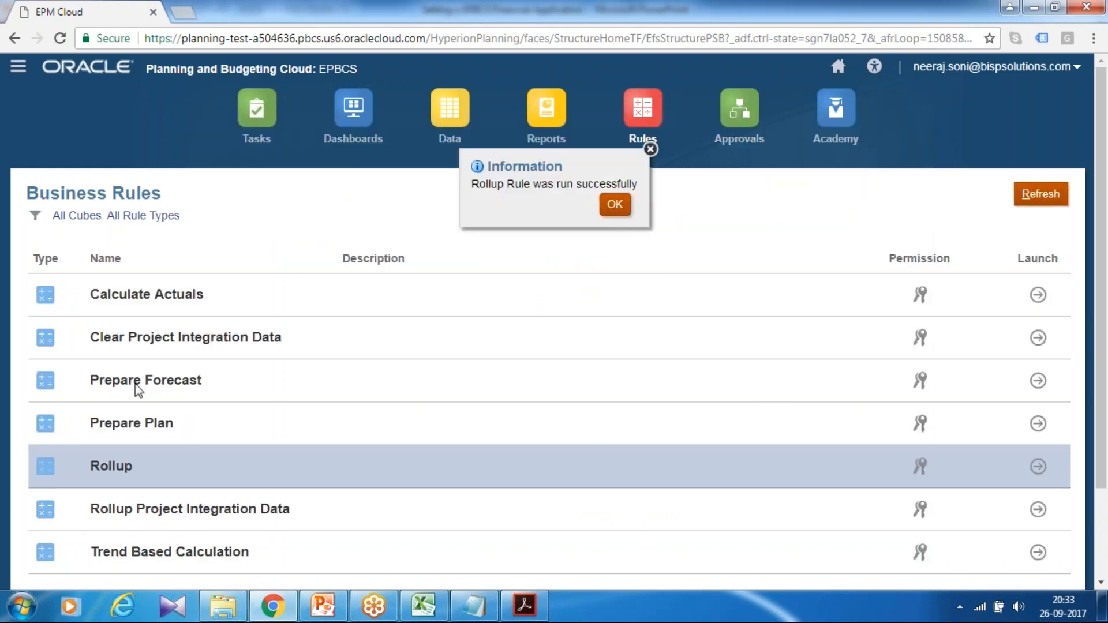
pyautogui.click(615, 205)
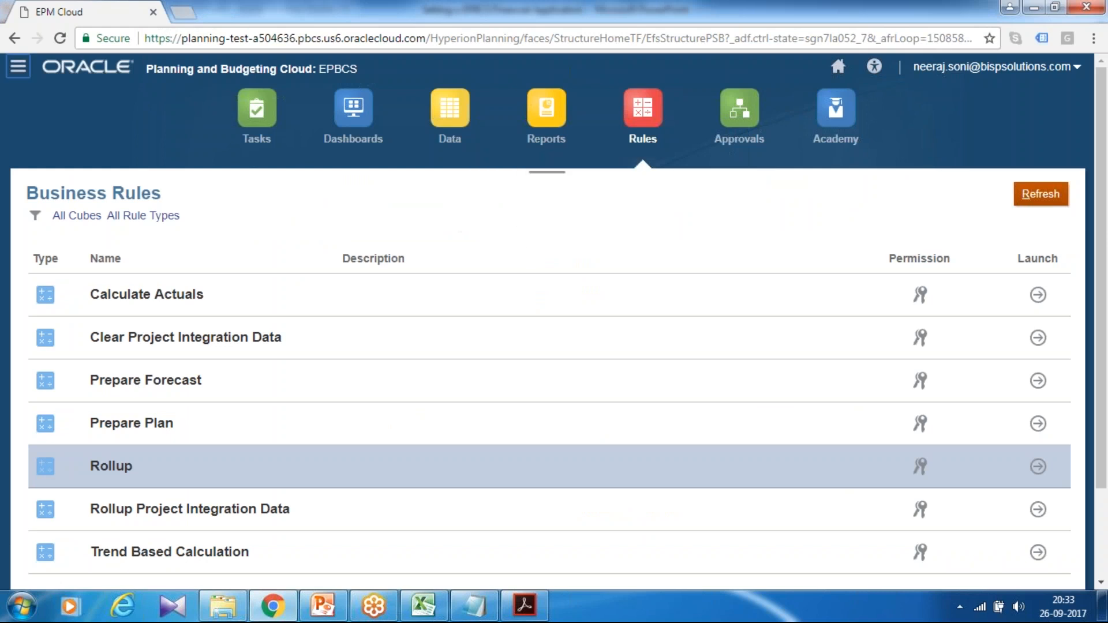
# Bring up the Calculate Actuals launch prompts, consult the PowerPoint slide and set the entity to "Total Entity"
pyautogui.click(82, 312)
pyautogui.scroll(-2, 143, 287)
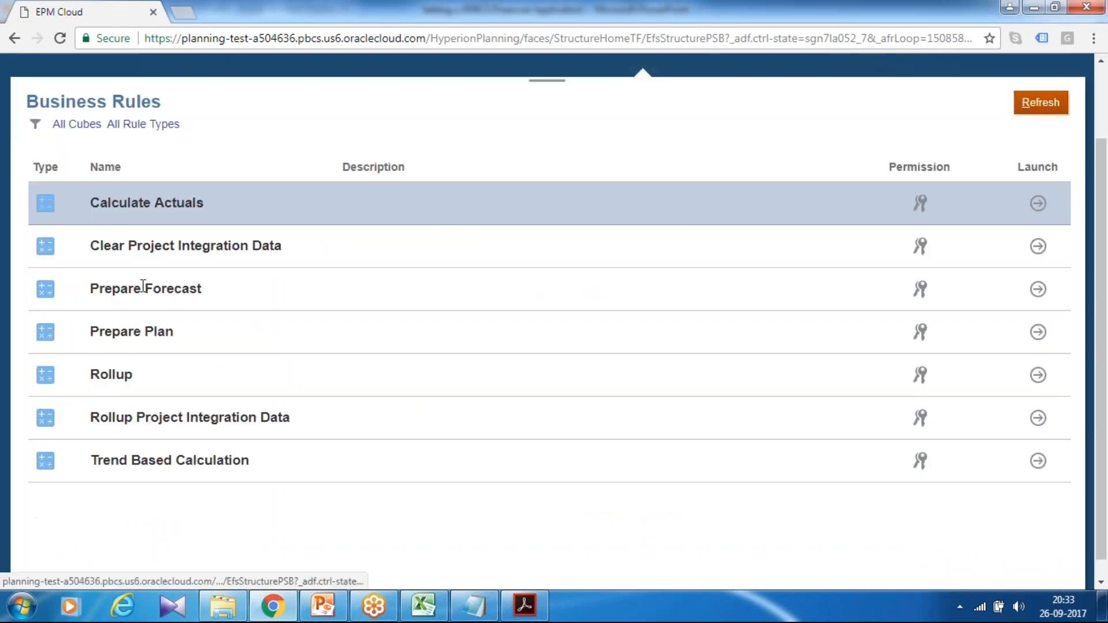
pyautogui.click(1037, 213)
pyautogui.hotkey('alt', 'Tab')
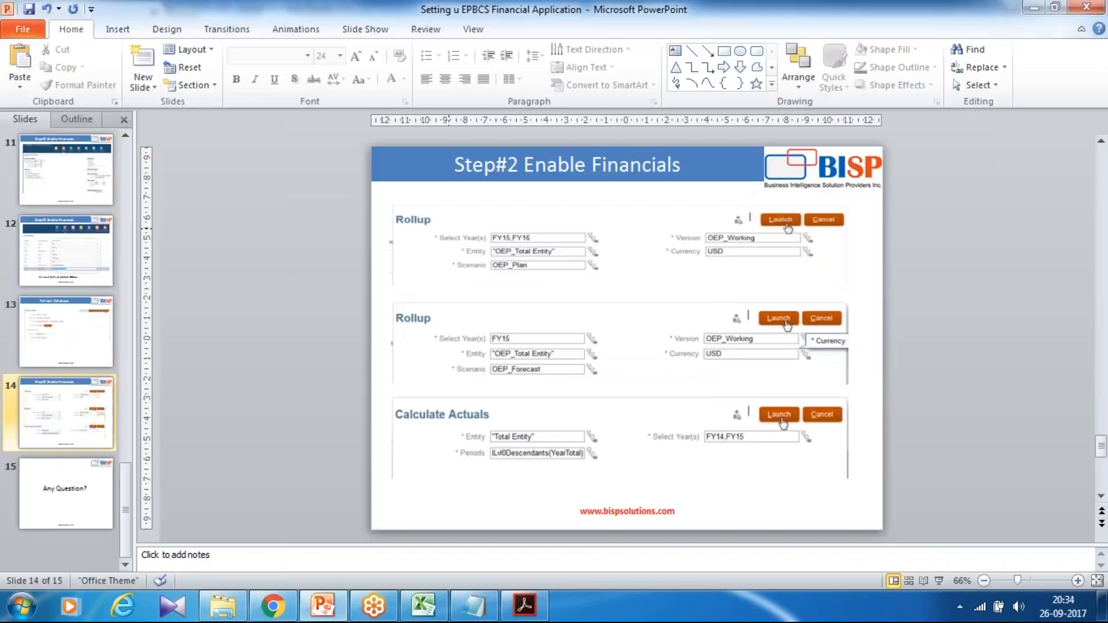
pyautogui.hotkey('alt', 'Tab')
pyautogui.click(440, 223)
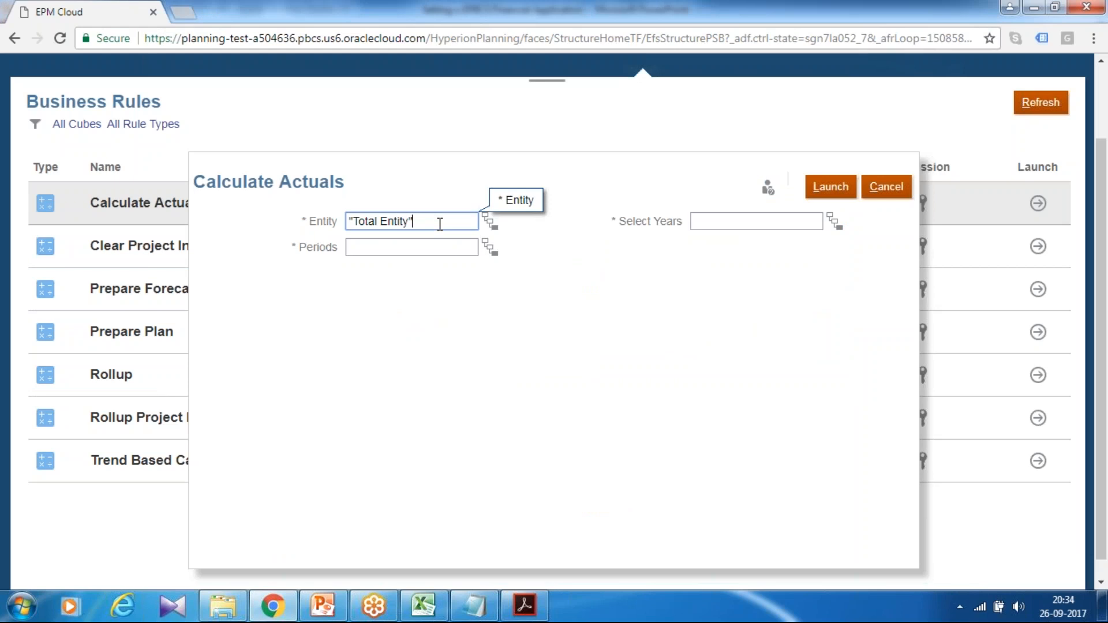
# Consult the PowerPoint slide for the Calculate Actuals values and set the rule's years to FY14,FY15
pyautogui.hotkey('alt', 'Tab')
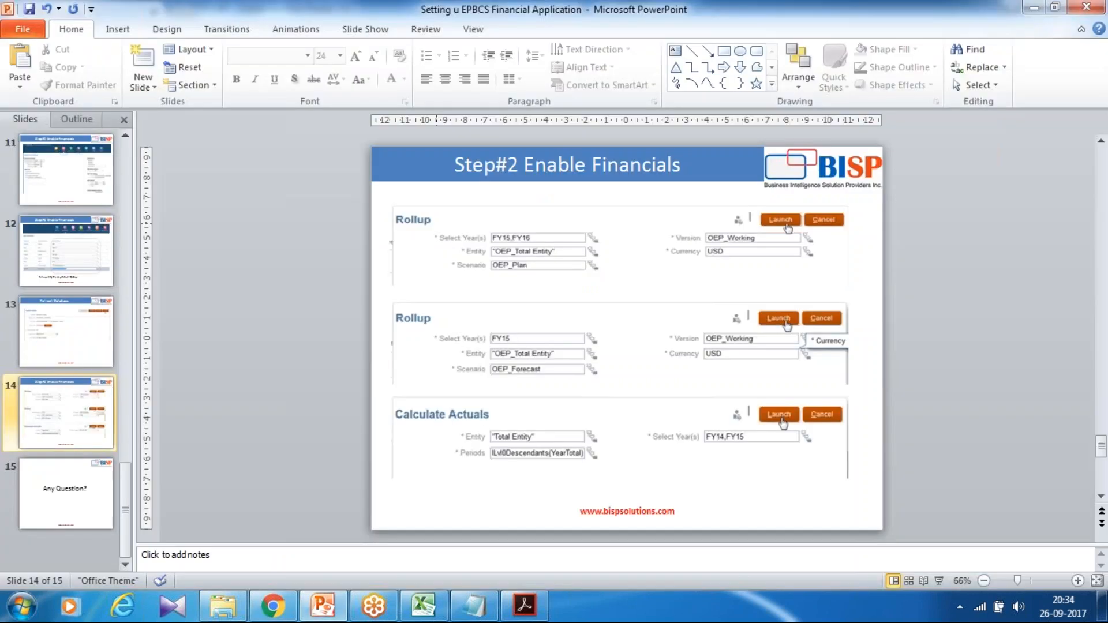
pyautogui.hotkey('alt', 'Tab')
pyautogui.click(717, 221)
pyautogui.hotkey('alt', 'Tab')
pyautogui.hotkey('alt', 'Tab')
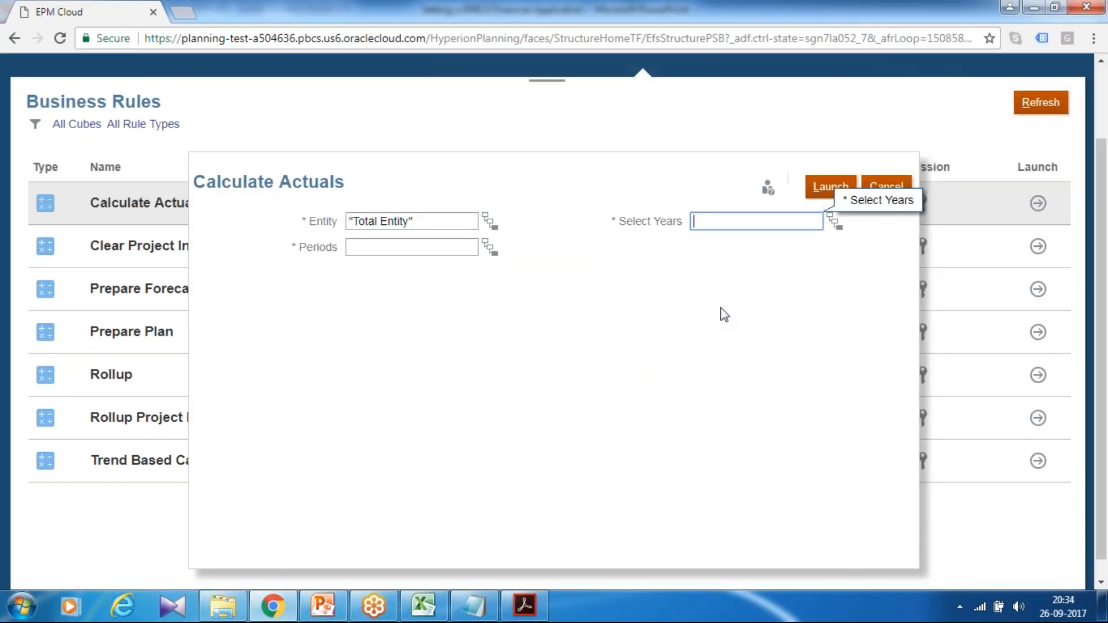
pyautogui.write('FY14,FY15')
# Set the Calculate Actuals periods to YearTotal and its Level 0 Descendants, consulting the PowerPoint slide, and launch the rule
pyautogui.hotkey('alt', 'Tab')
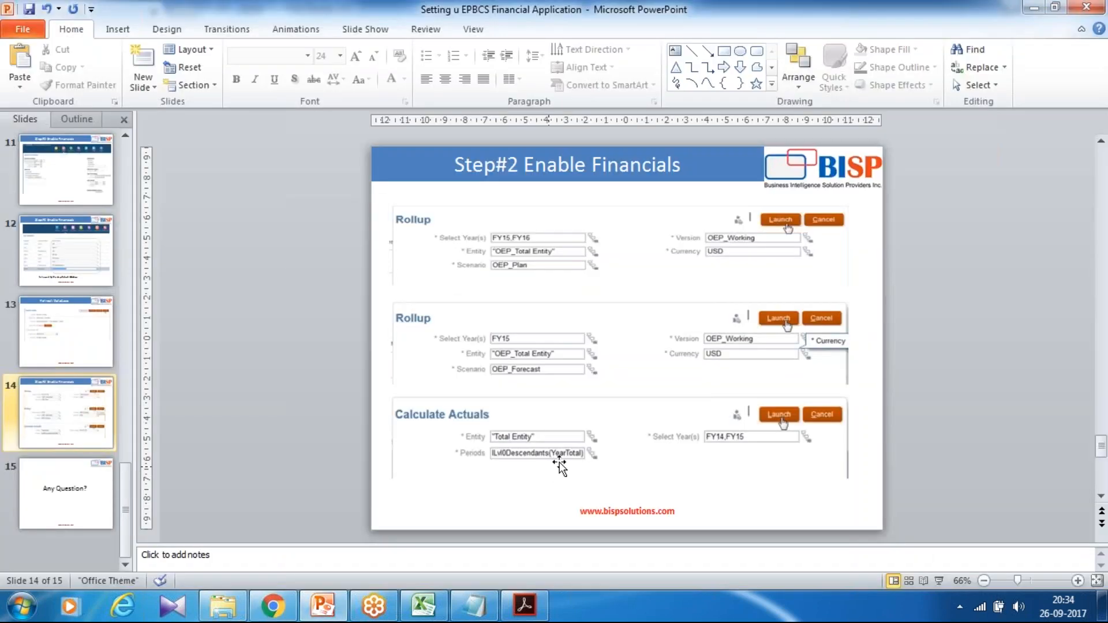
pyautogui.hotkey('alt', 'Tab')
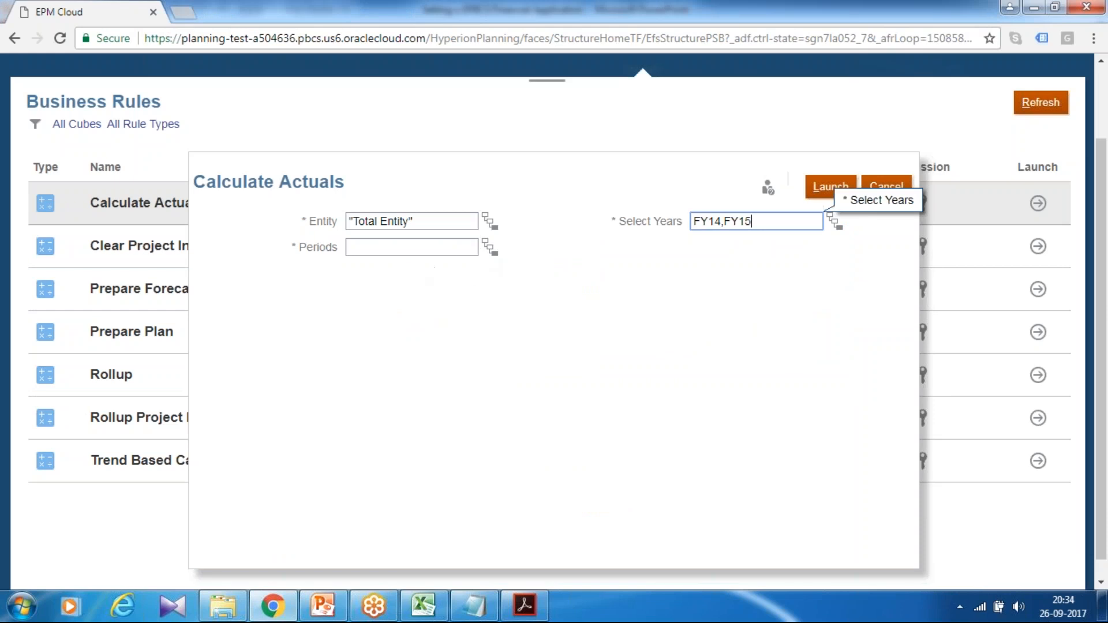
pyautogui.click(491, 249)
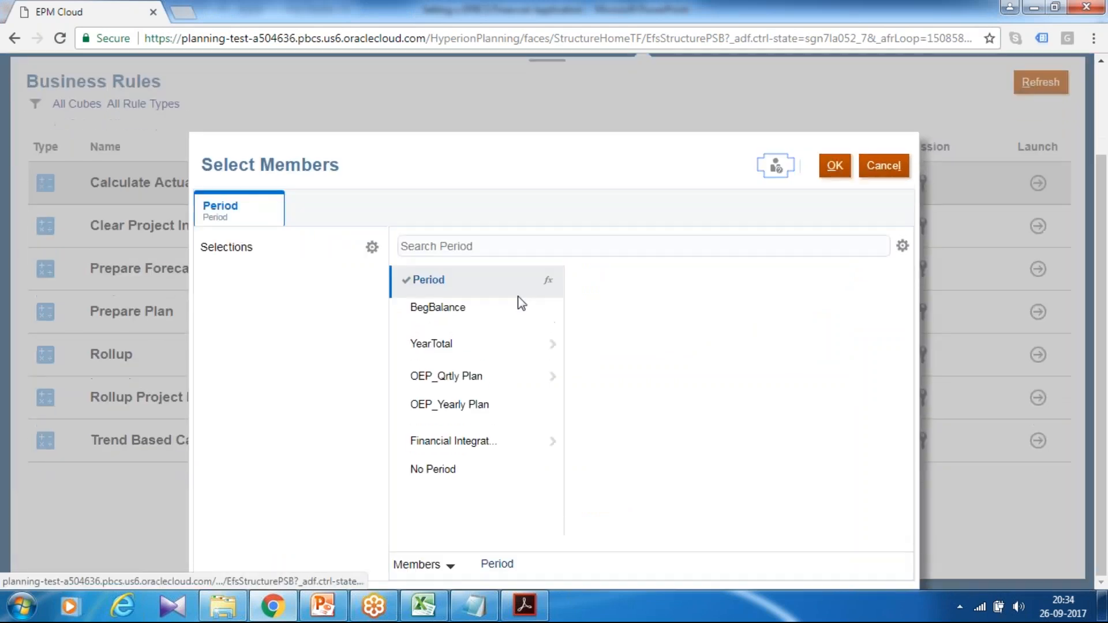
pyautogui.click(406, 345)
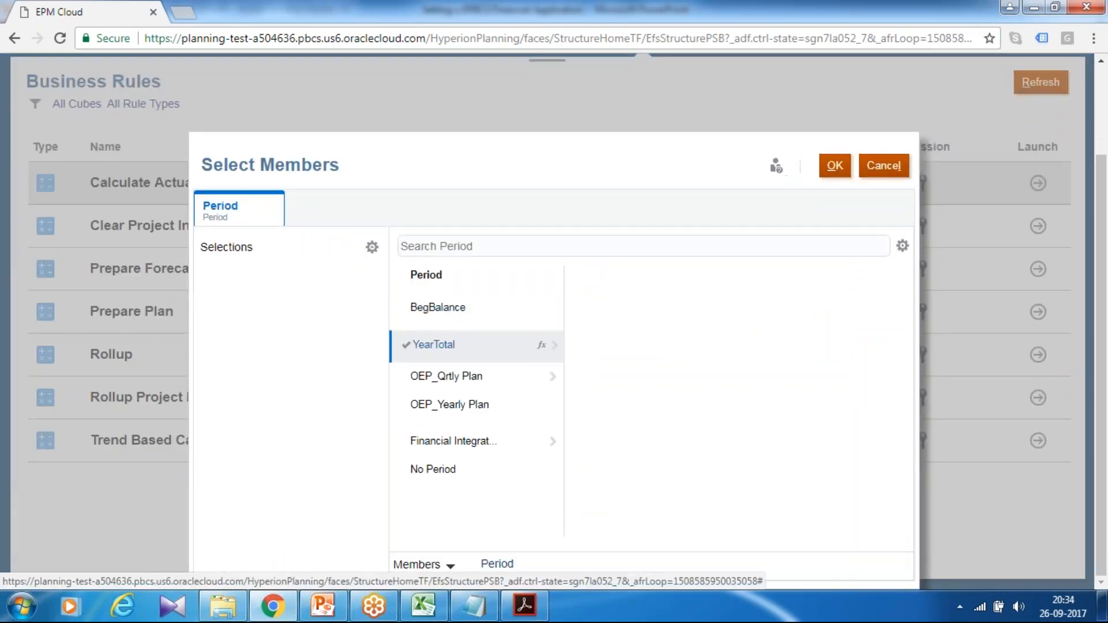
pyautogui.click(543, 345)
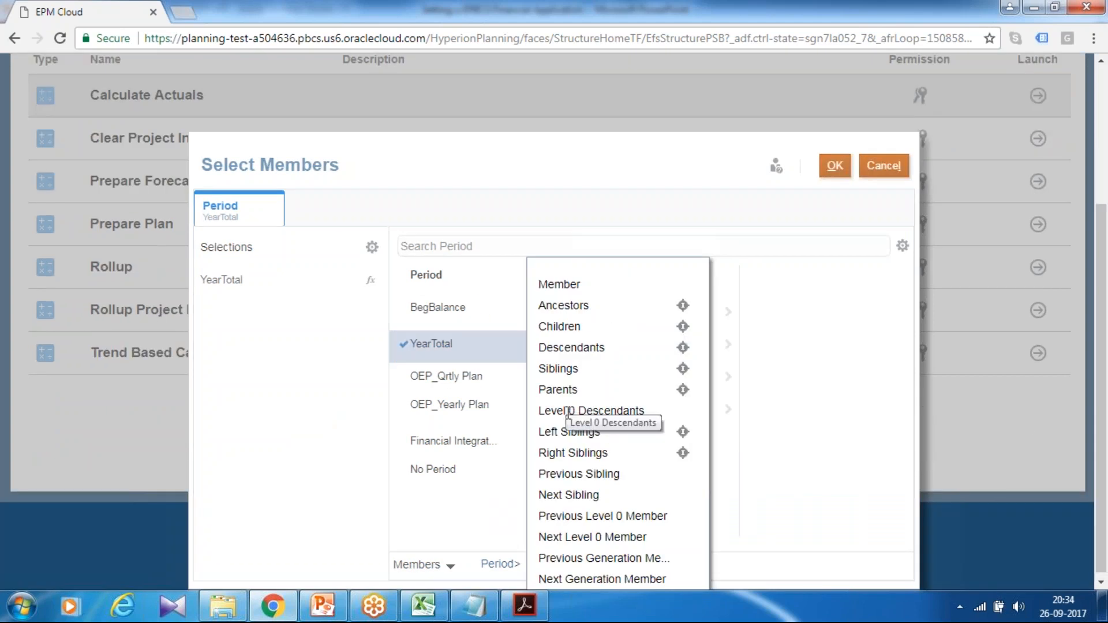
pyautogui.click(612, 409)
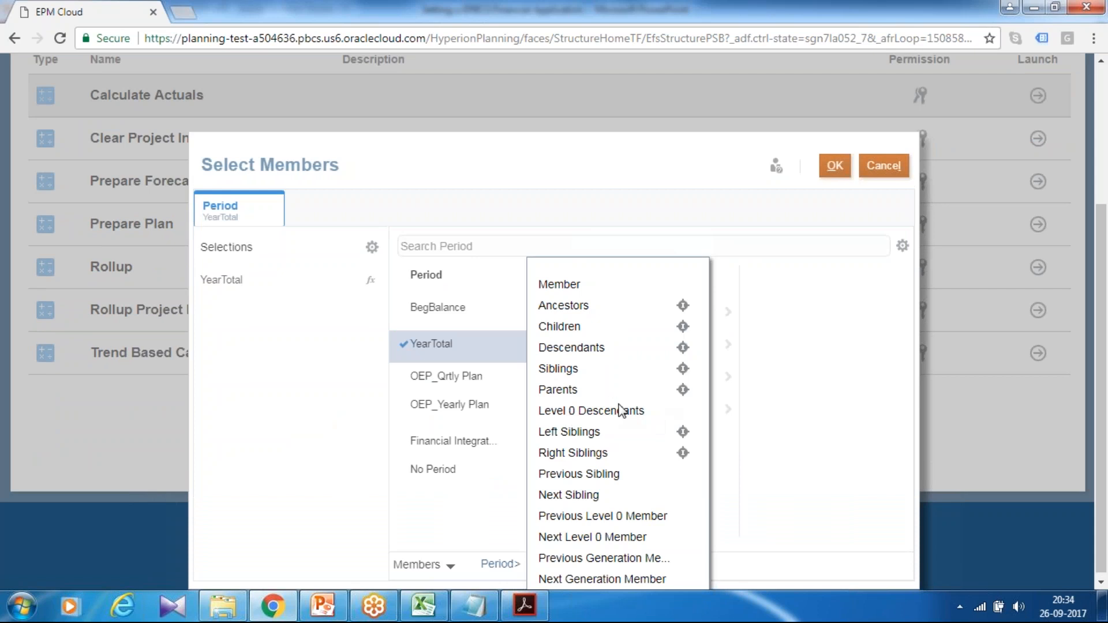
pyautogui.click(834, 167)
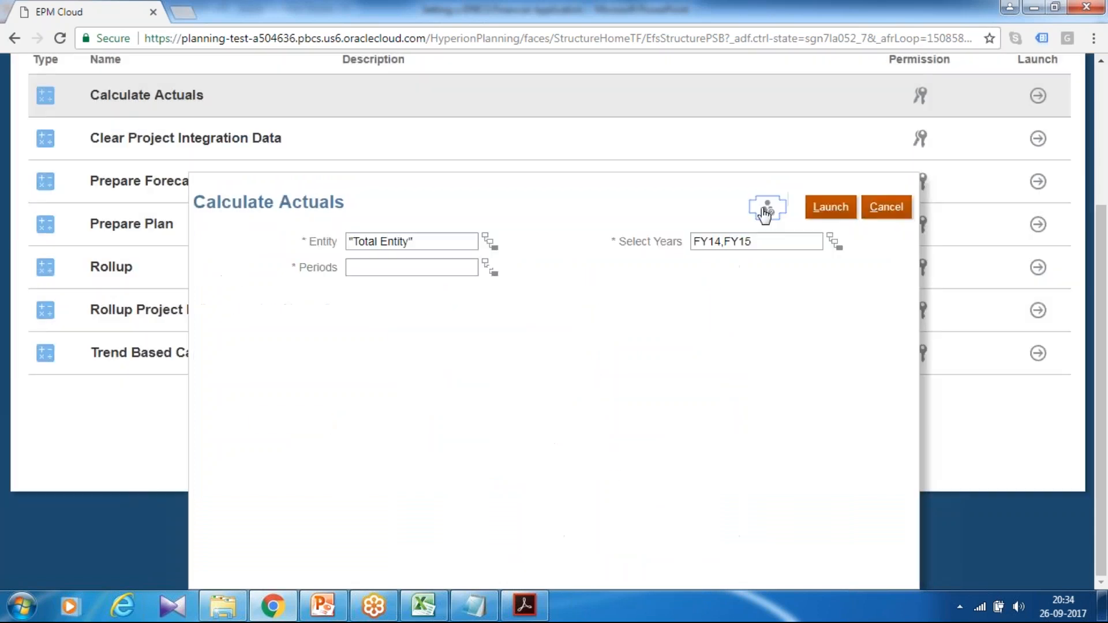
pyautogui.click(837, 209)
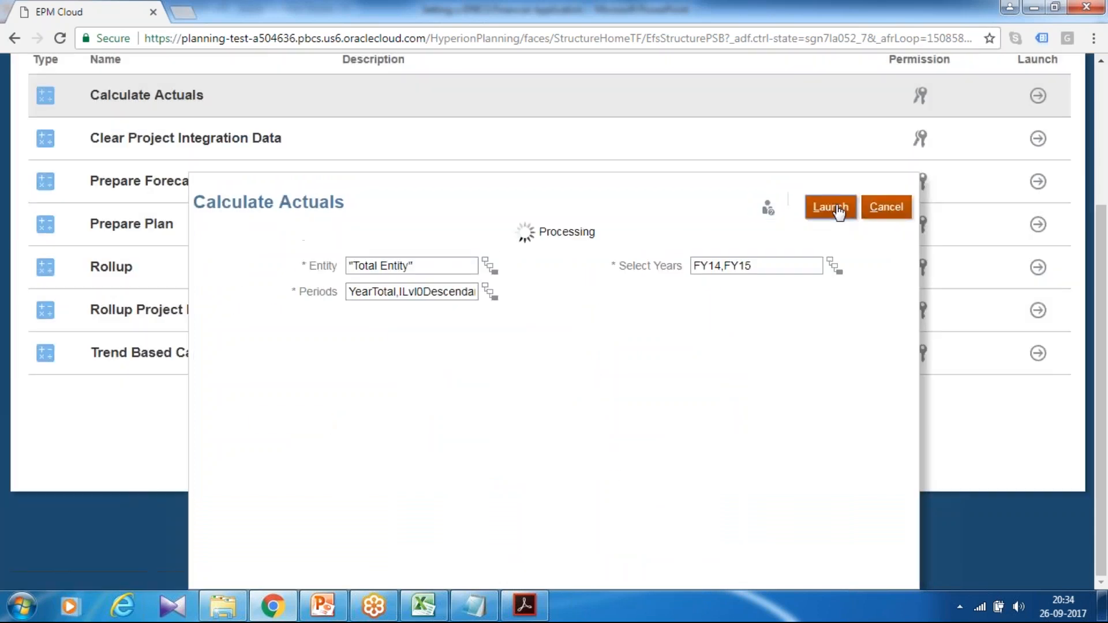
pyautogui.click(641, 274)
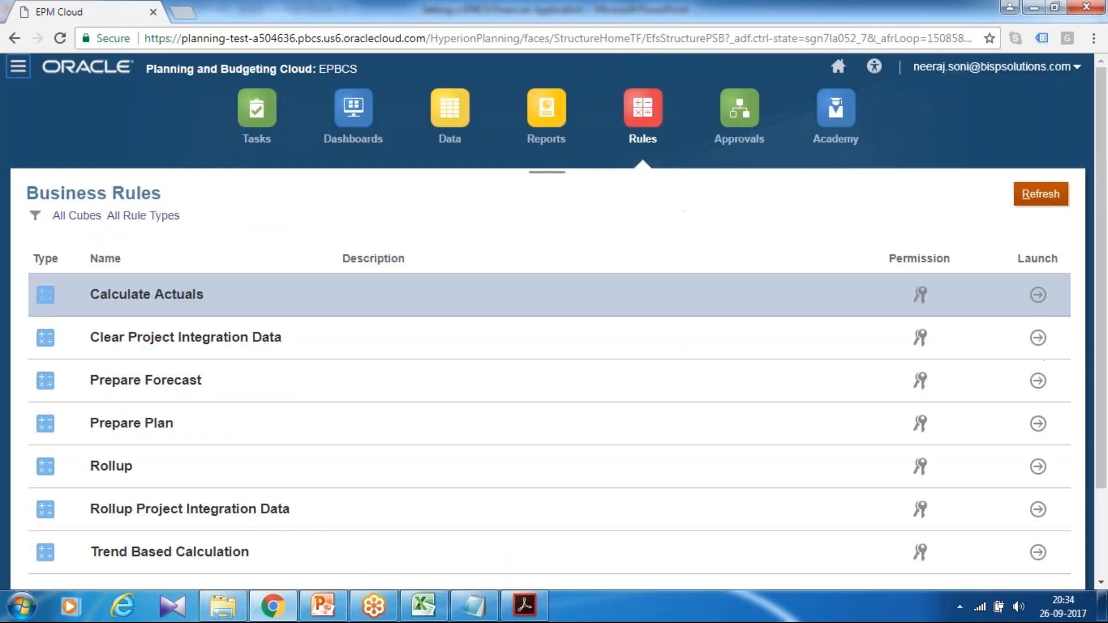
# Switch to PowerPoint and show the closing "Any Question?" slide
pyautogui.click(323, 606)
pyautogui.press('pagedown')
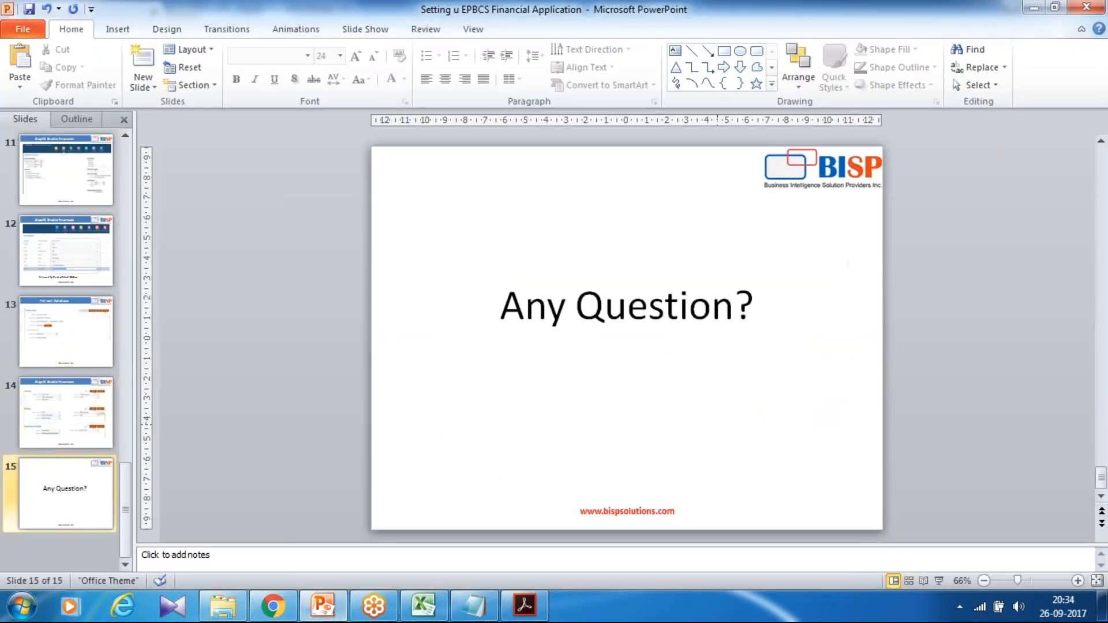